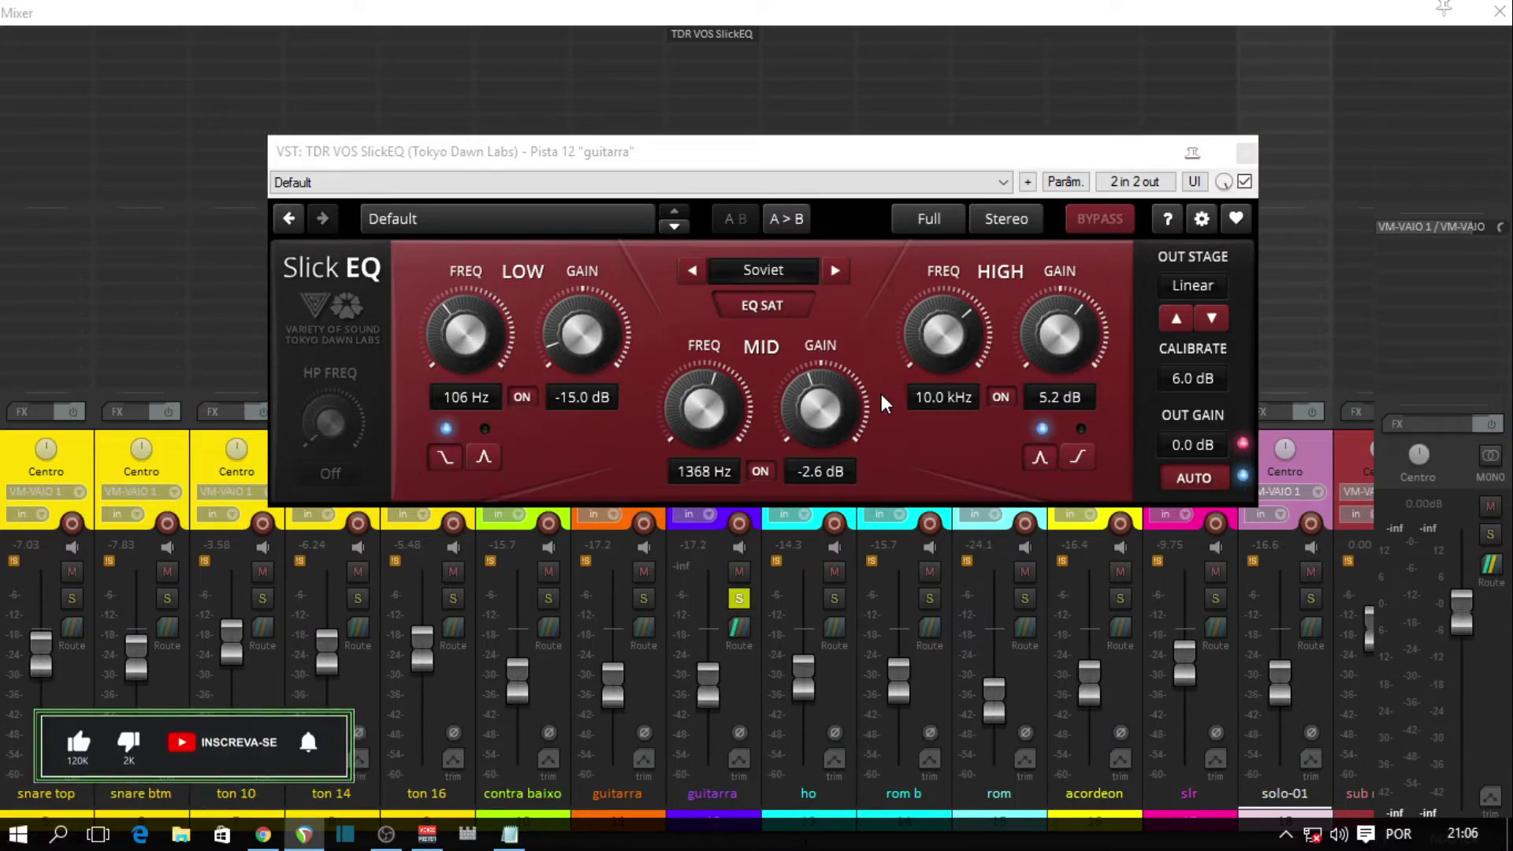
- Look through the equalizer's factory preset list and close it without loading another preset
click(854, 415)
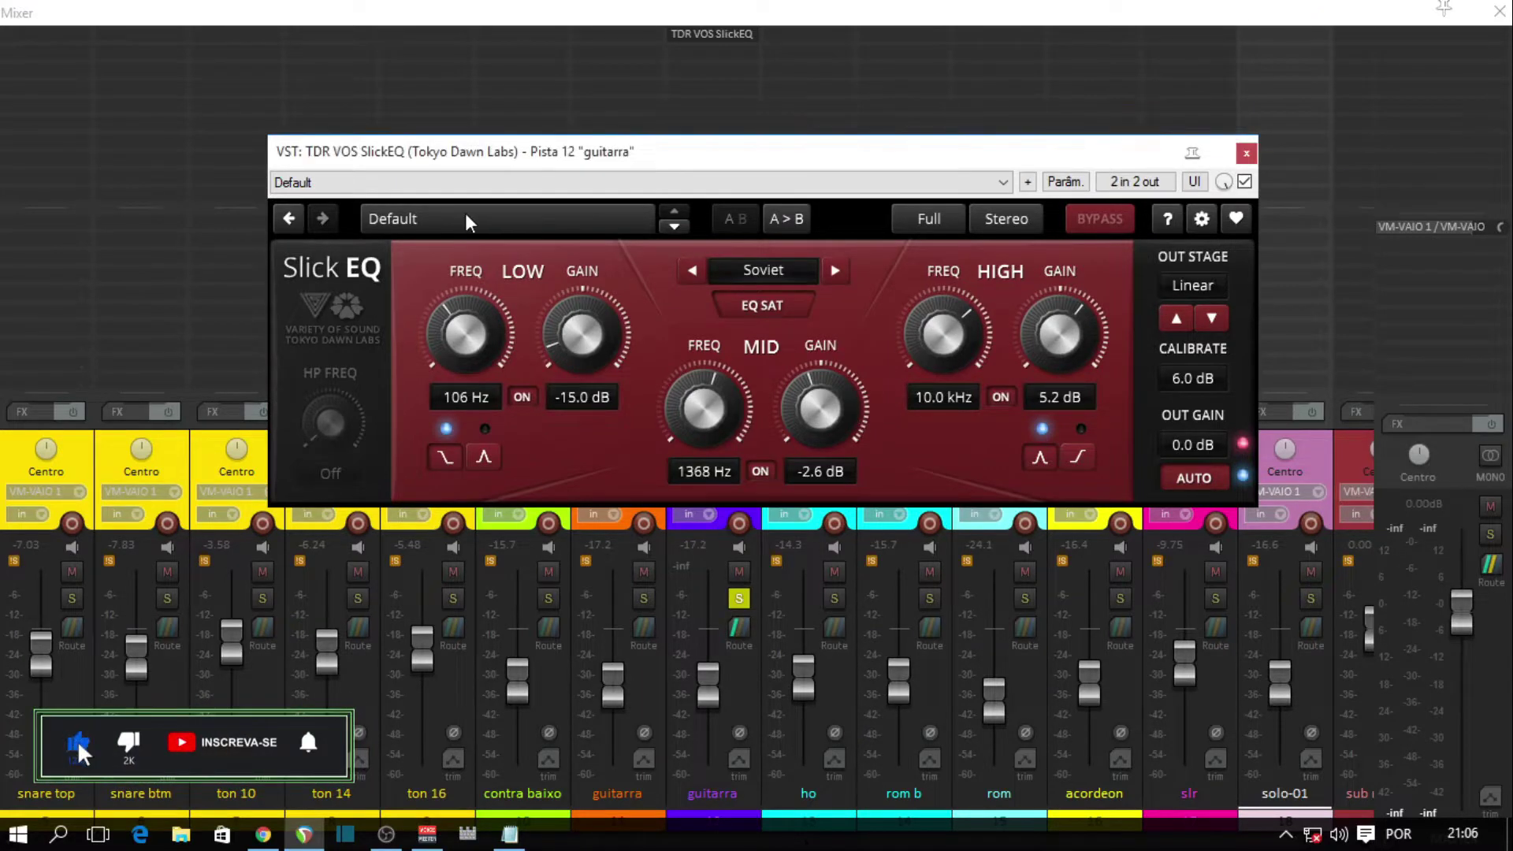
click(423, 213)
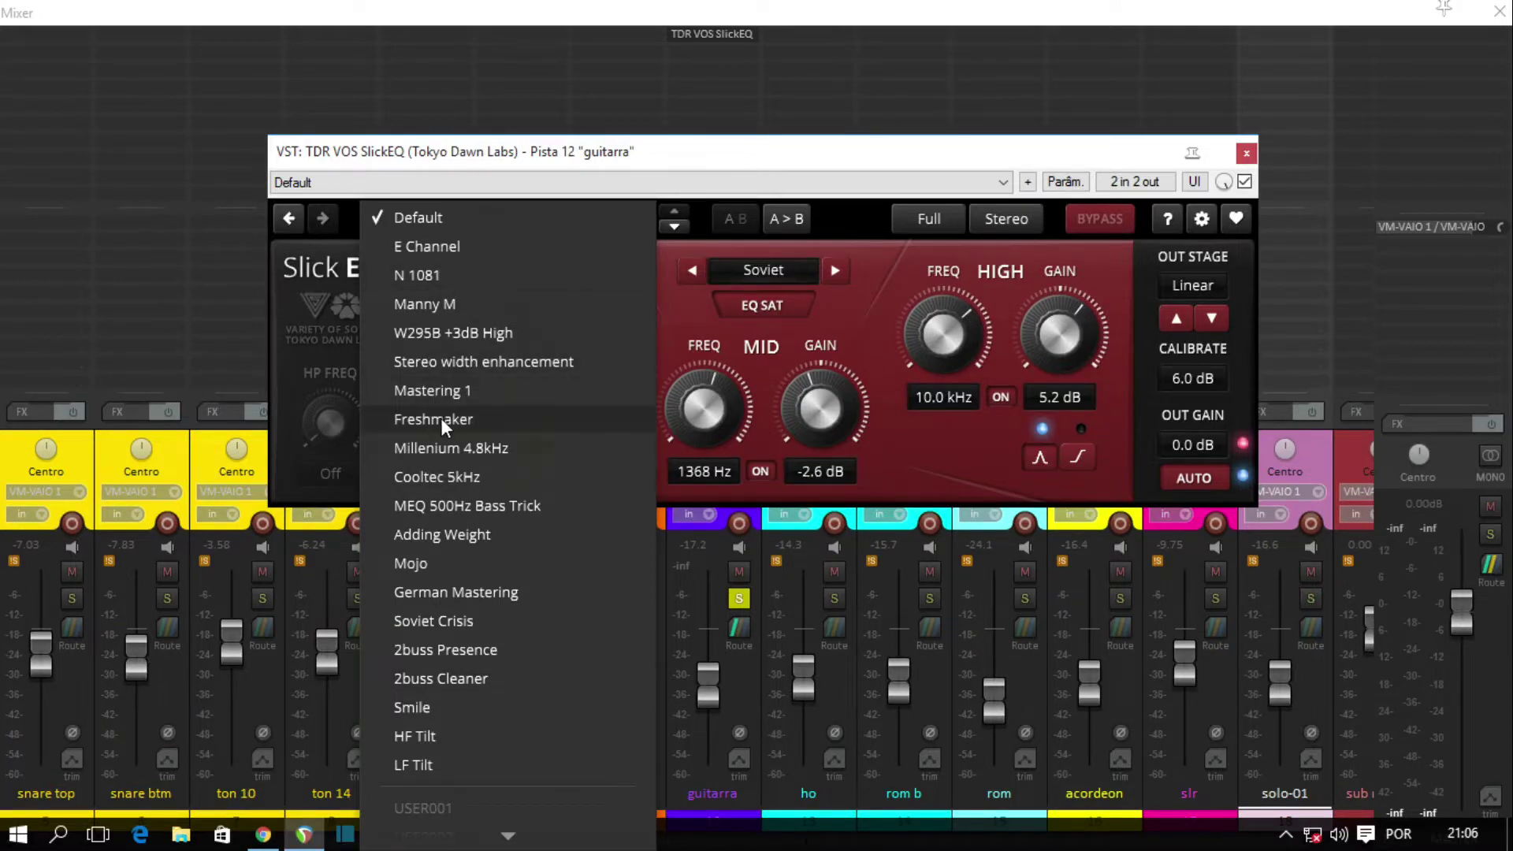
click(331, 432)
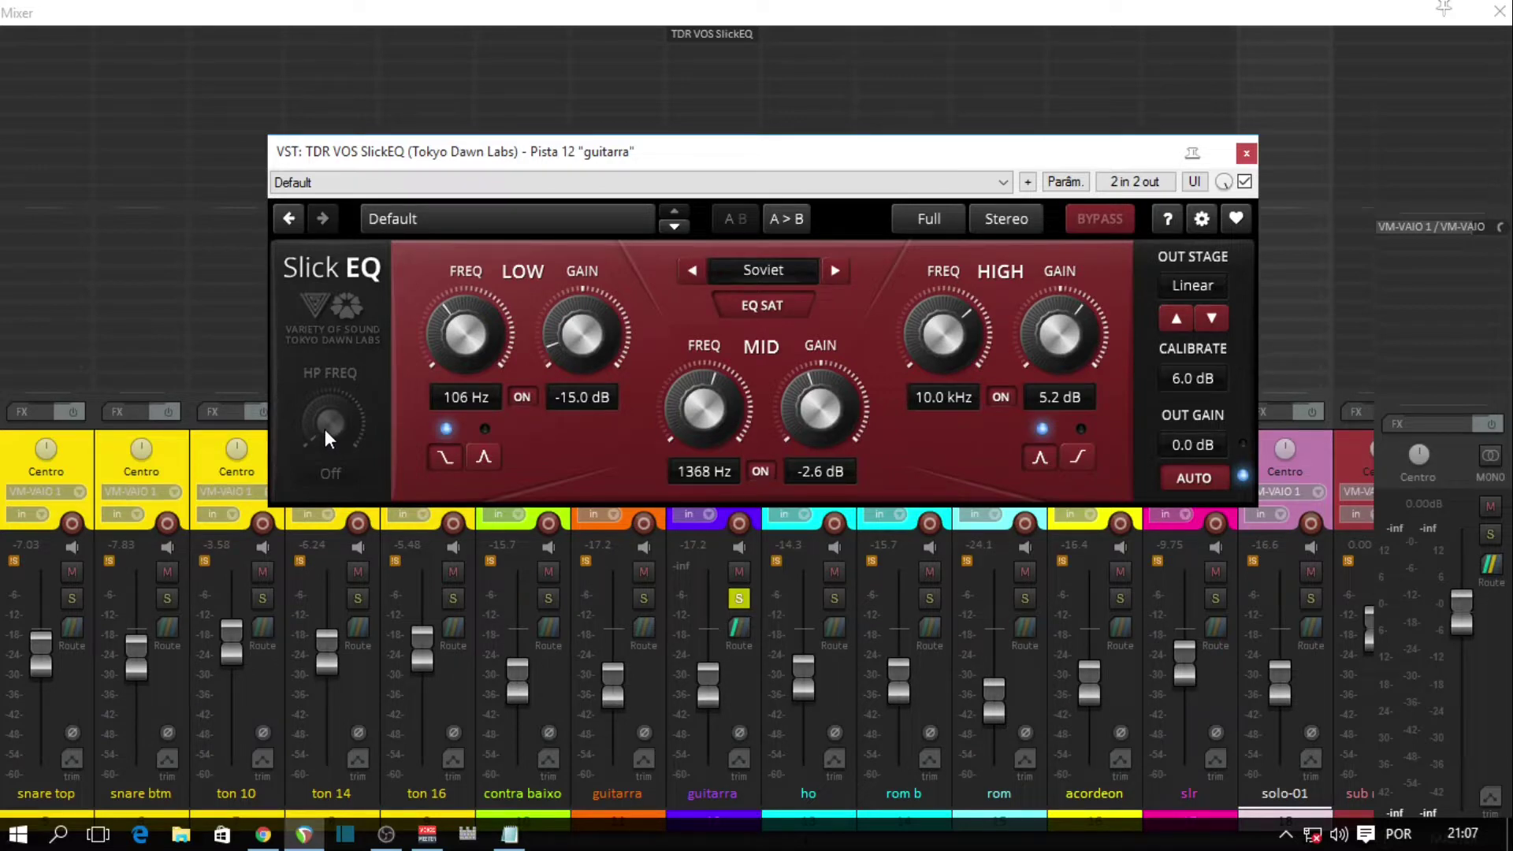
- Raise the high-pass filter frequency to 20 Hz and beyond, and turn the filter back off
scroll(326, 431, up, 1)
scroll(325, 423, up, 5)
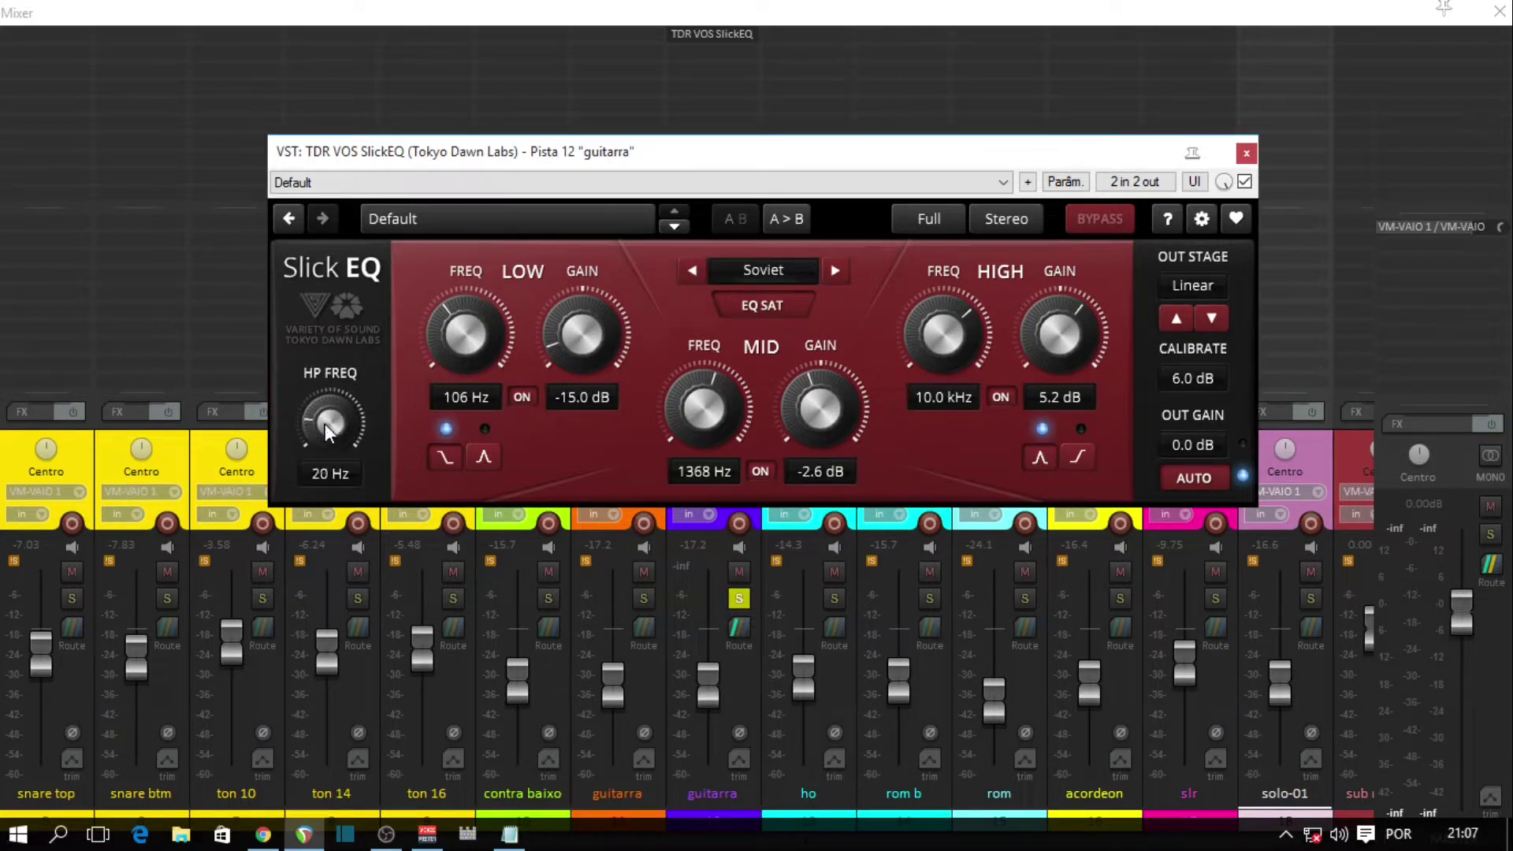
scroll(325, 423, up, 3)
scroll(324, 423, down, 9)
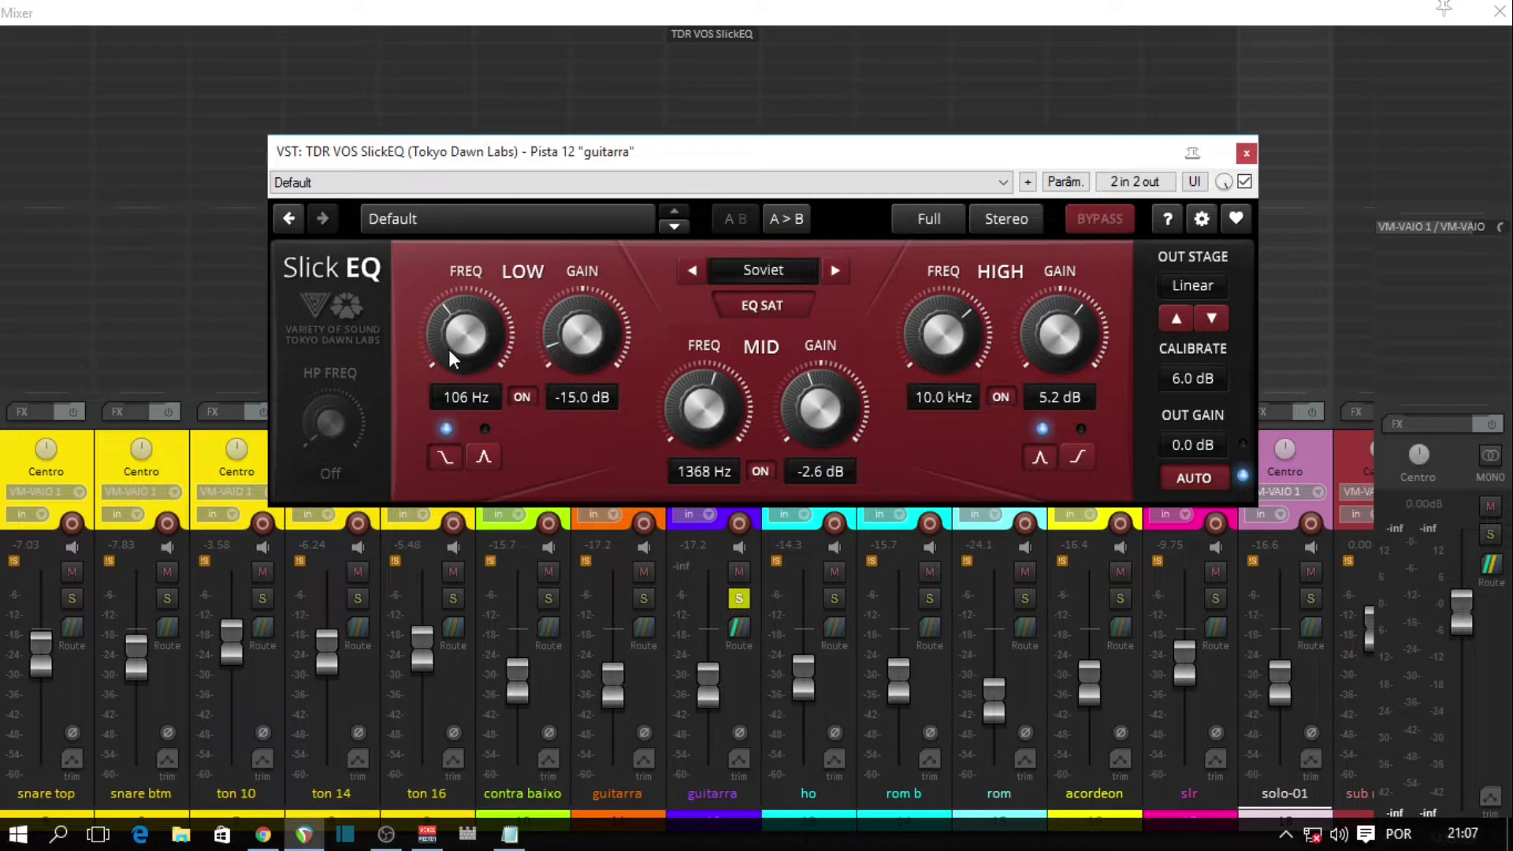
- Set the low band's frequency to 80 Hz and try both its shelf and bell shapes
scroll(450, 352, down, 3)
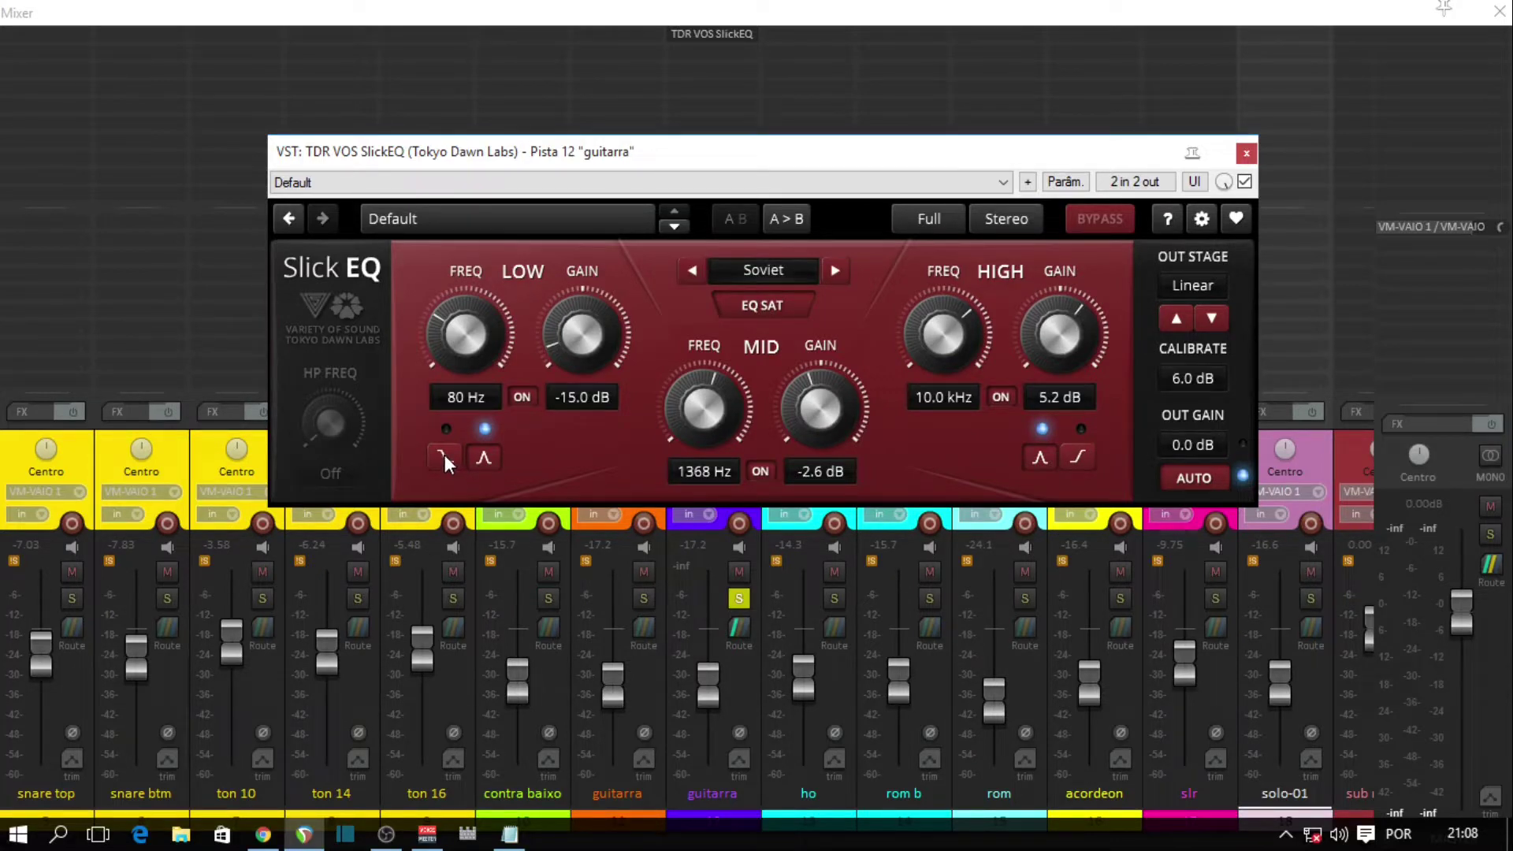
click(444, 457)
click(483, 457)
- Switch the low band and the mid band off and back on, one after the other
click(522, 397)
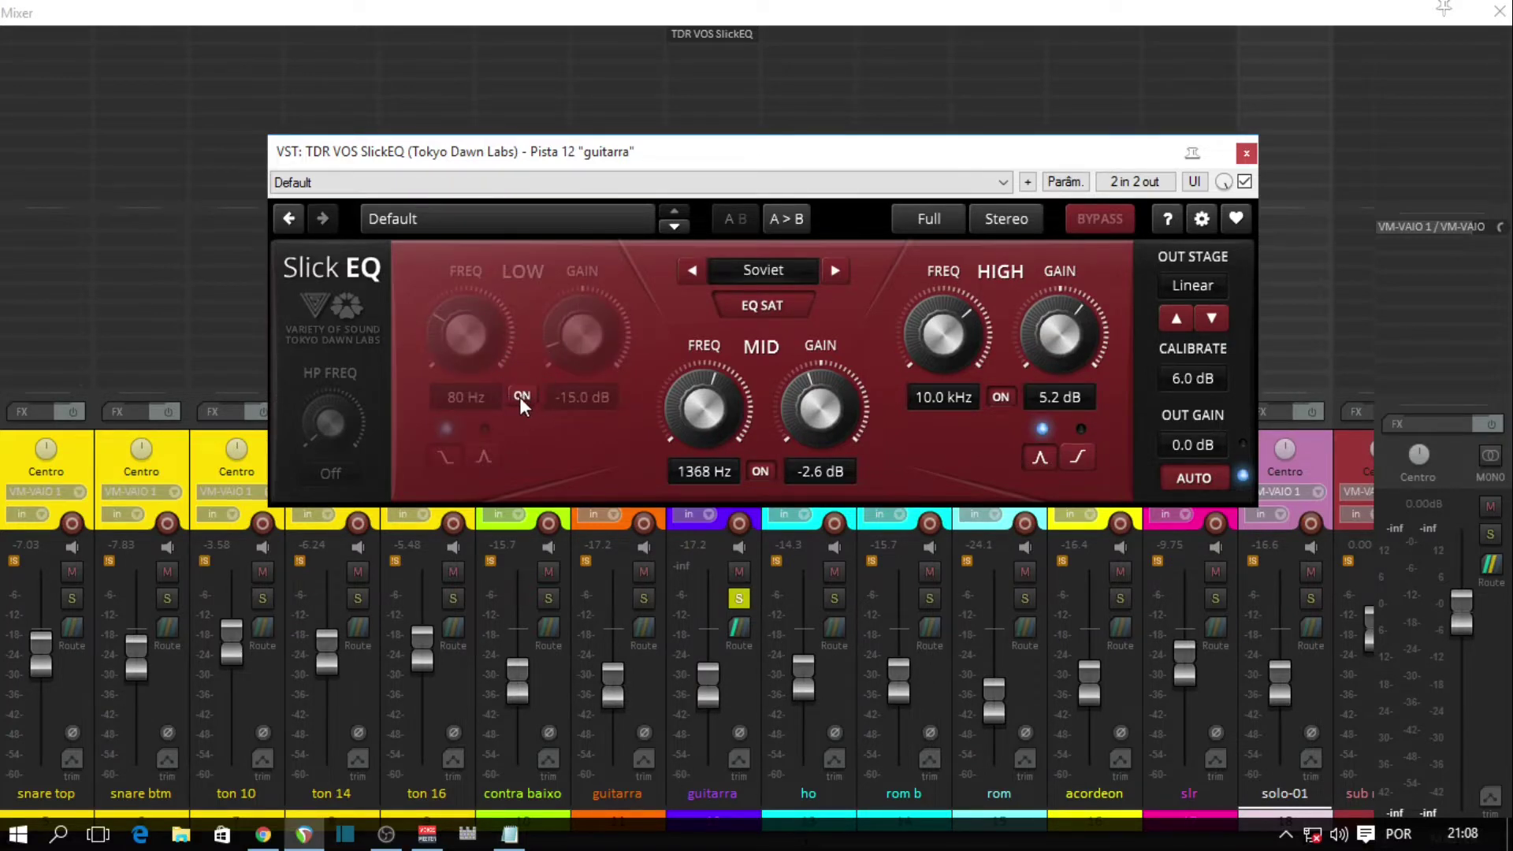
click(520, 397)
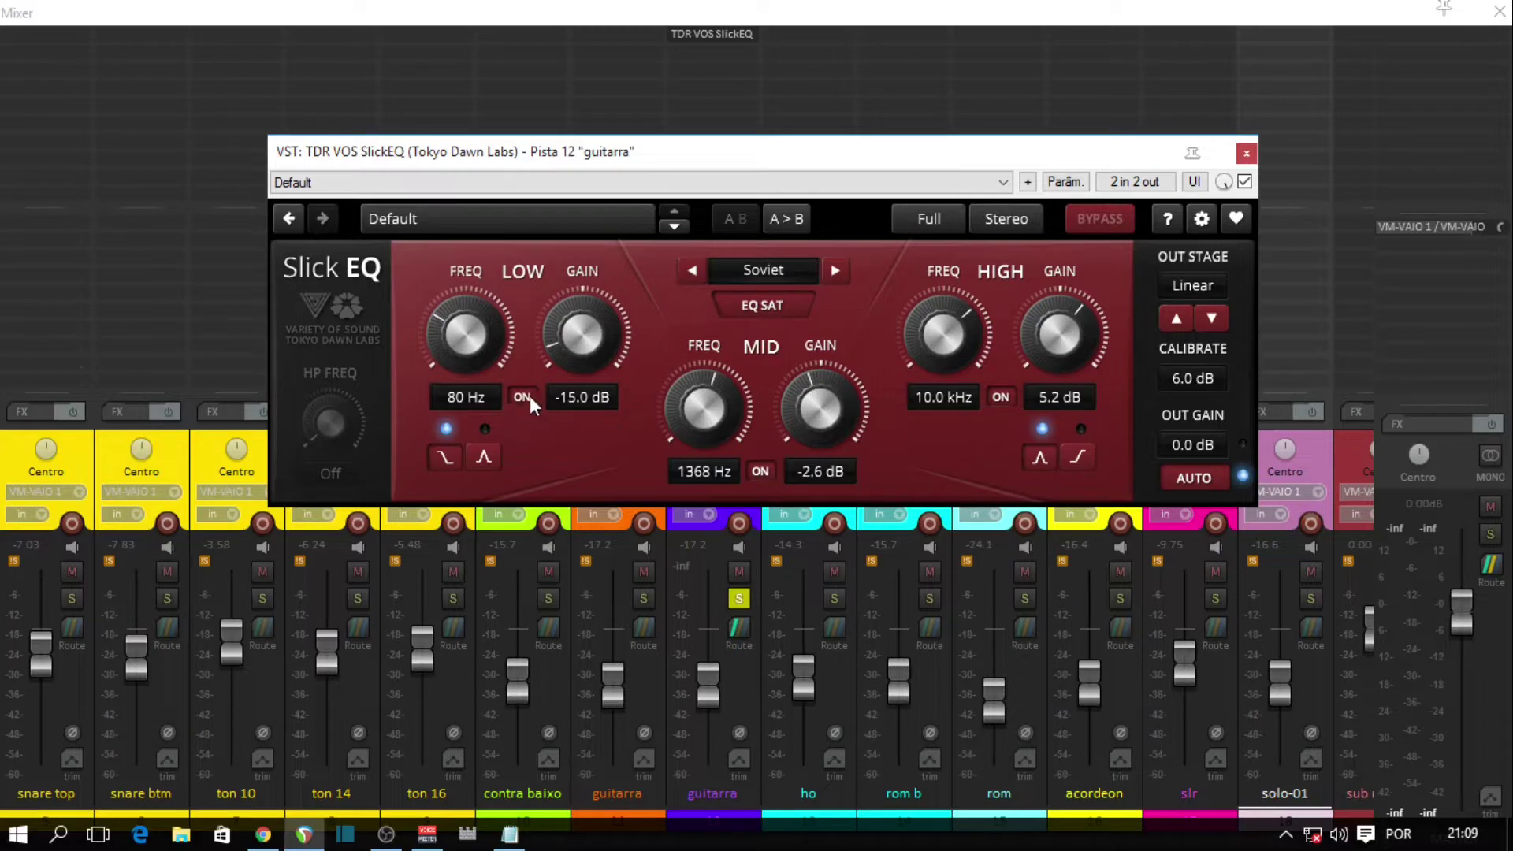
click(760, 471)
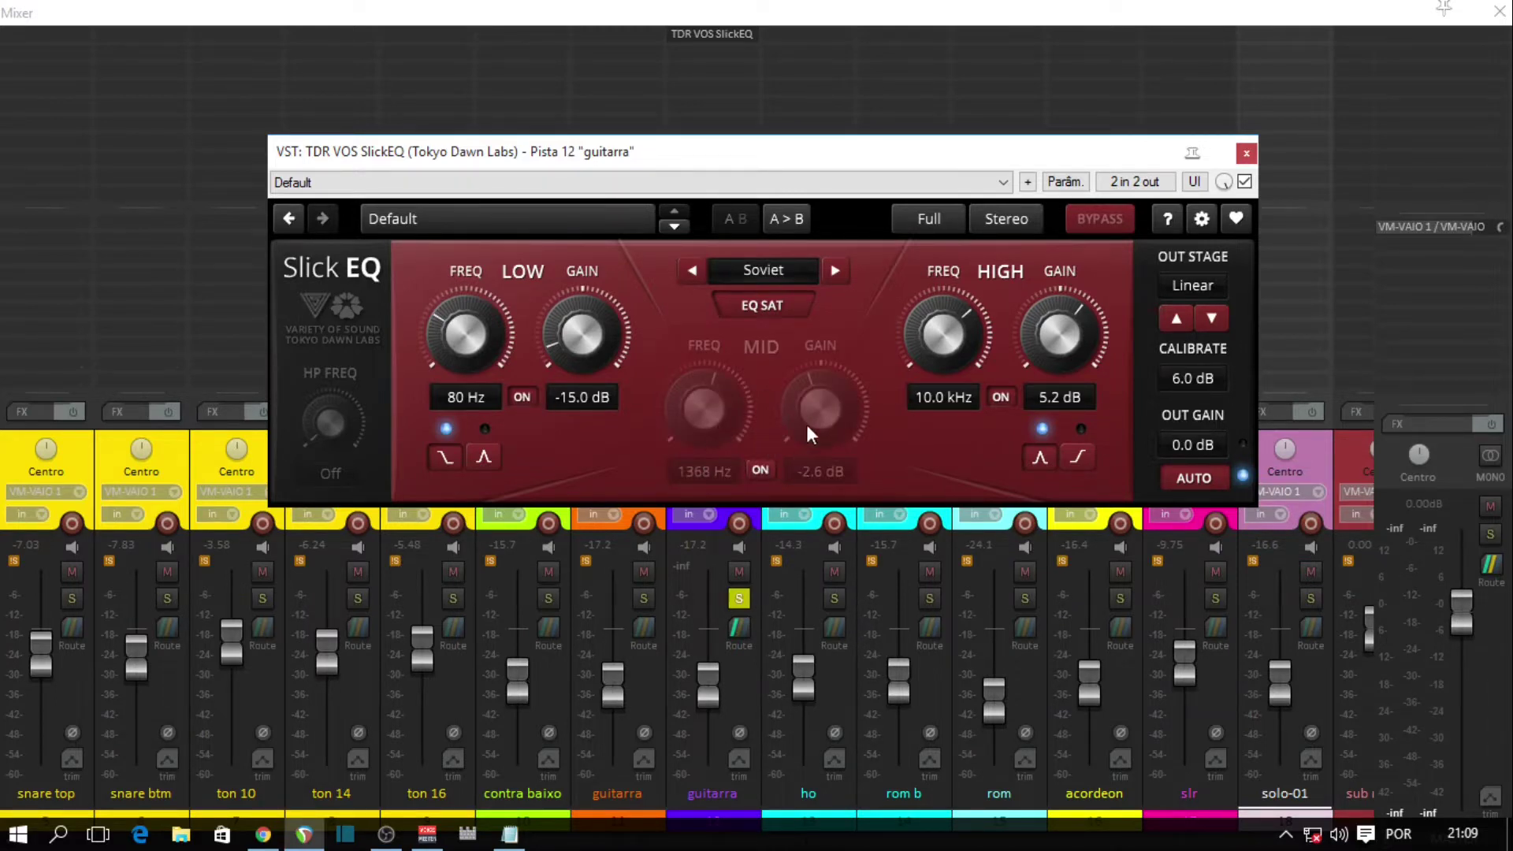
click(761, 470)
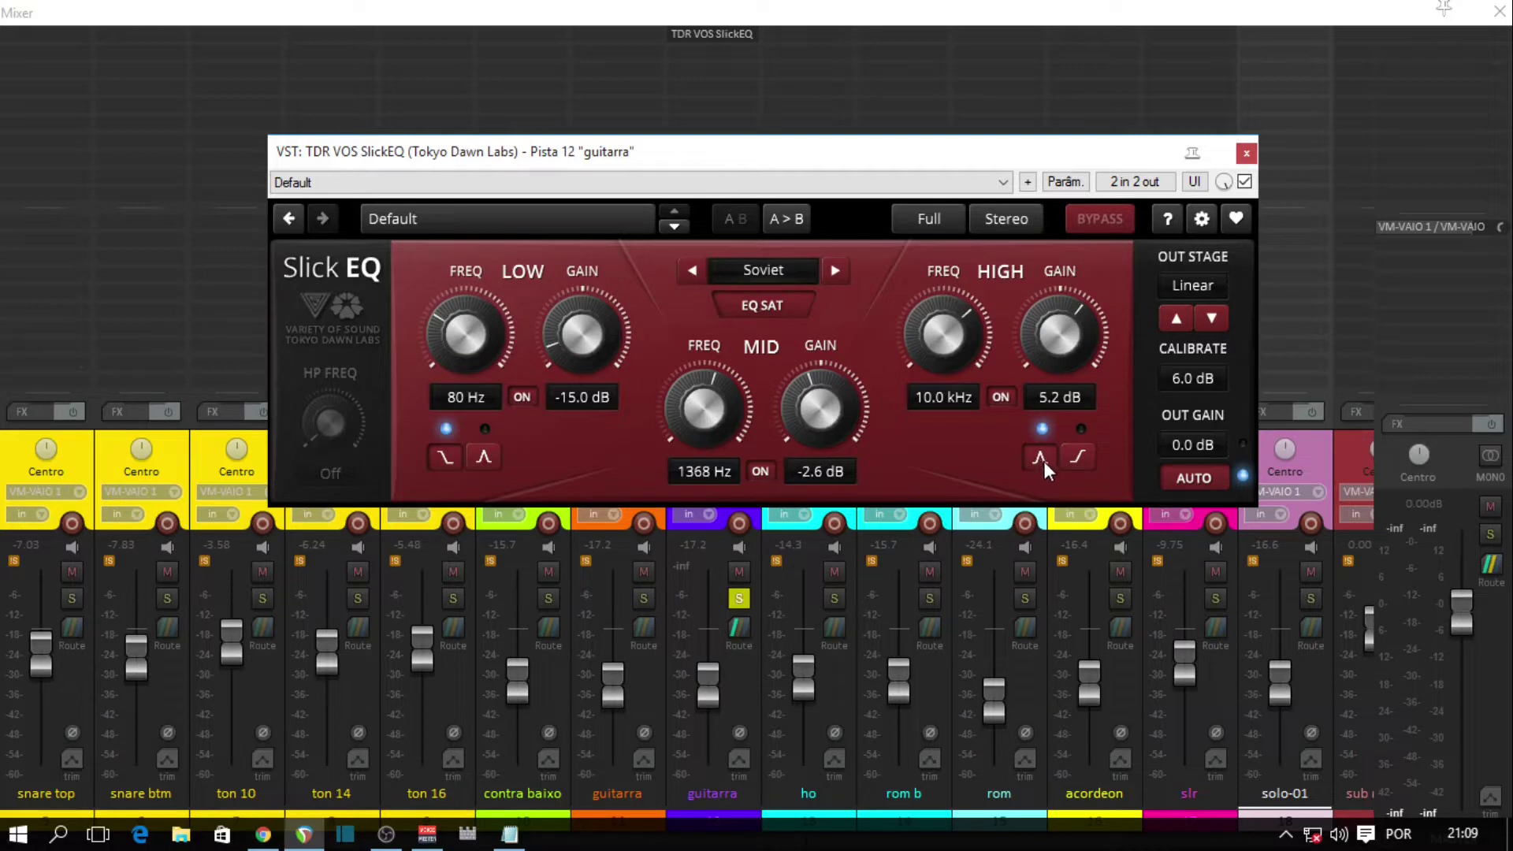
- Change the high band to the shelf shape and toggle the band off and back on
click(1078, 457)
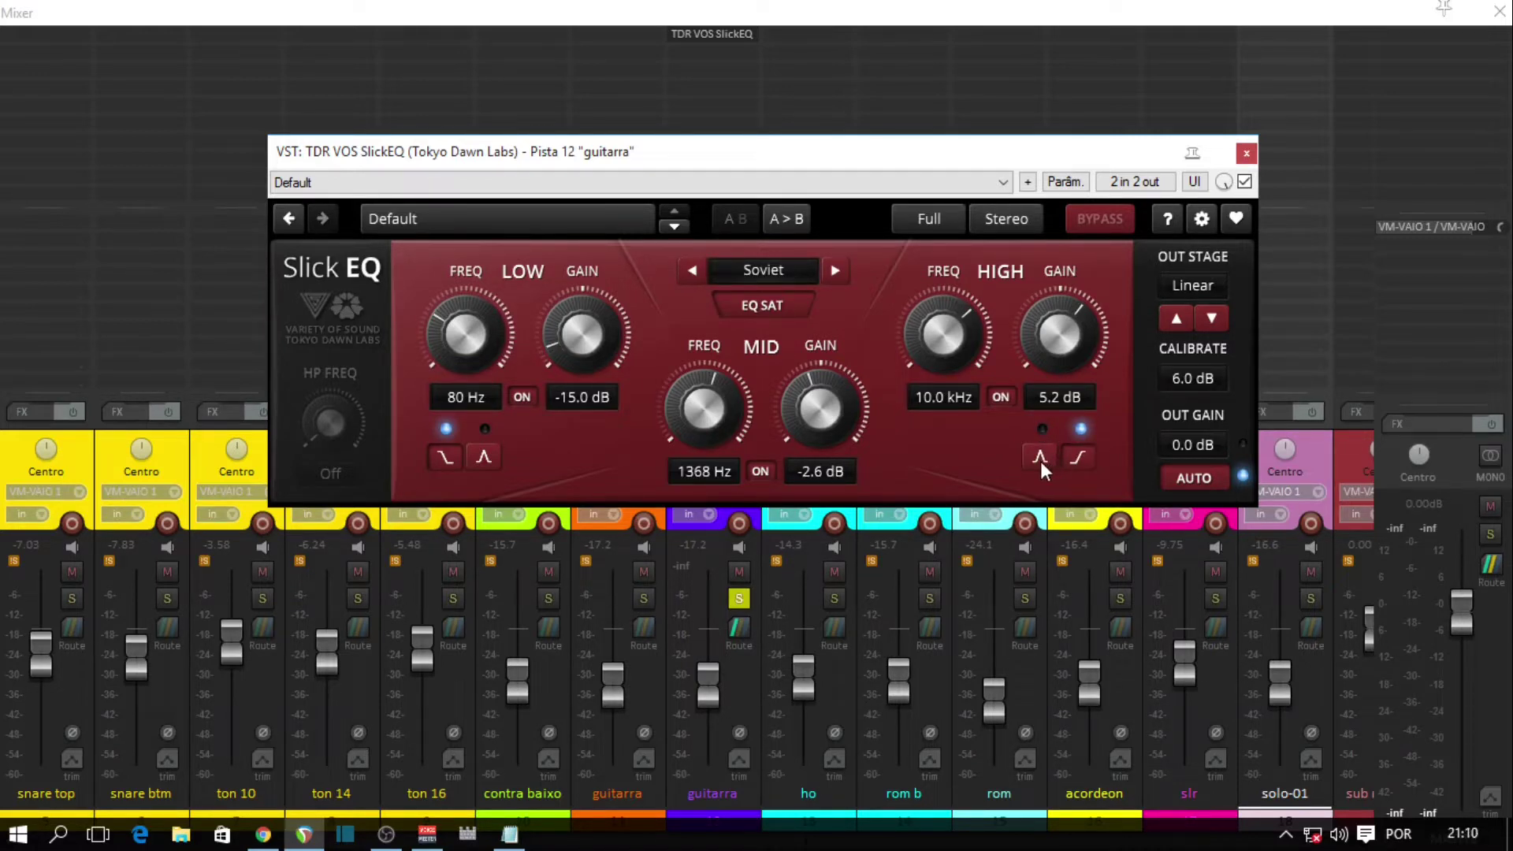
click(1000, 396)
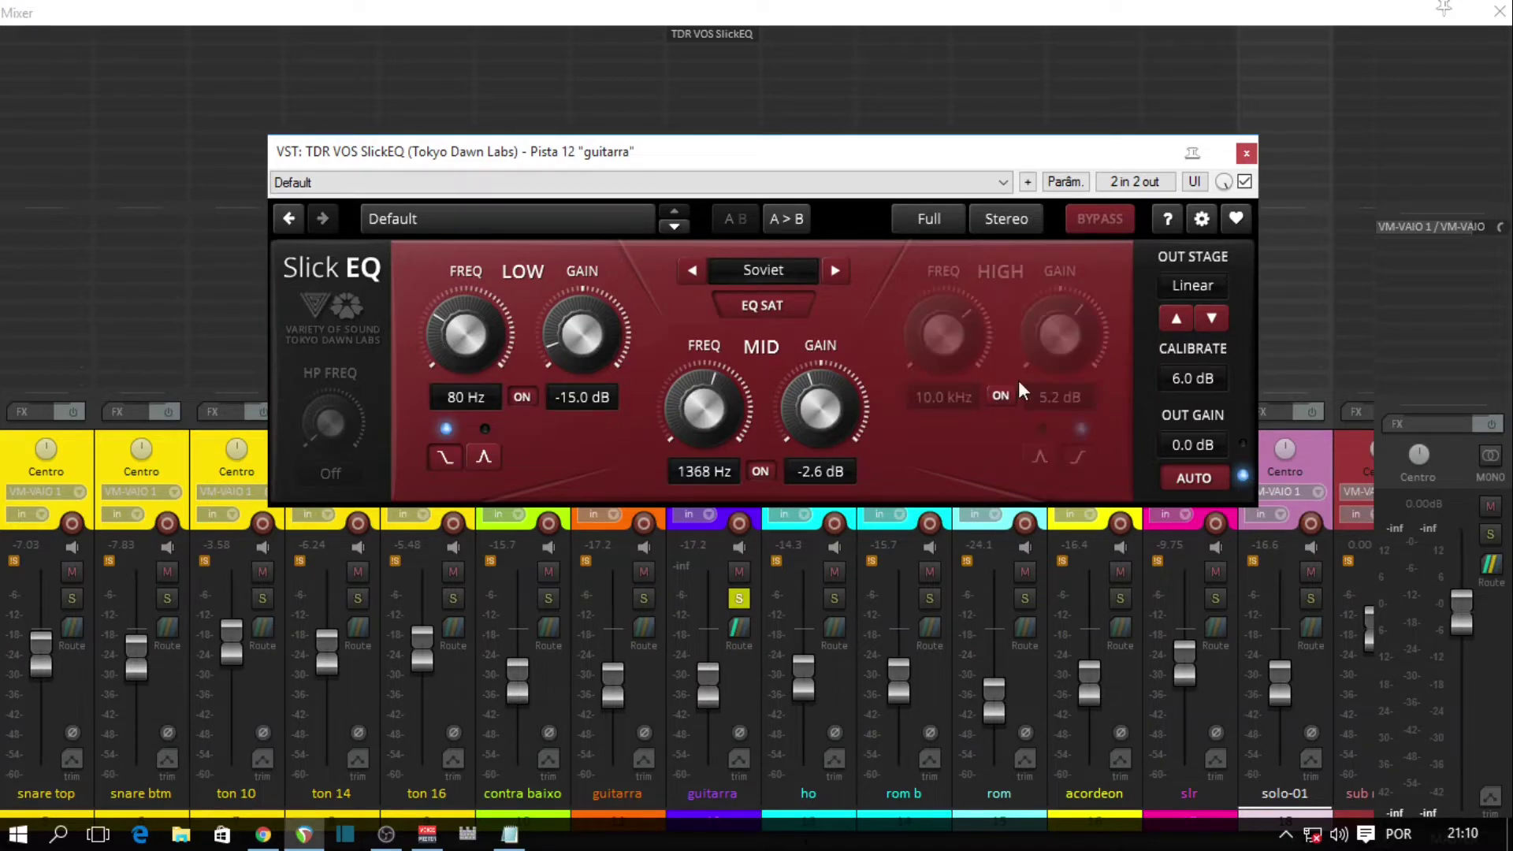
click(1001, 397)
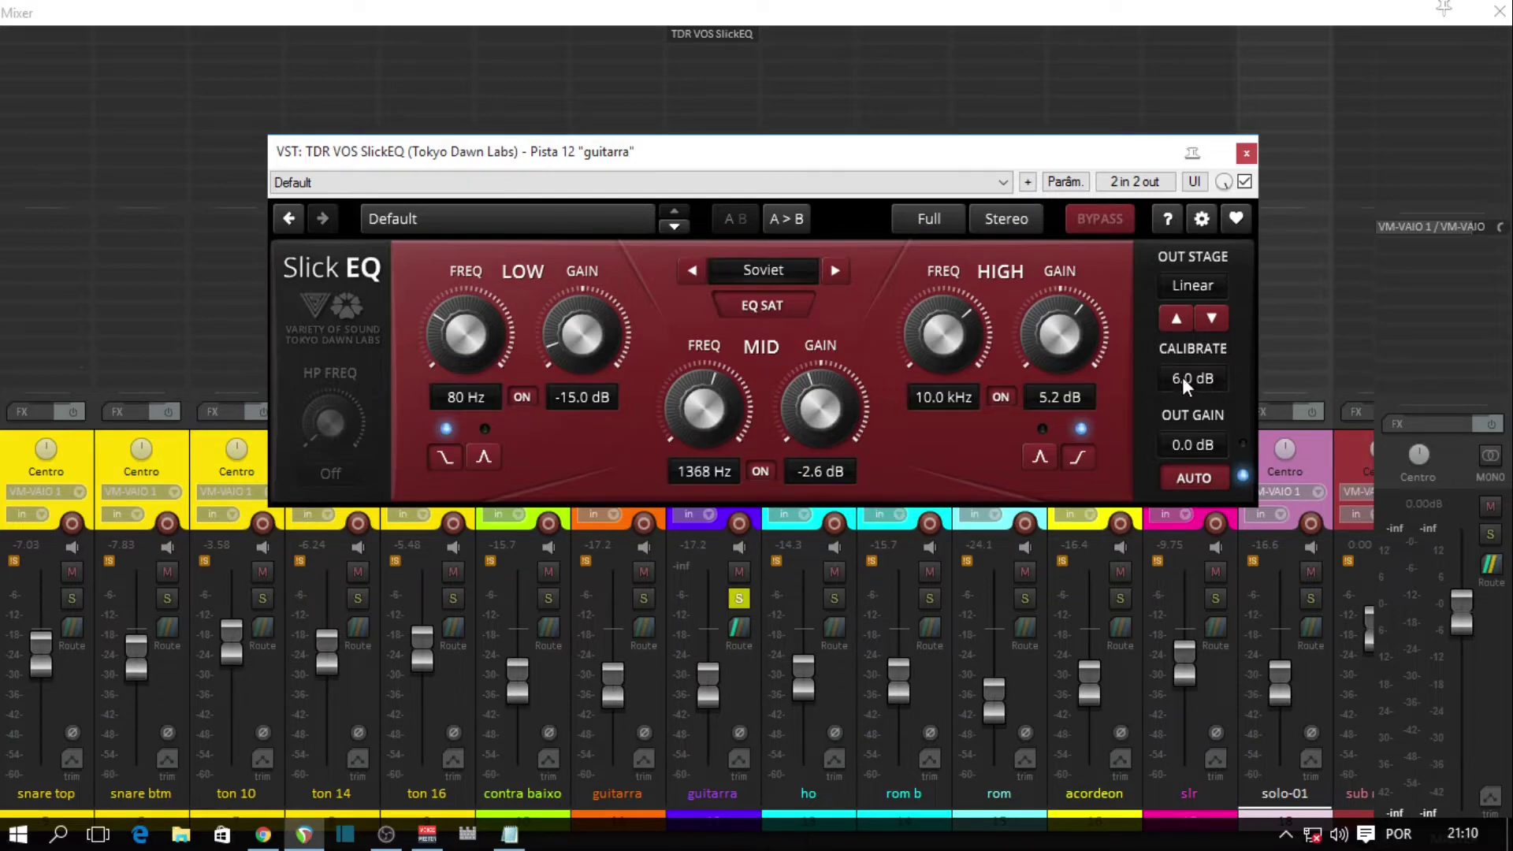
- View the output stage options, keeping Linear, and toggle the automatic output gain off and back on
click(1196, 286)
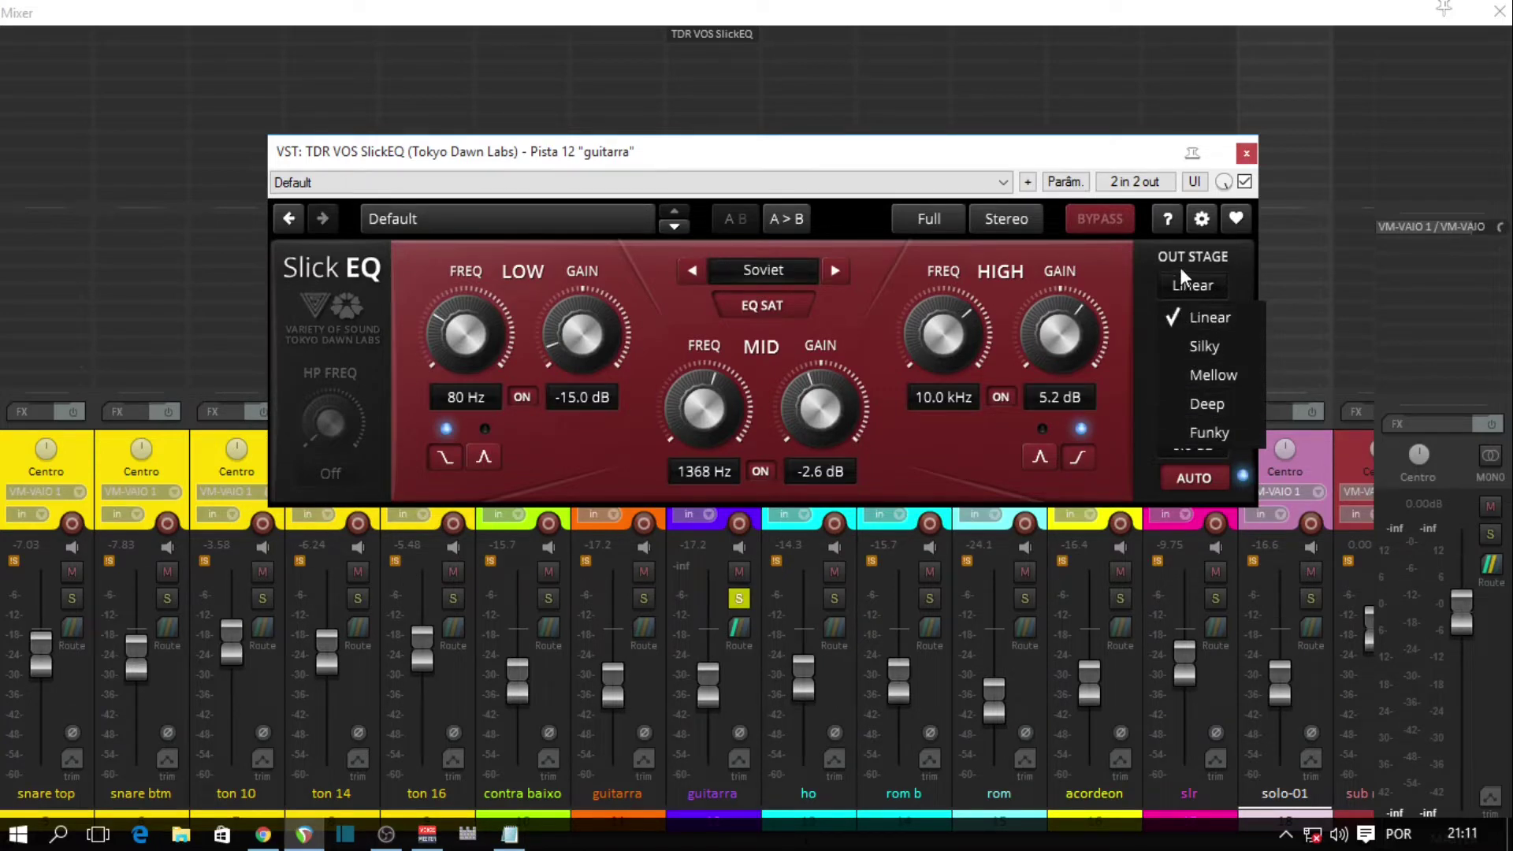
click(1147, 264)
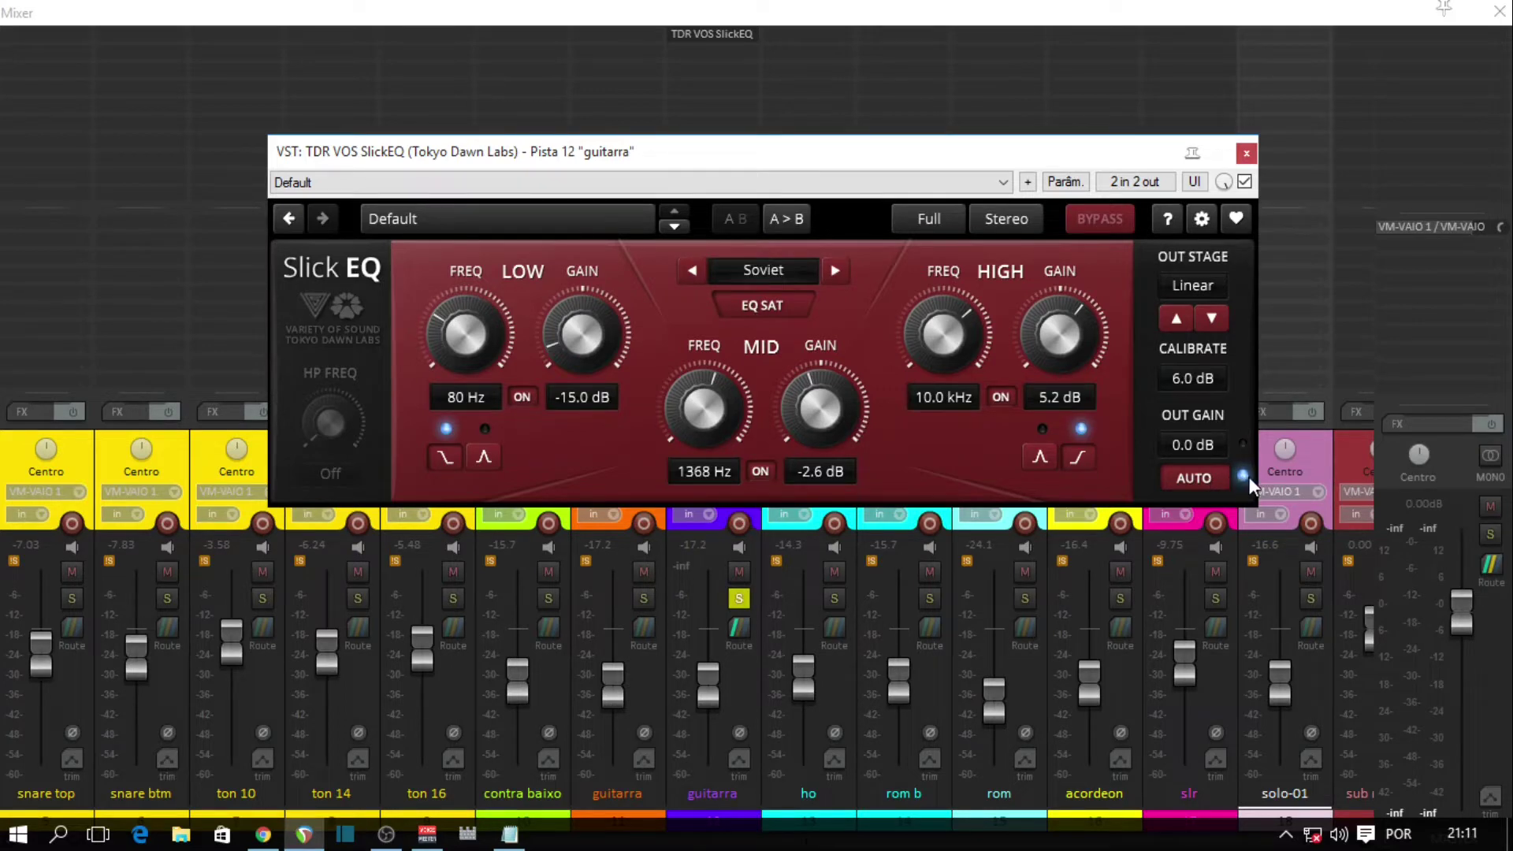
click(1195, 477)
click(1201, 479)
- Try the American, British and German EQ models in turn and return to the Soviet model
click(769, 271)
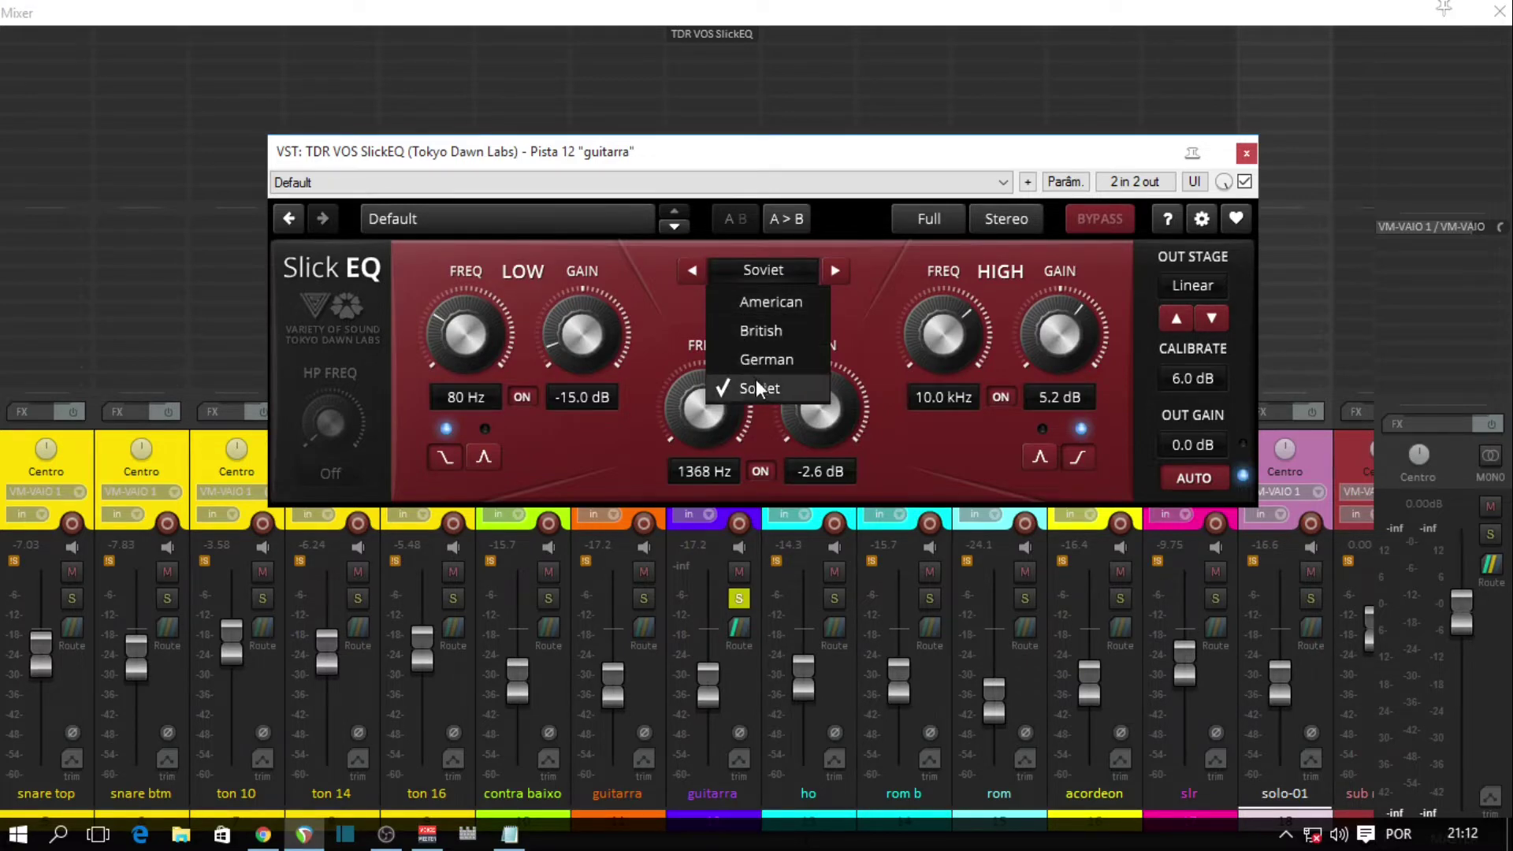
click(780, 302)
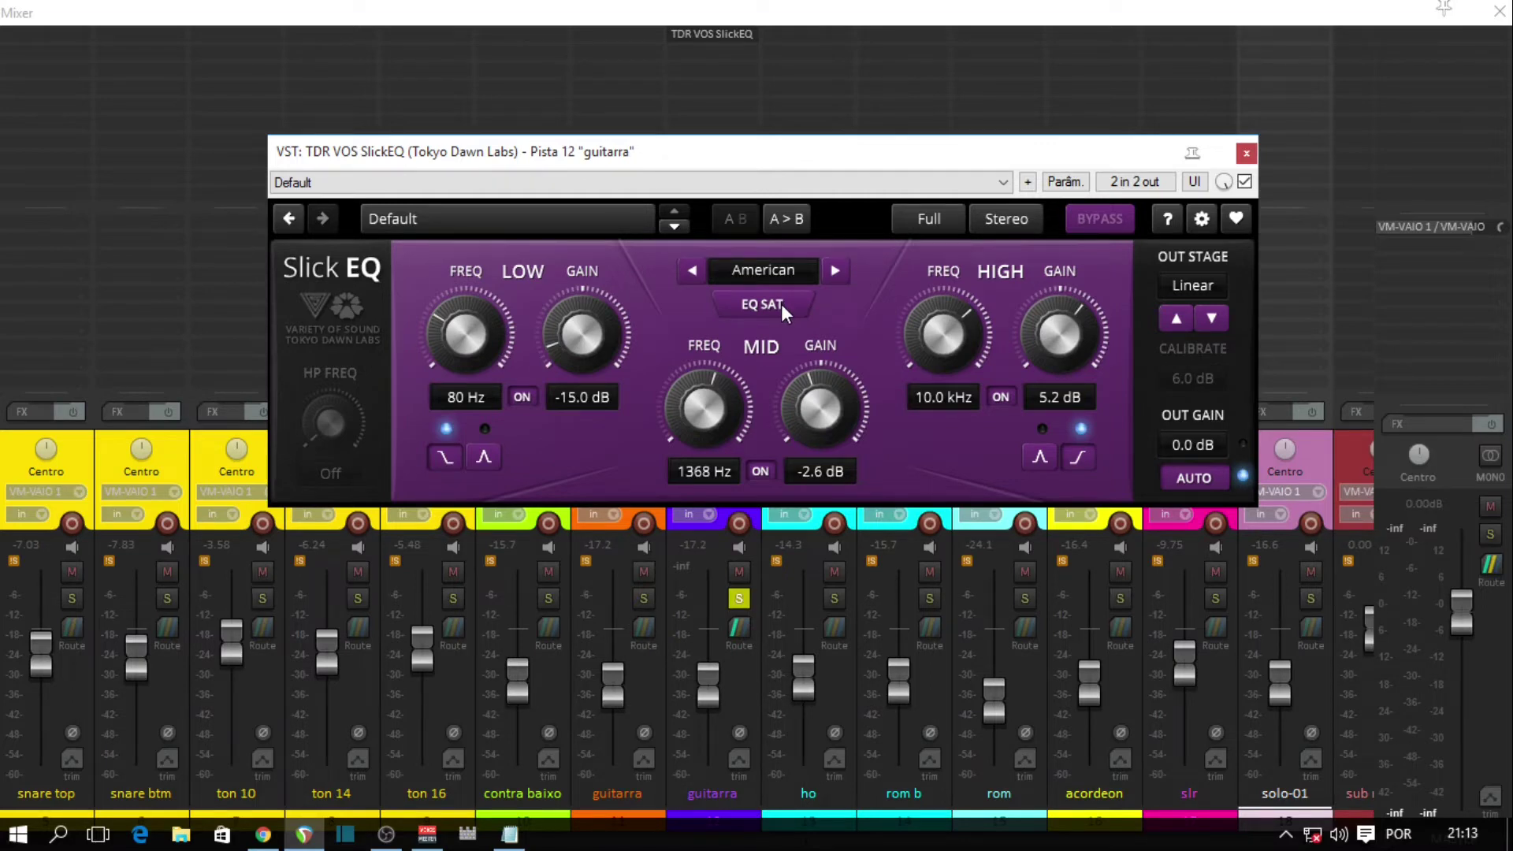
click(763, 269)
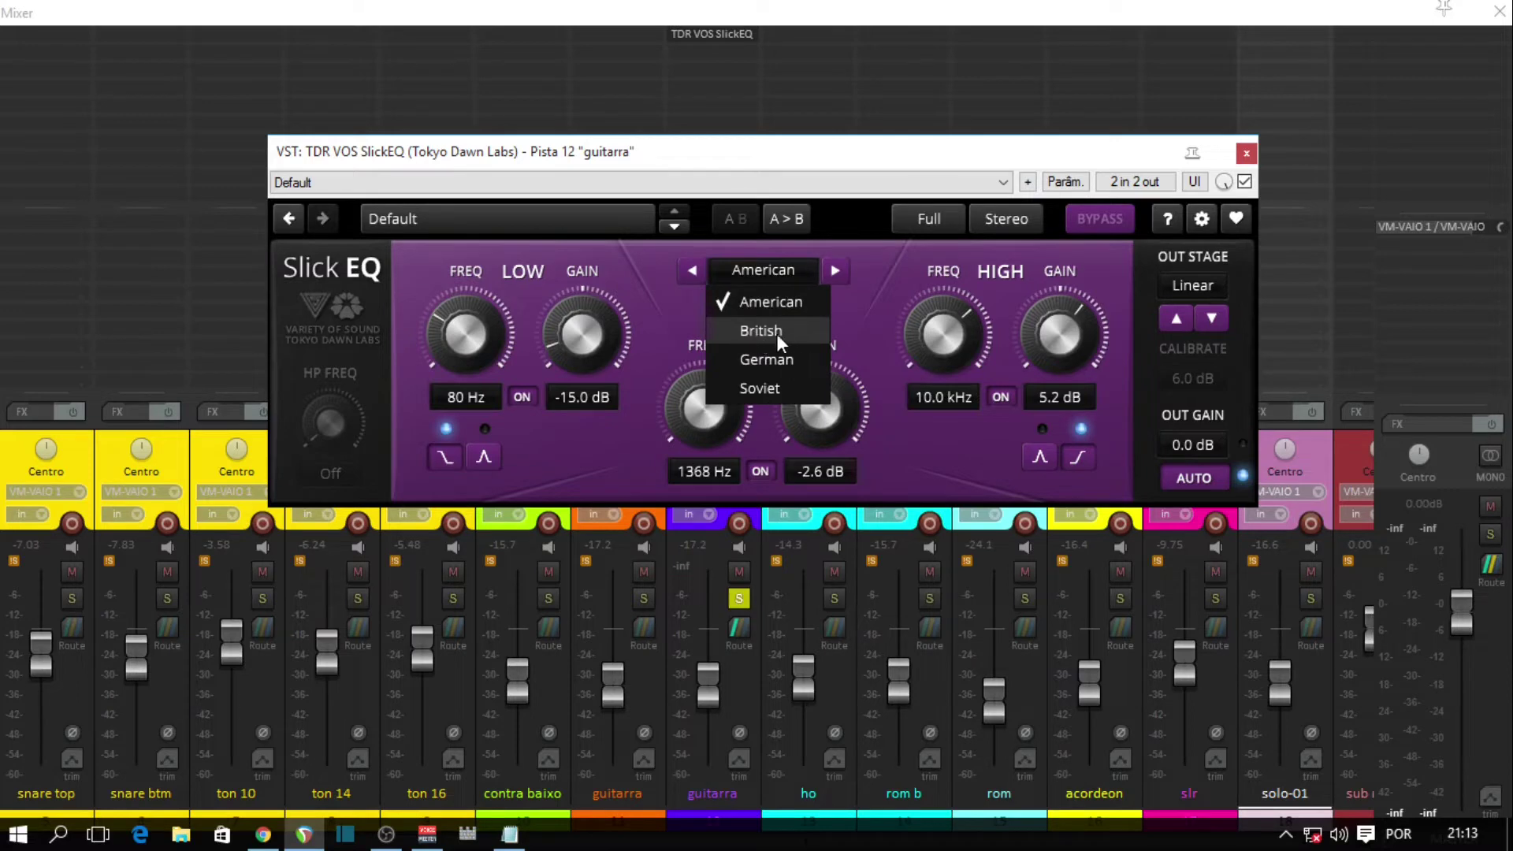
click(759, 332)
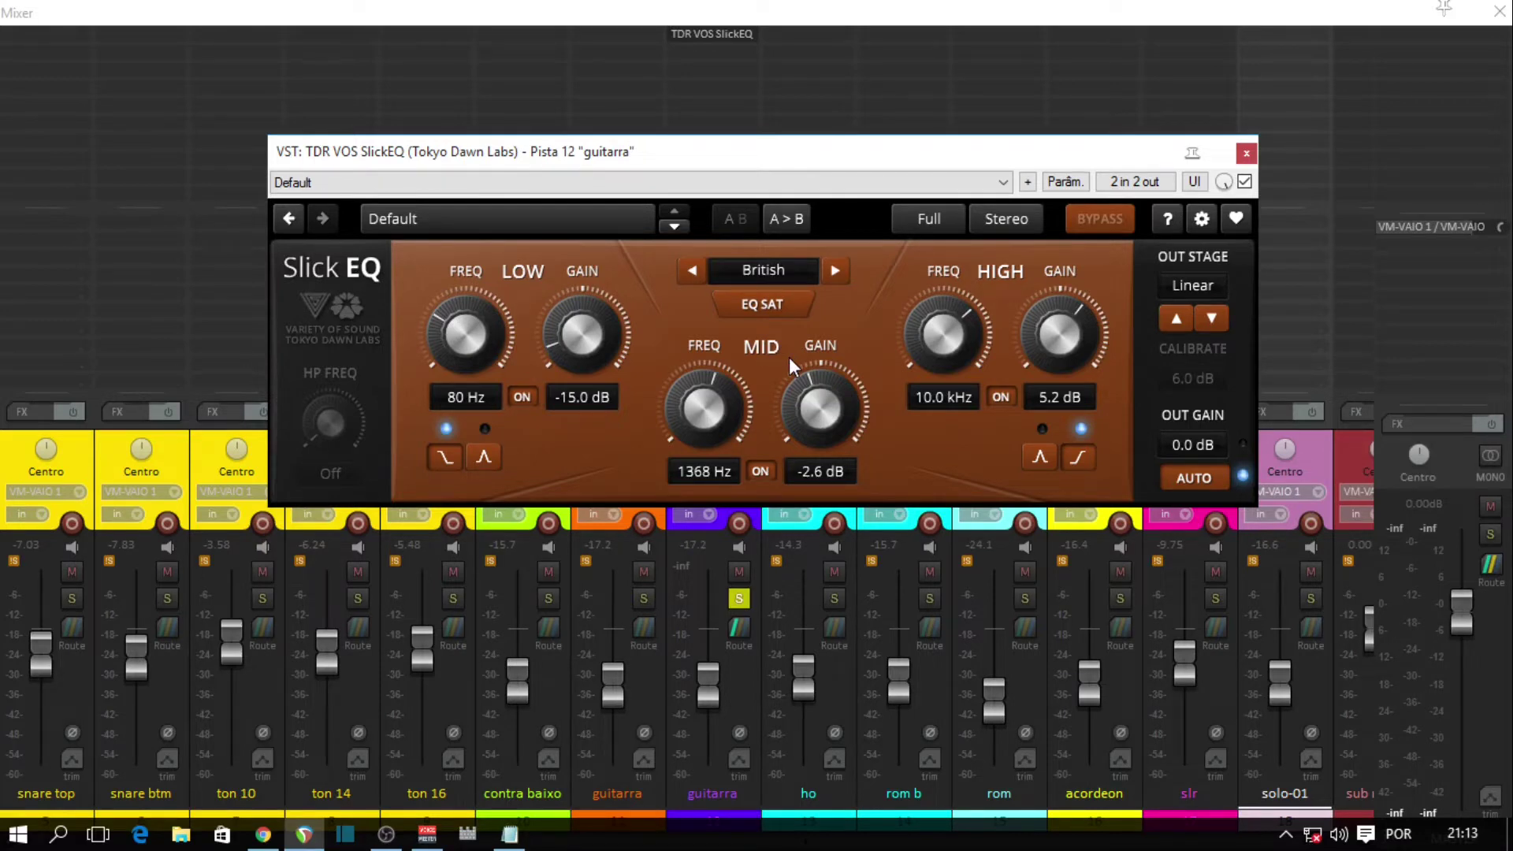
click(763, 269)
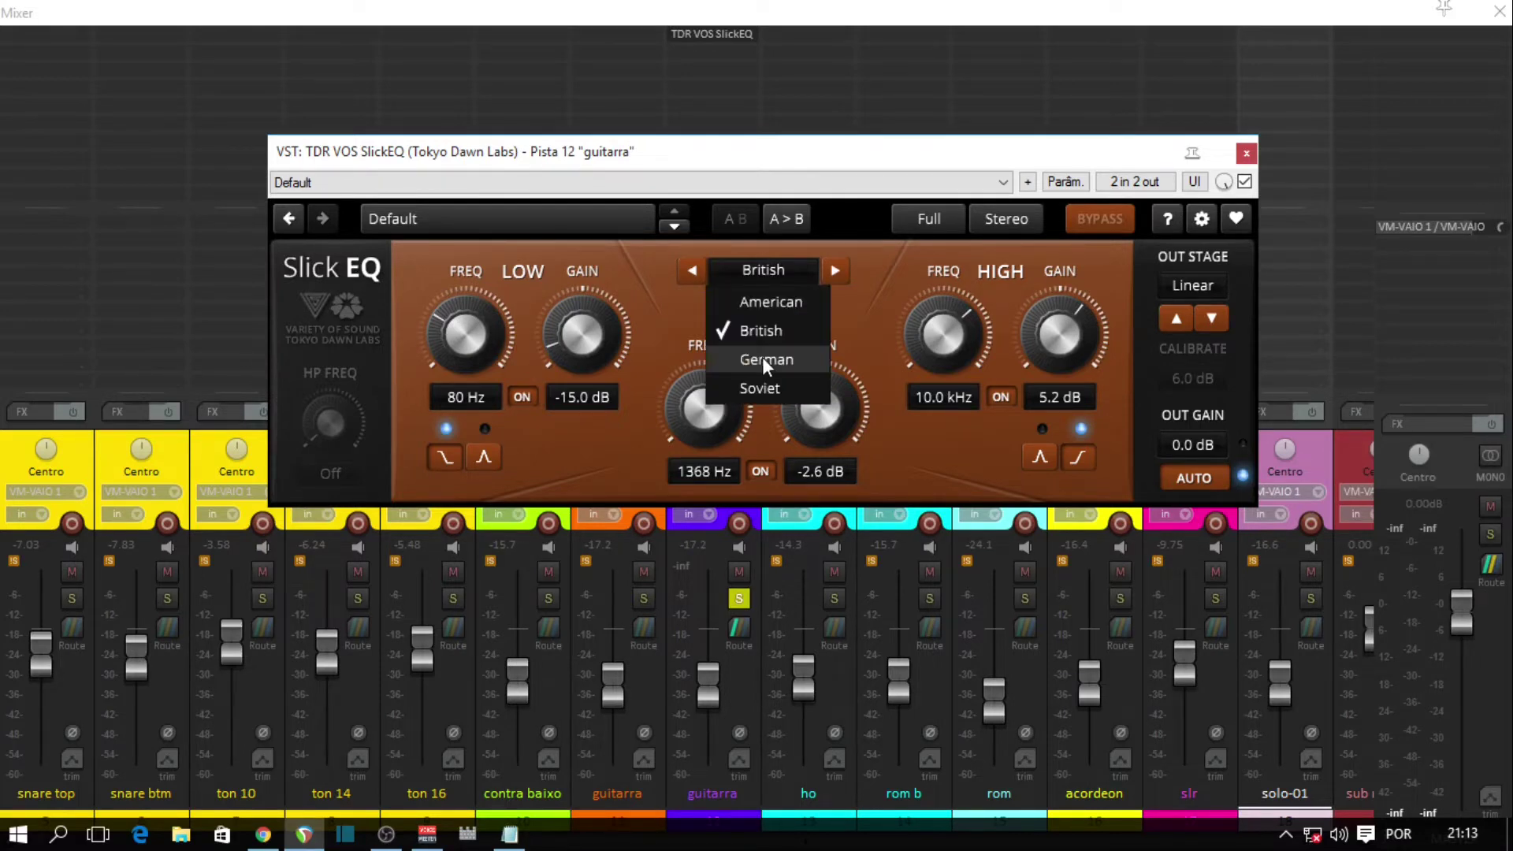
click(764, 359)
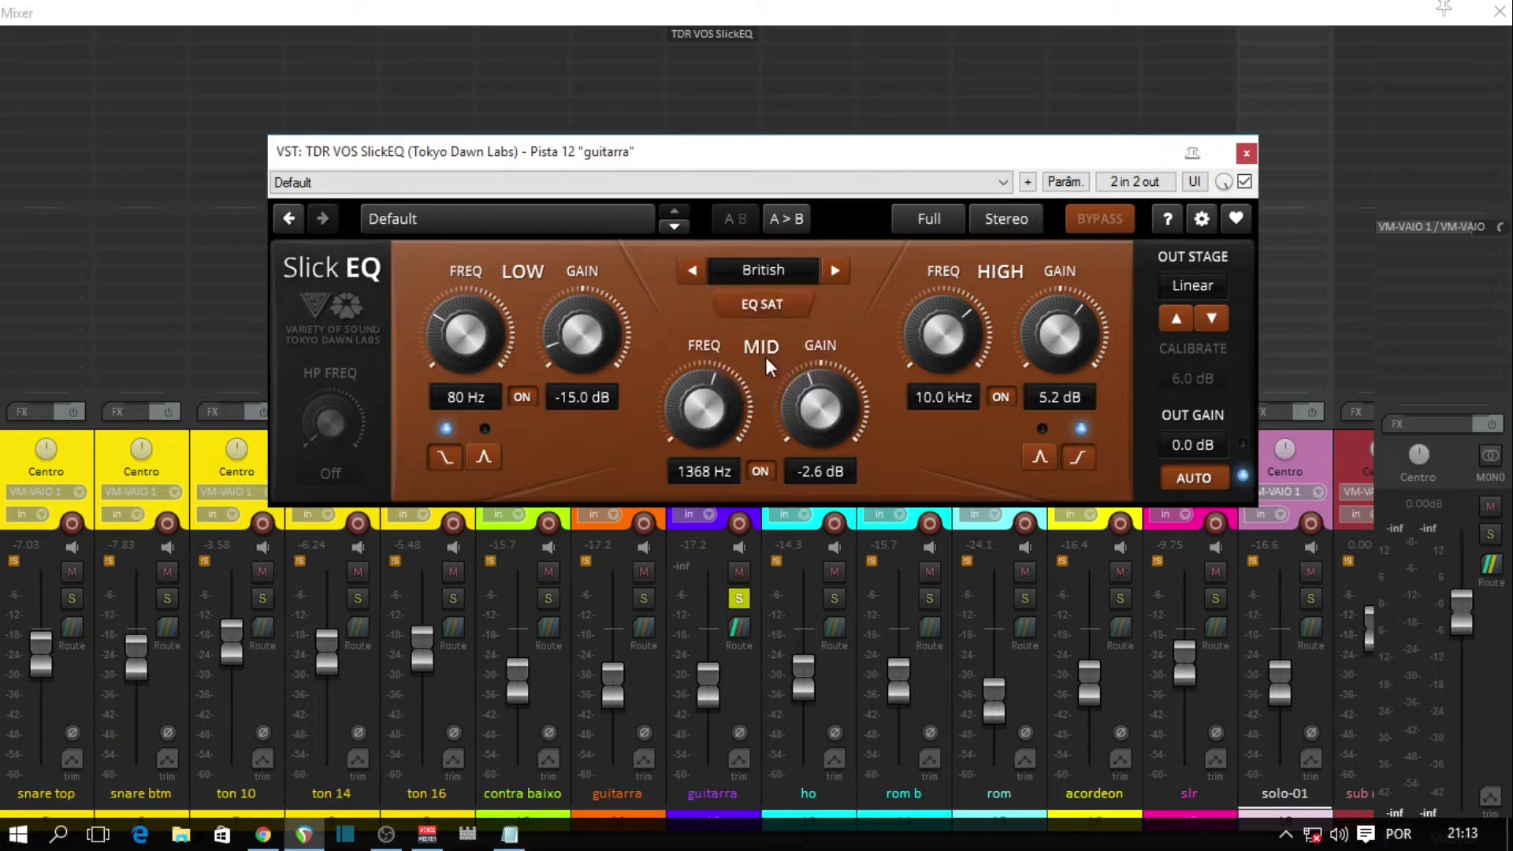
click(783, 269)
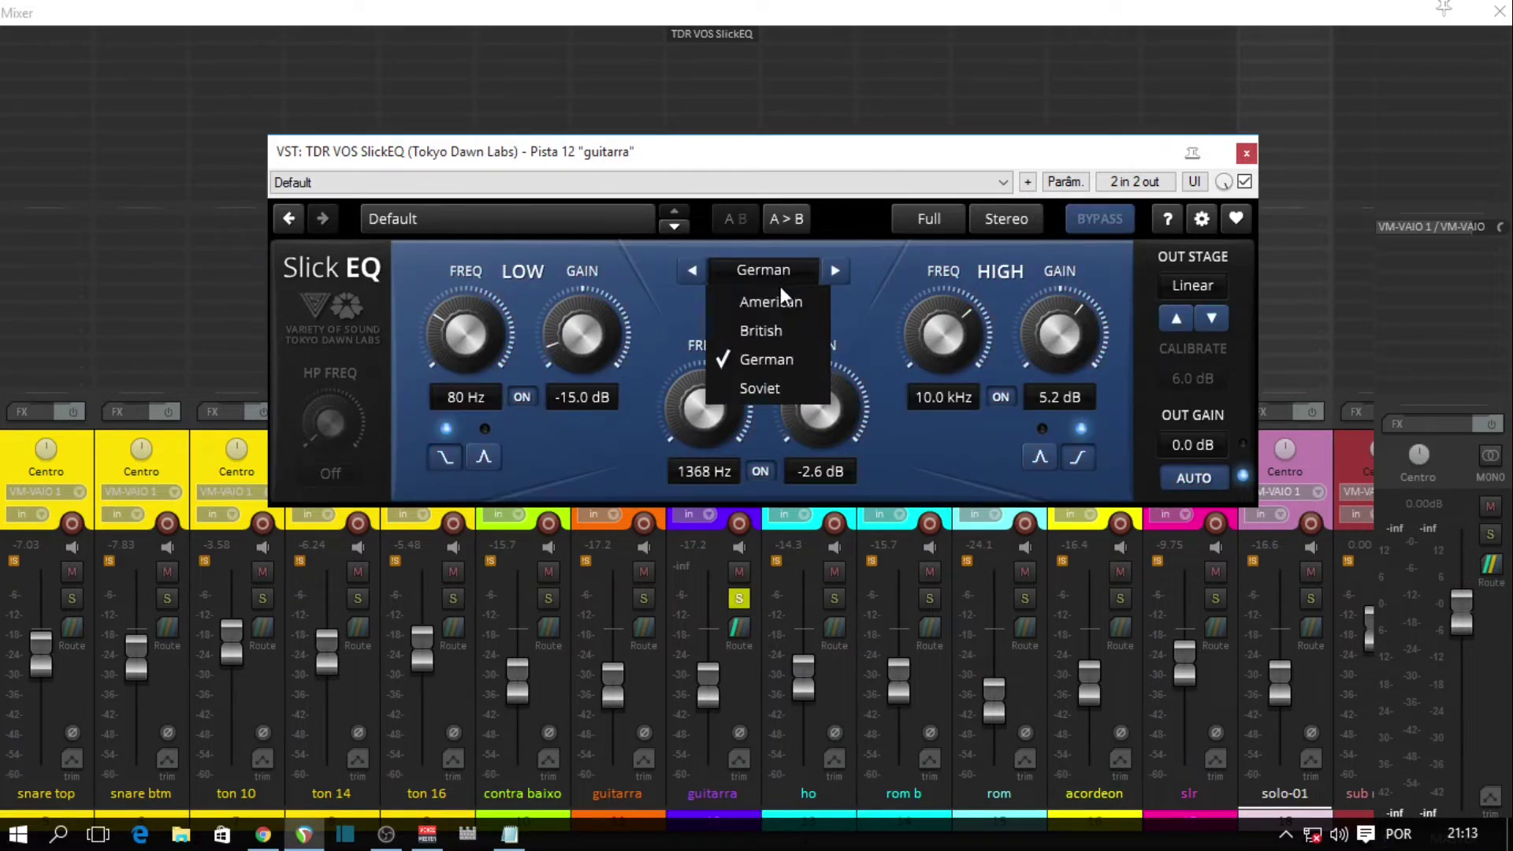
click(773, 388)
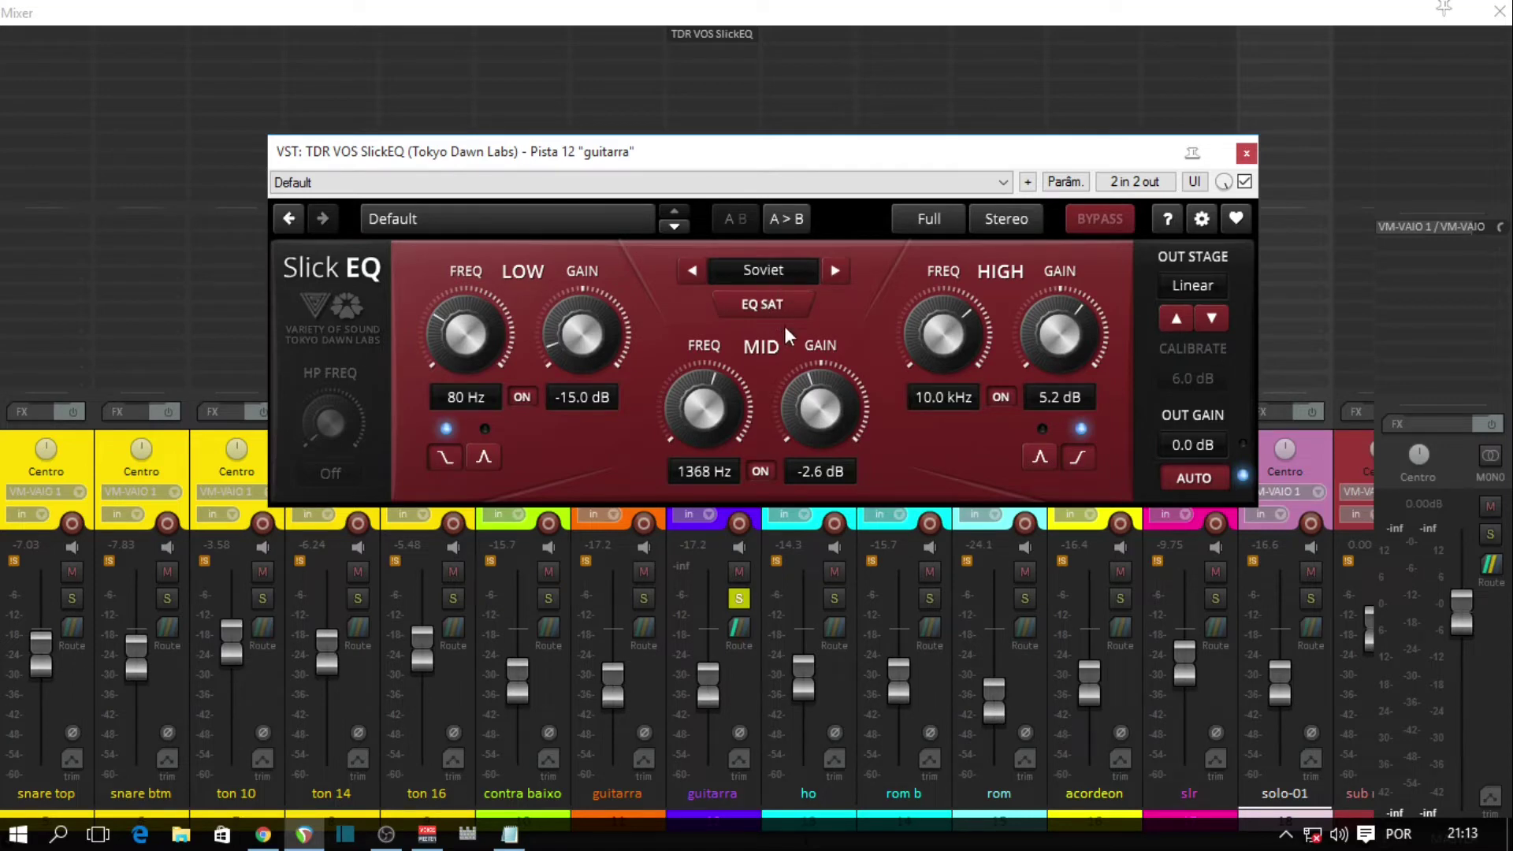
- Step forward through the factory presets and load W295B +3dB High
click(674, 227)
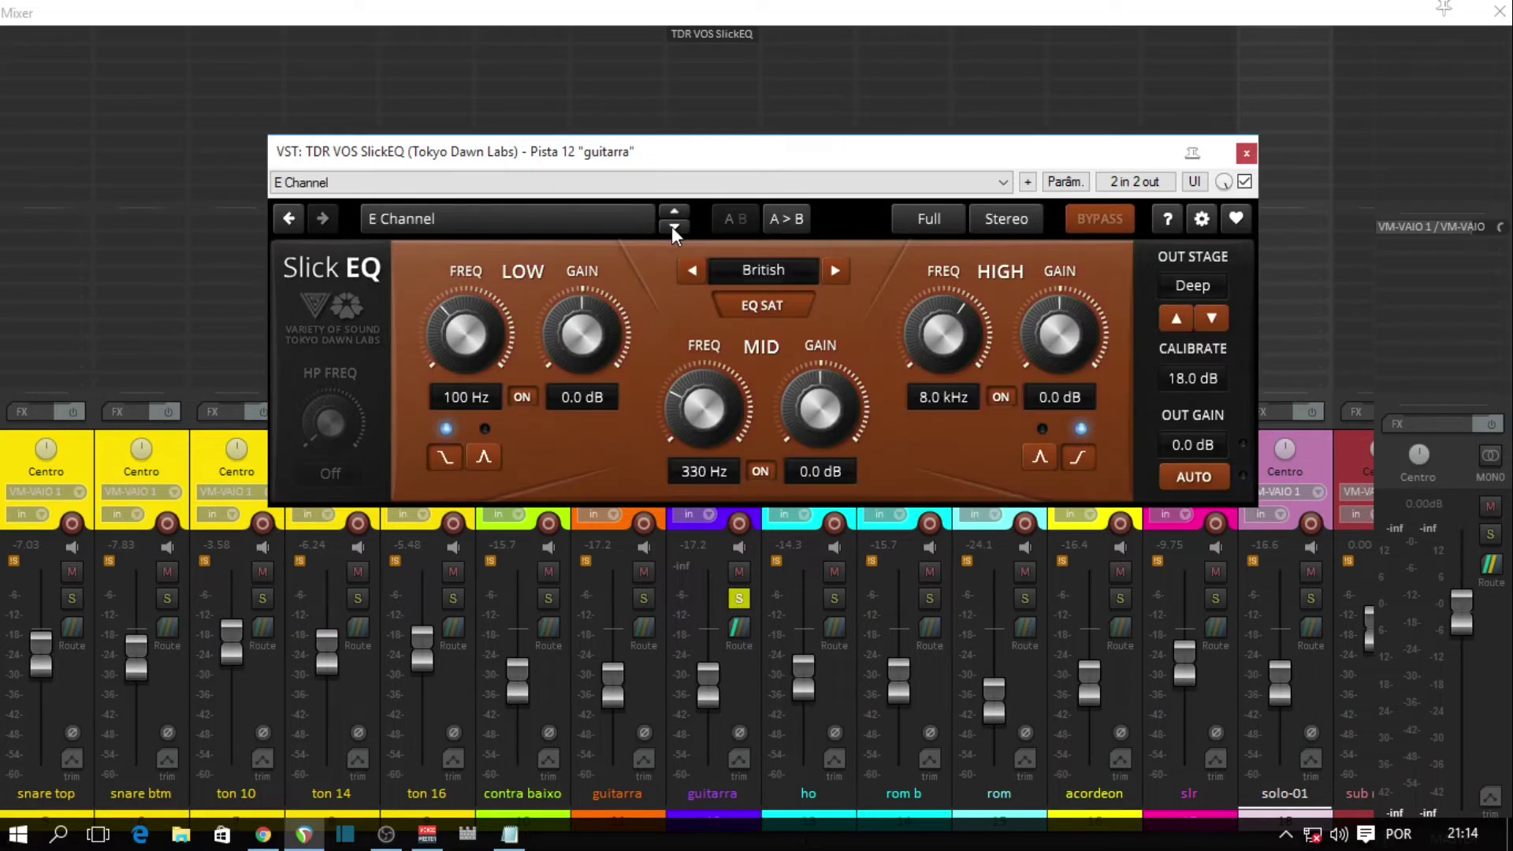
click(674, 227)
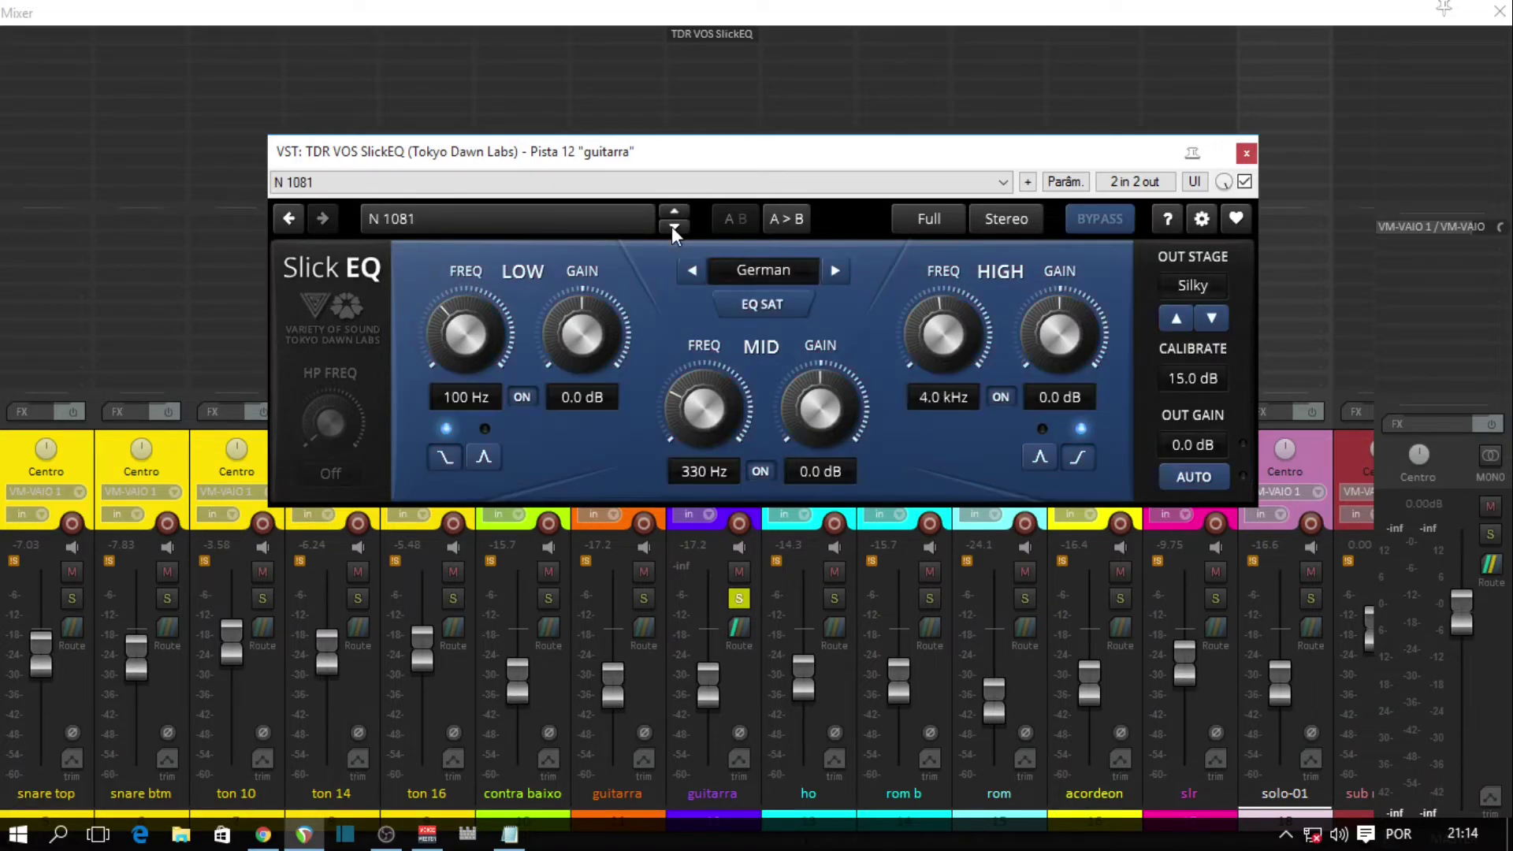
click(674, 226)
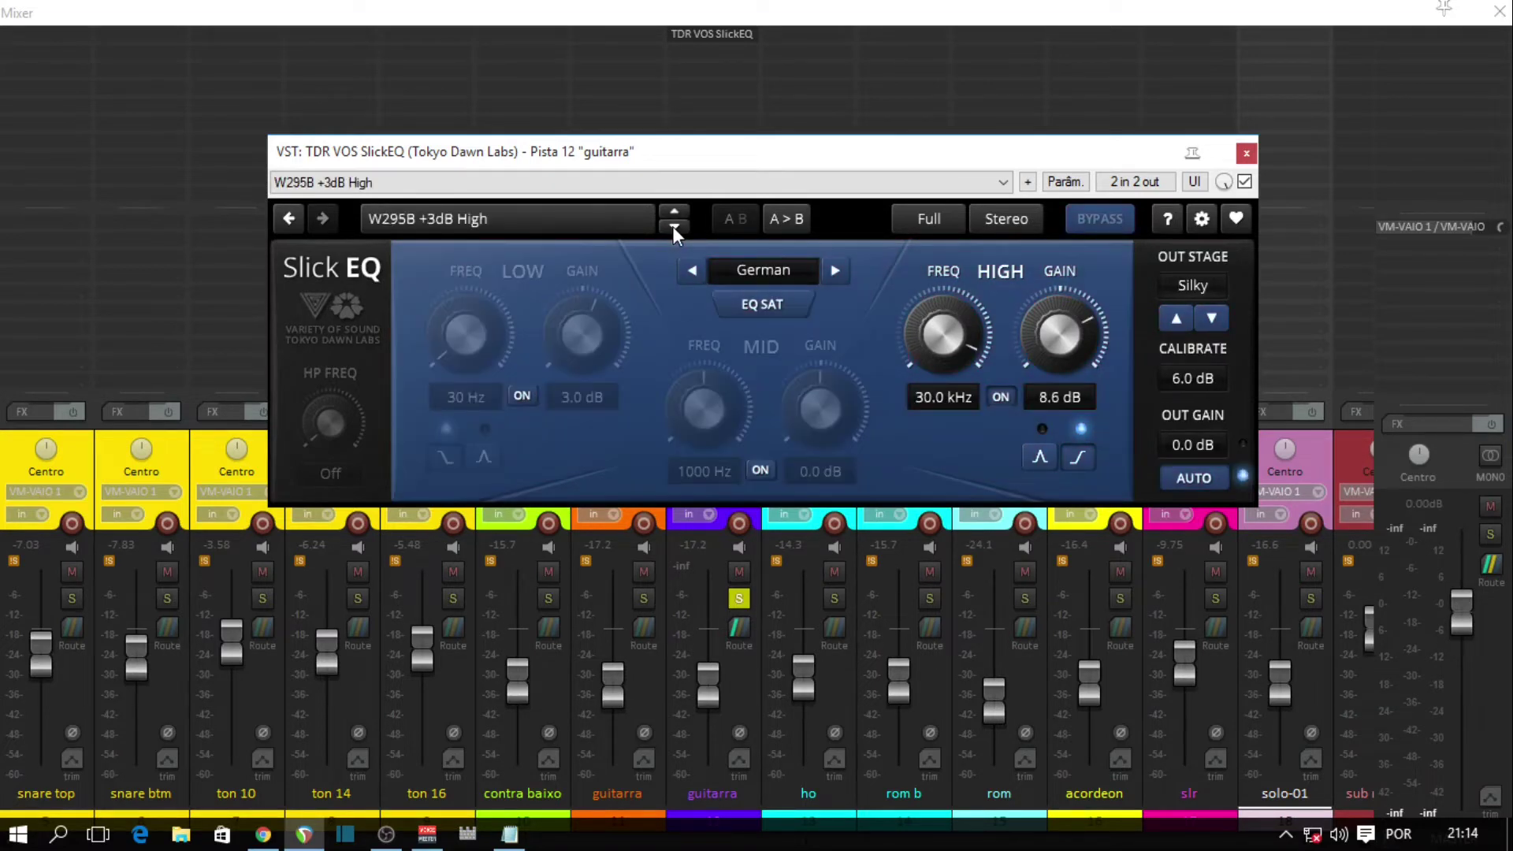
- Set the EQ model to Soviet and copy the settings from state A to state B
click(770, 271)
click(761, 390)
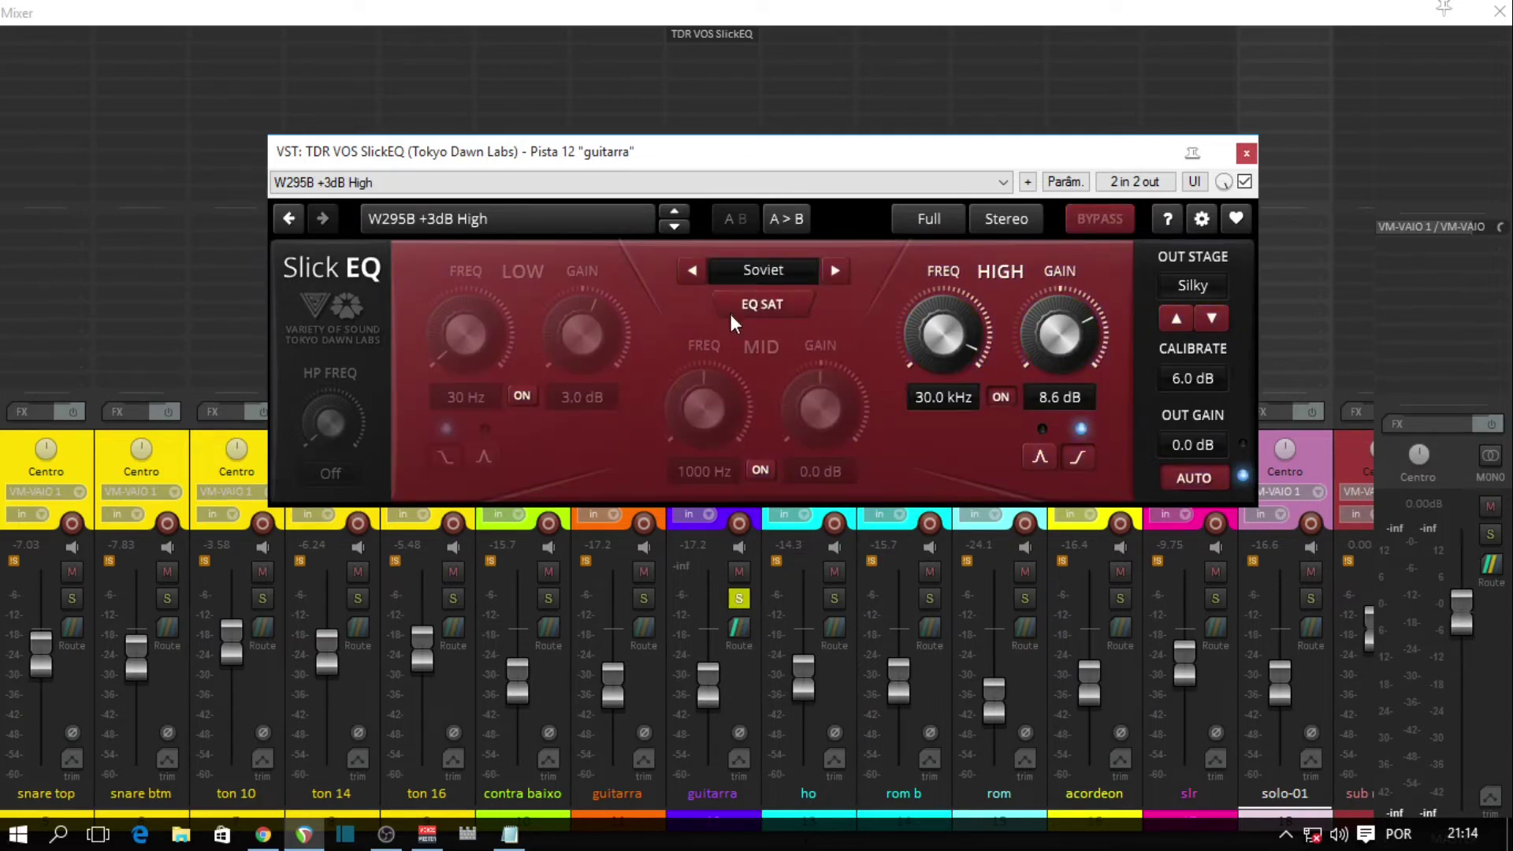
click(773, 218)
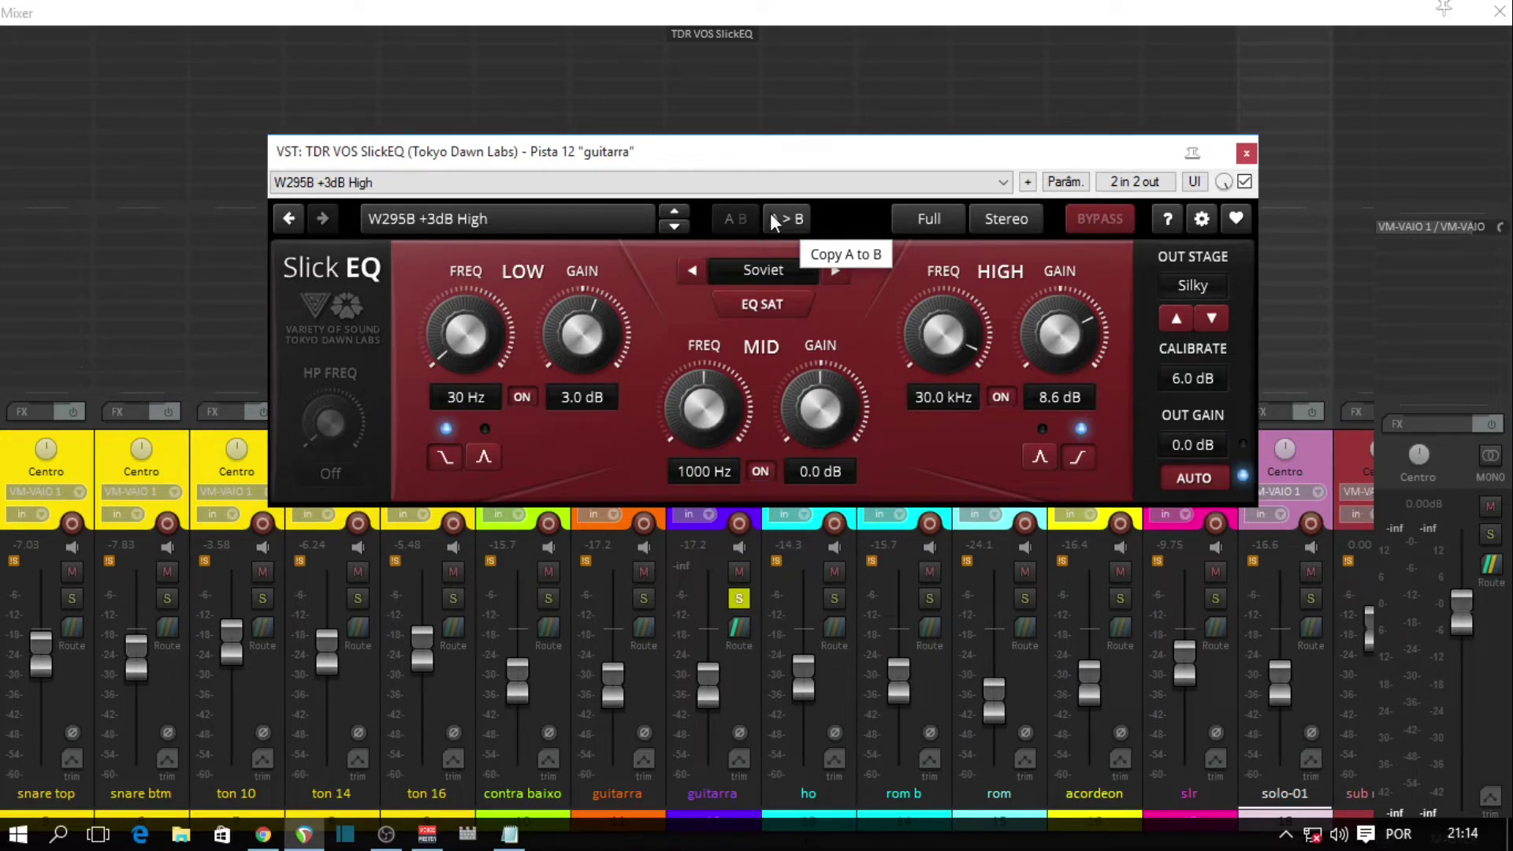
click(773, 215)
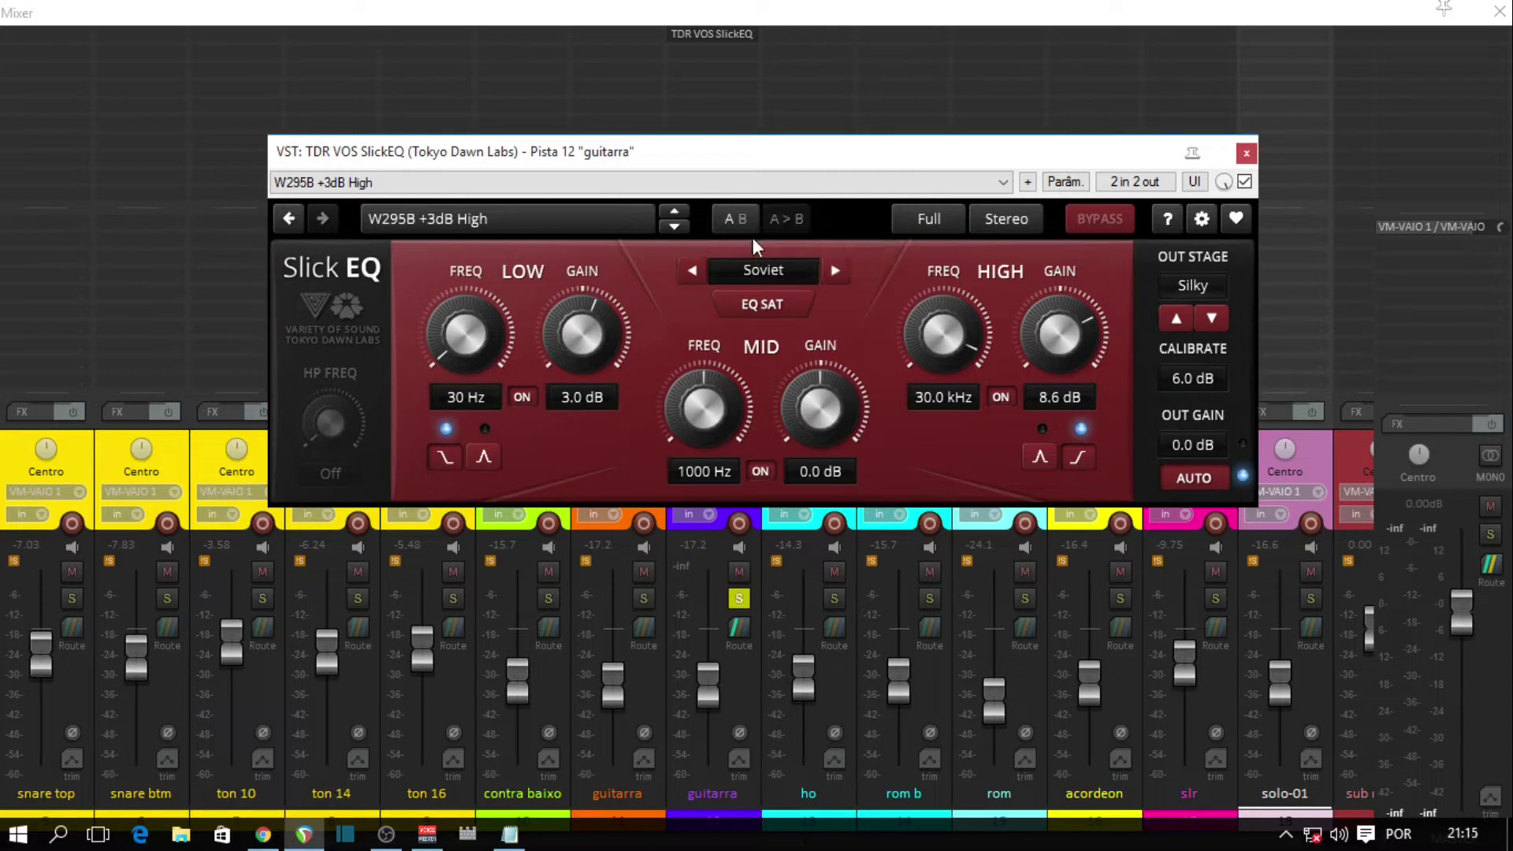
- Examine the processing quality and channel mode options, keeping Full and Stereo
click(930, 220)
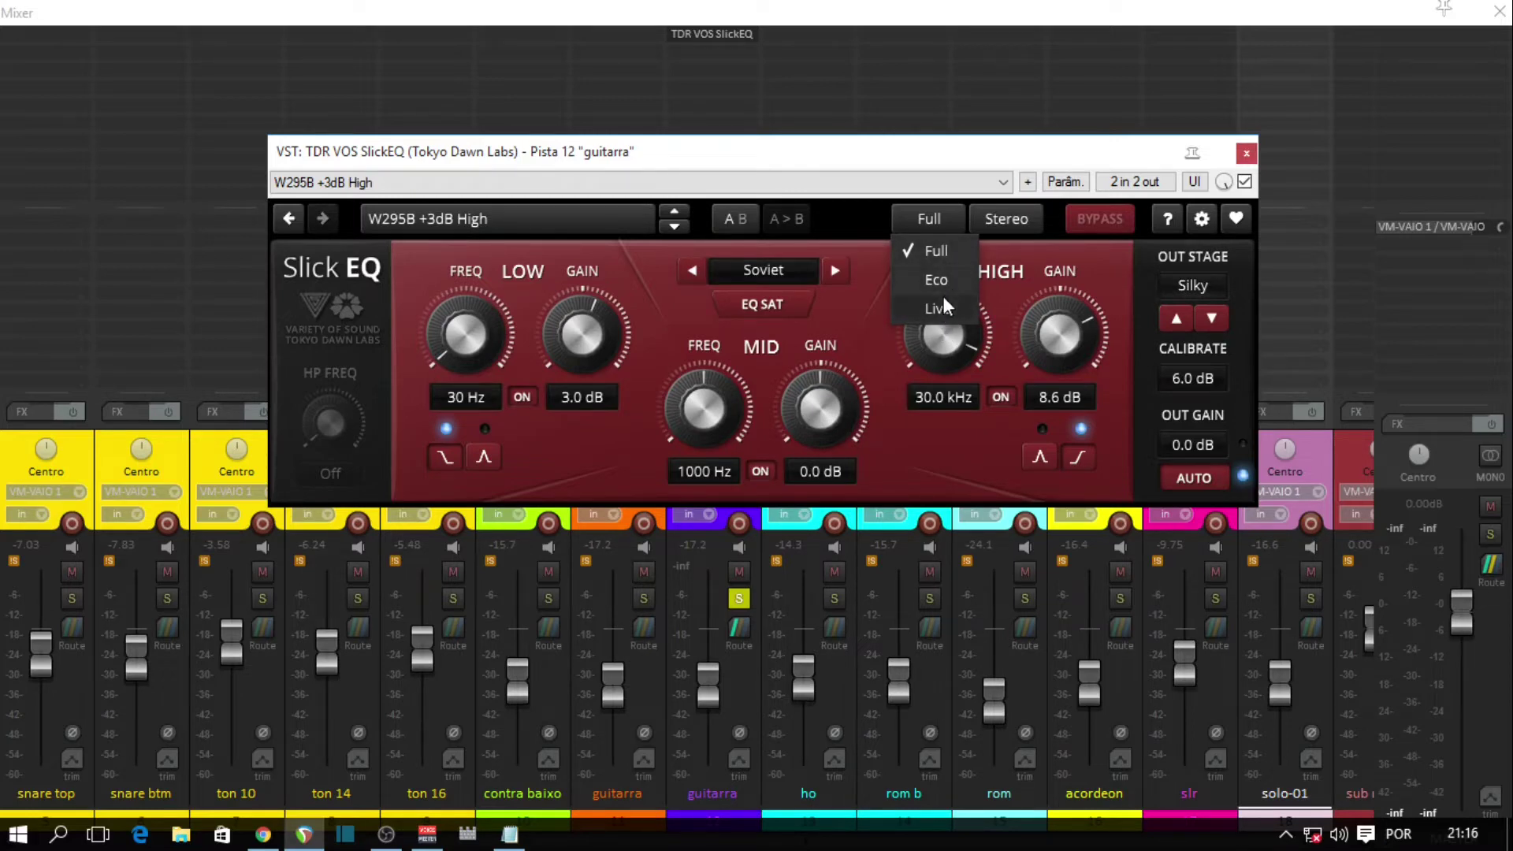
click(938, 251)
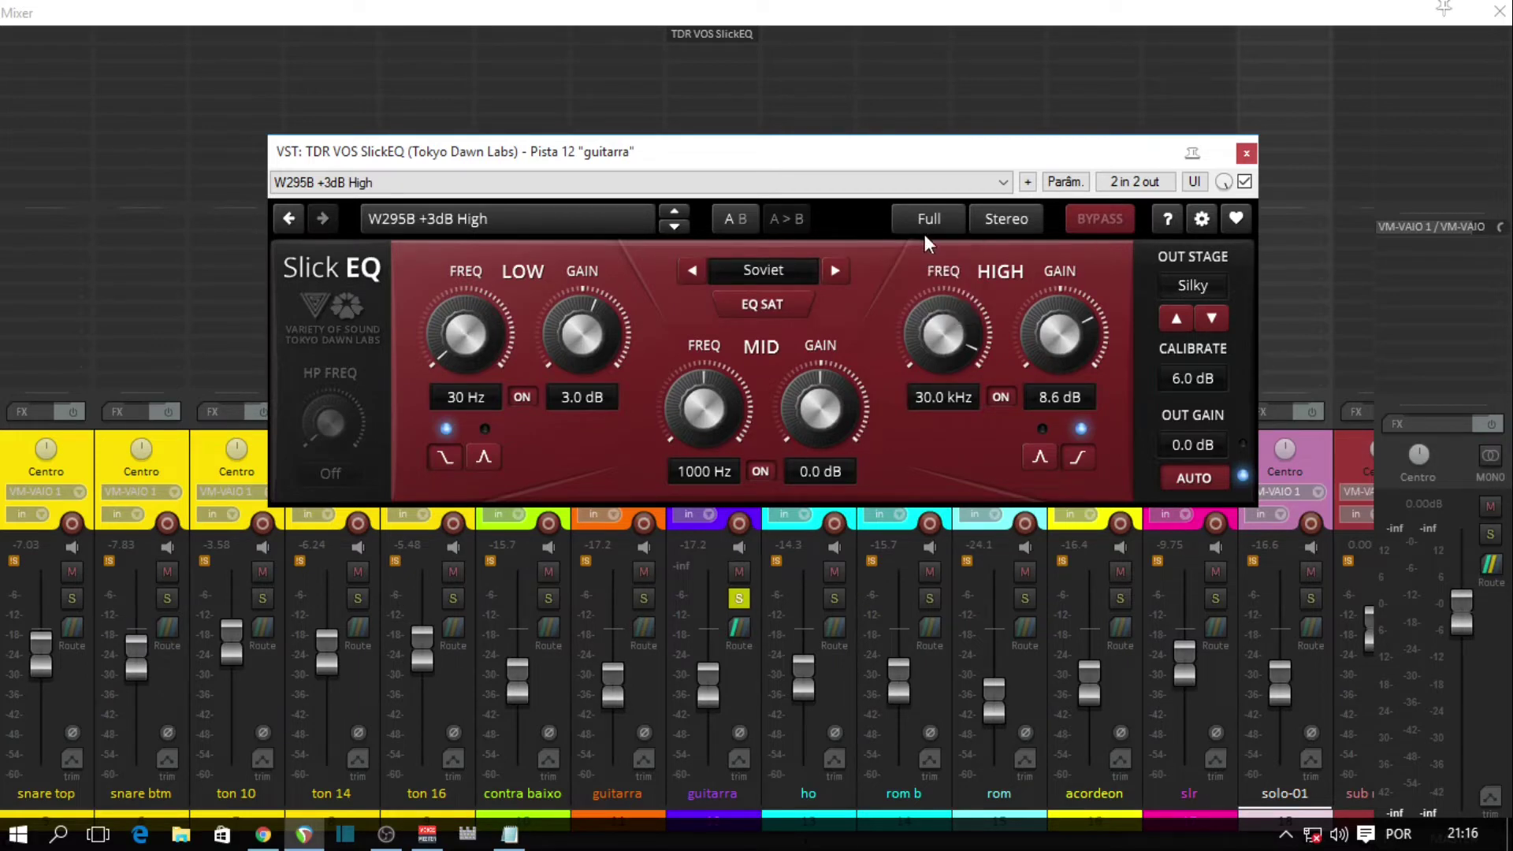
click(1004, 220)
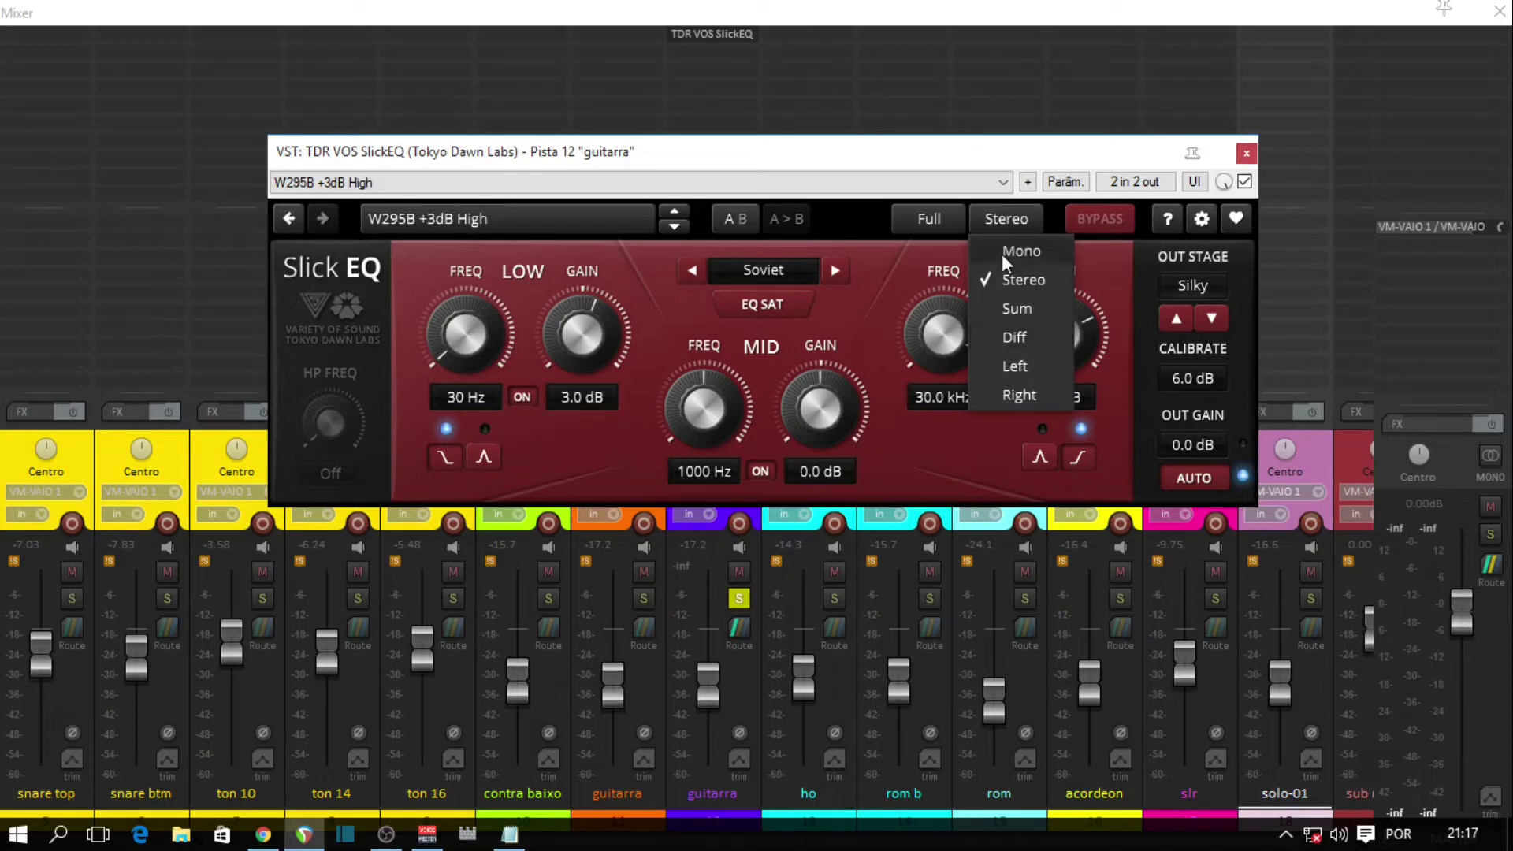
click(1013, 220)
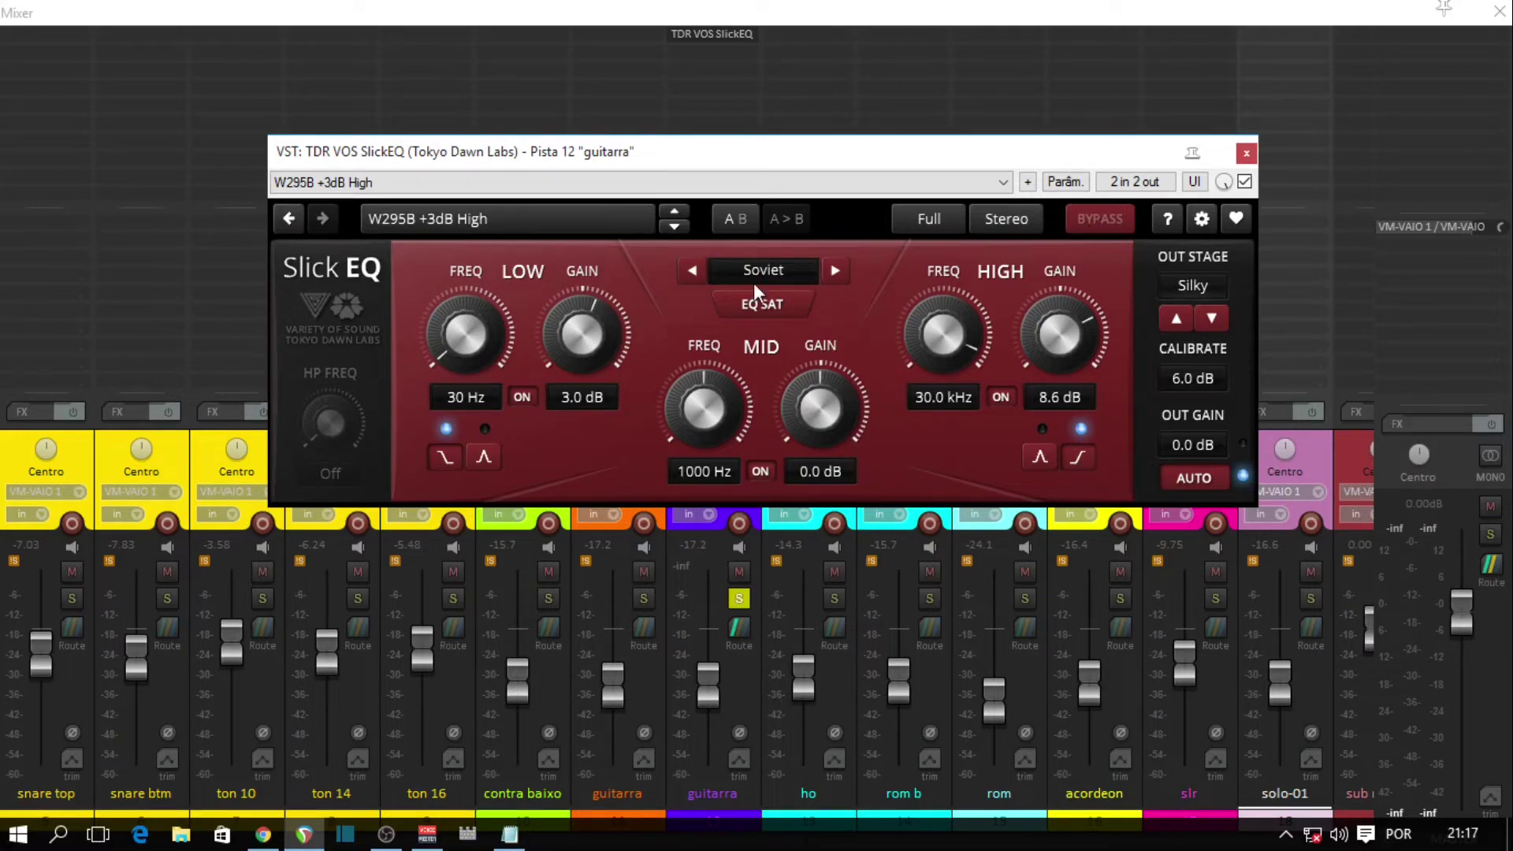
- Bypass the equalizer and re-enable it
click(1099, 219)
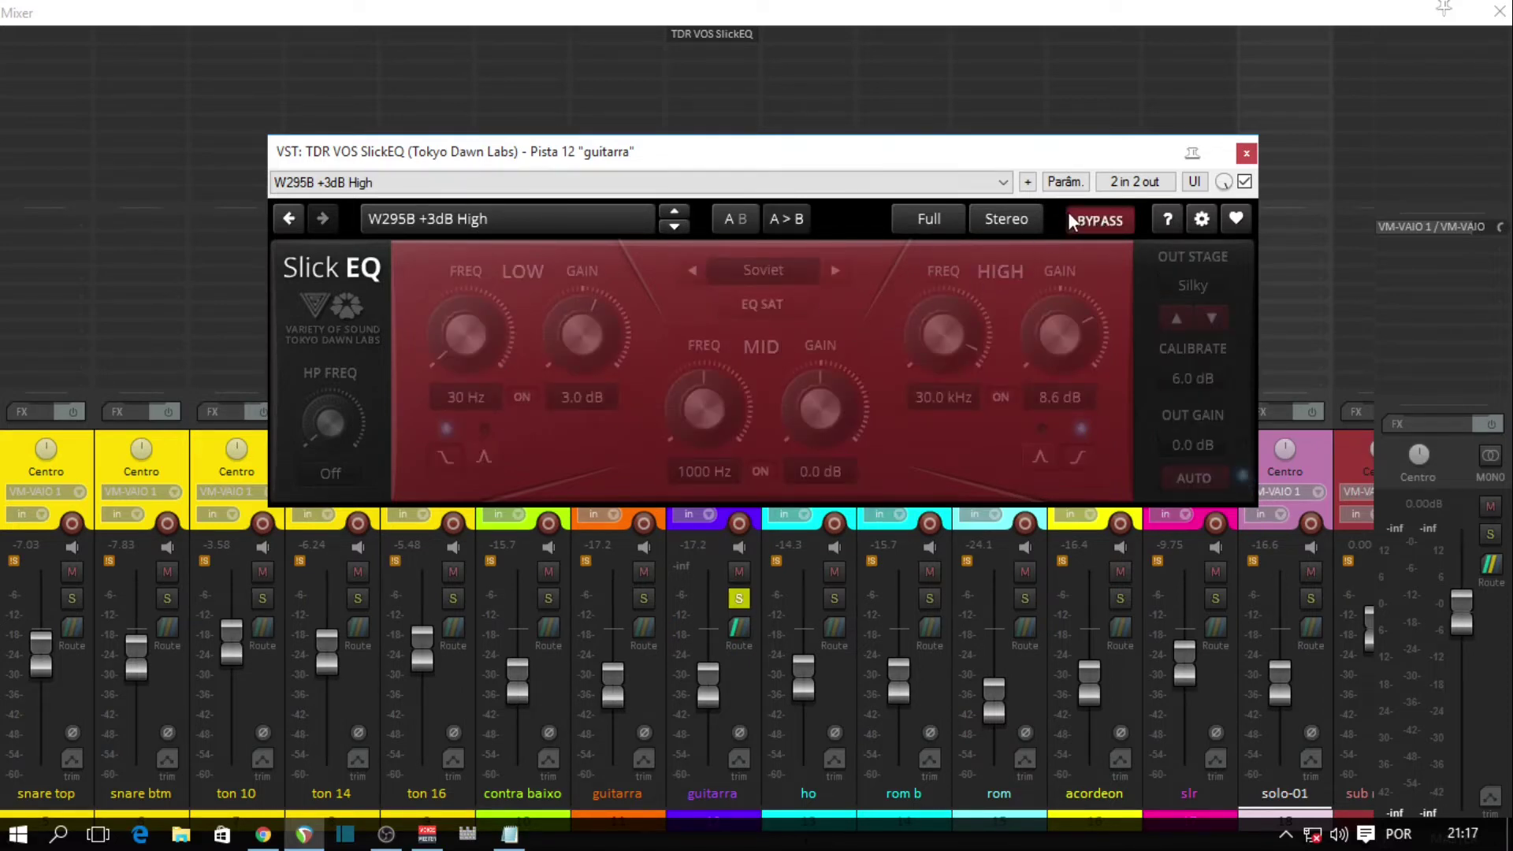
click(1099, 220)
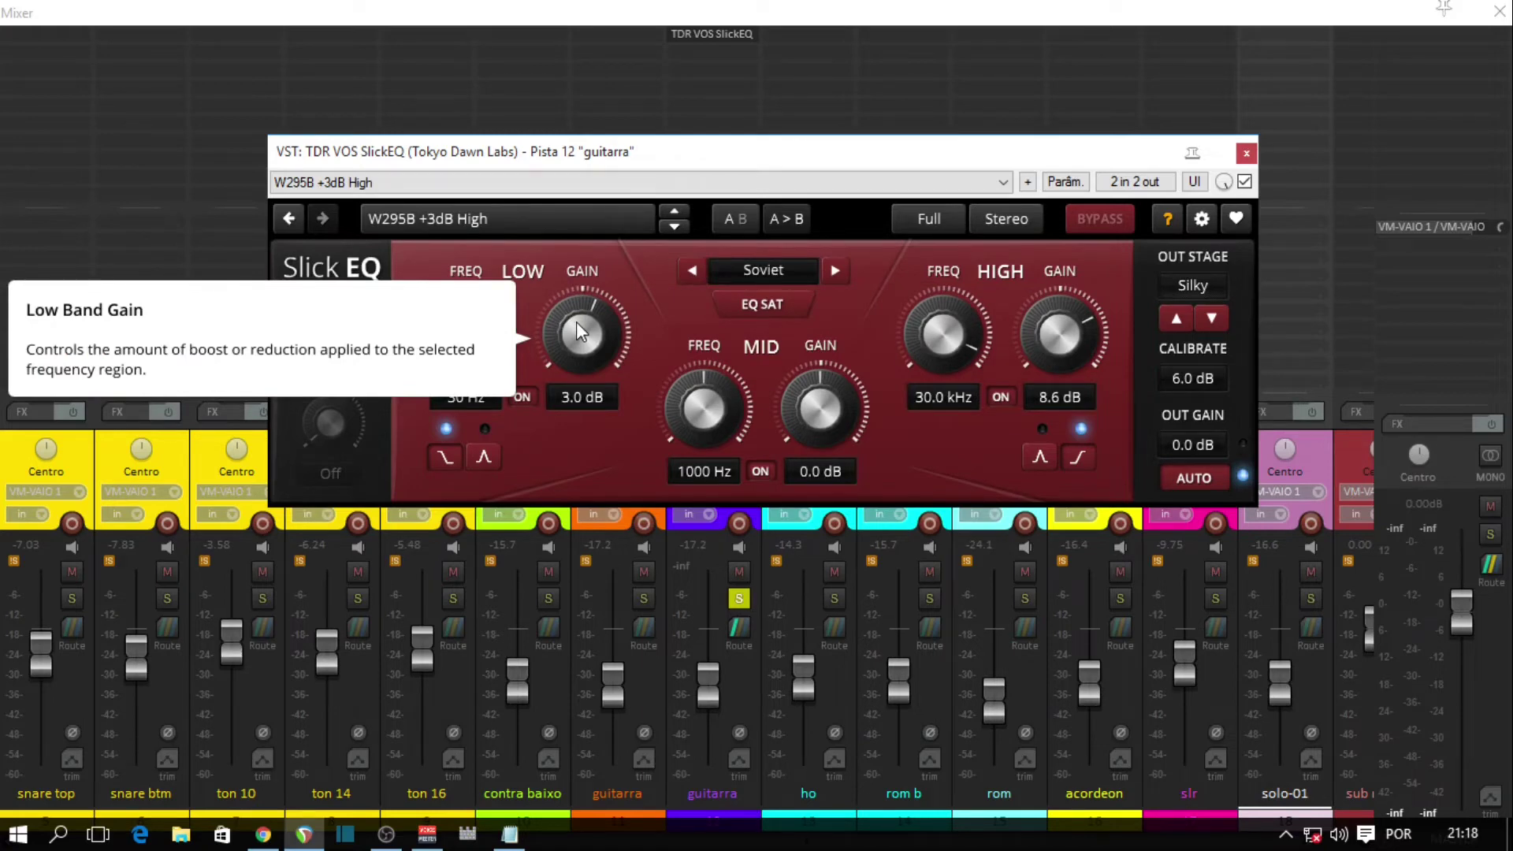
- Turn off the help hints and show the equalizer in the guitar track's FX chain window
click(1166, 215)
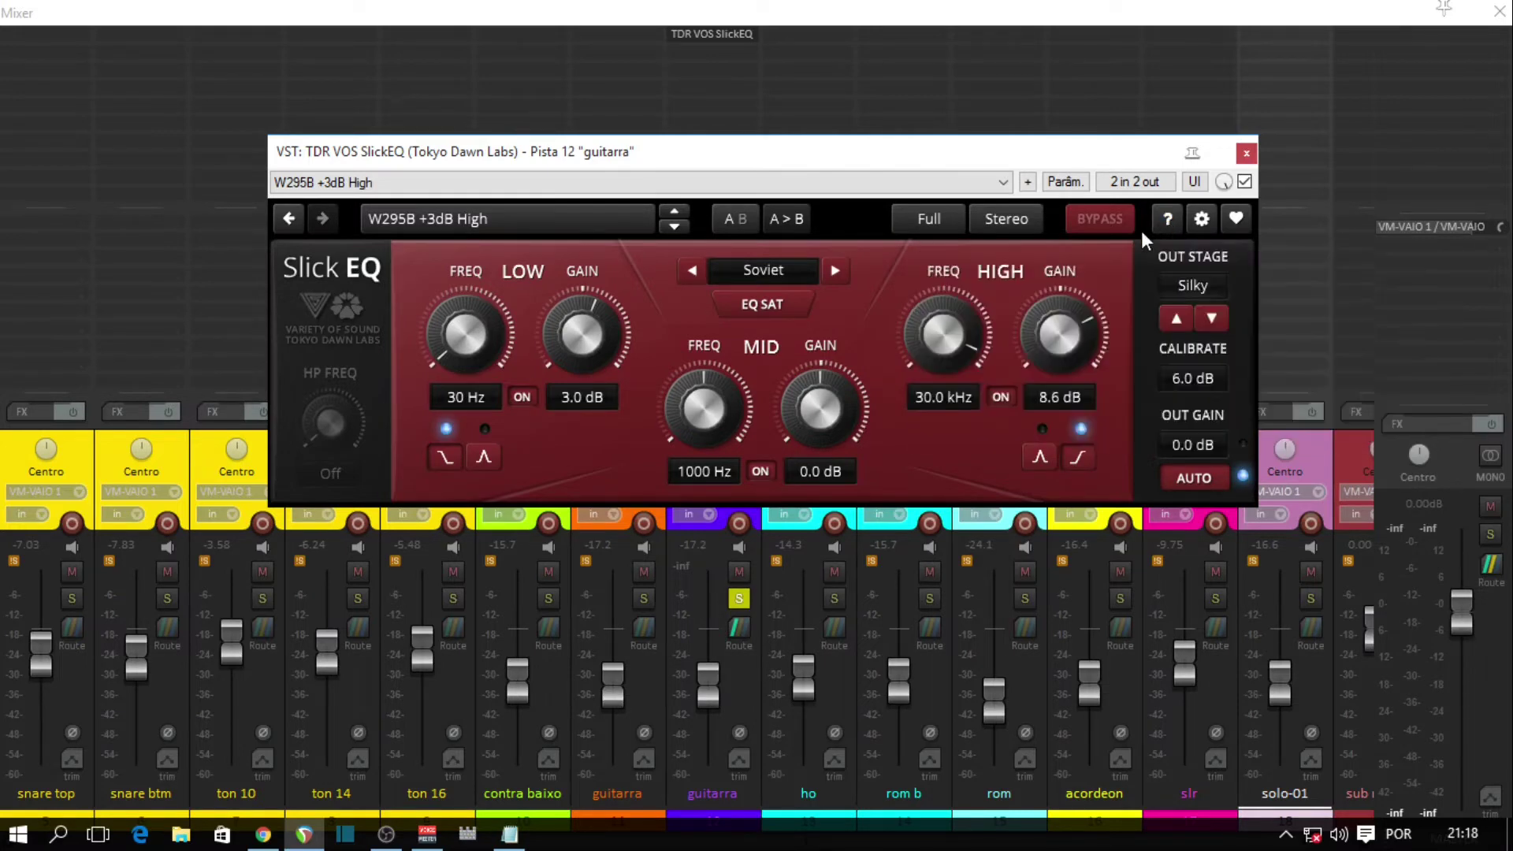
key(shift+f)
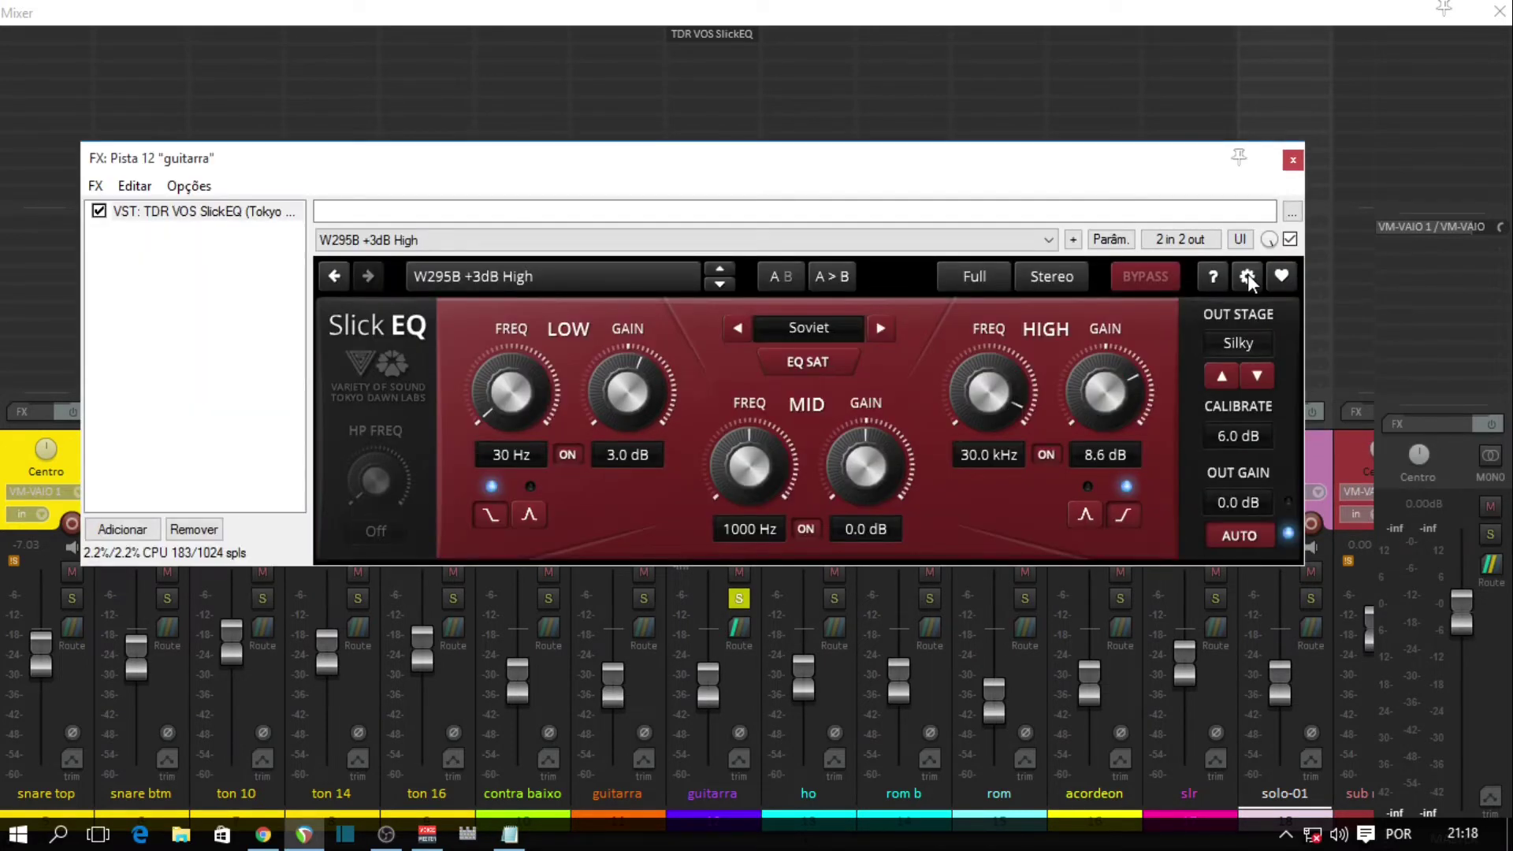
- Set the plugin's user interface scale to 100% in the graphics settings
click(1247, 276)
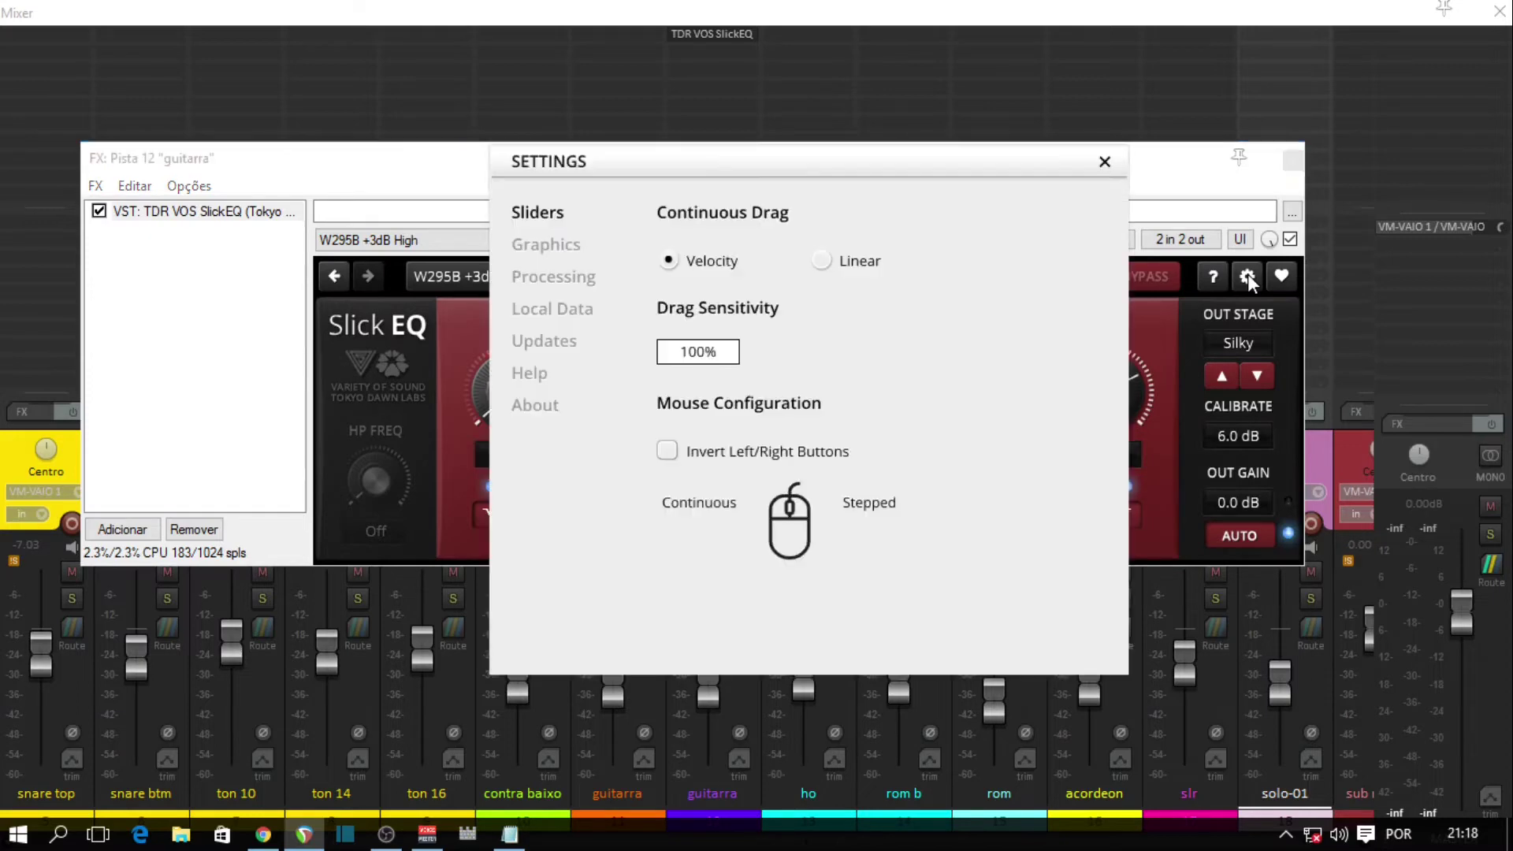
click(534, 249)
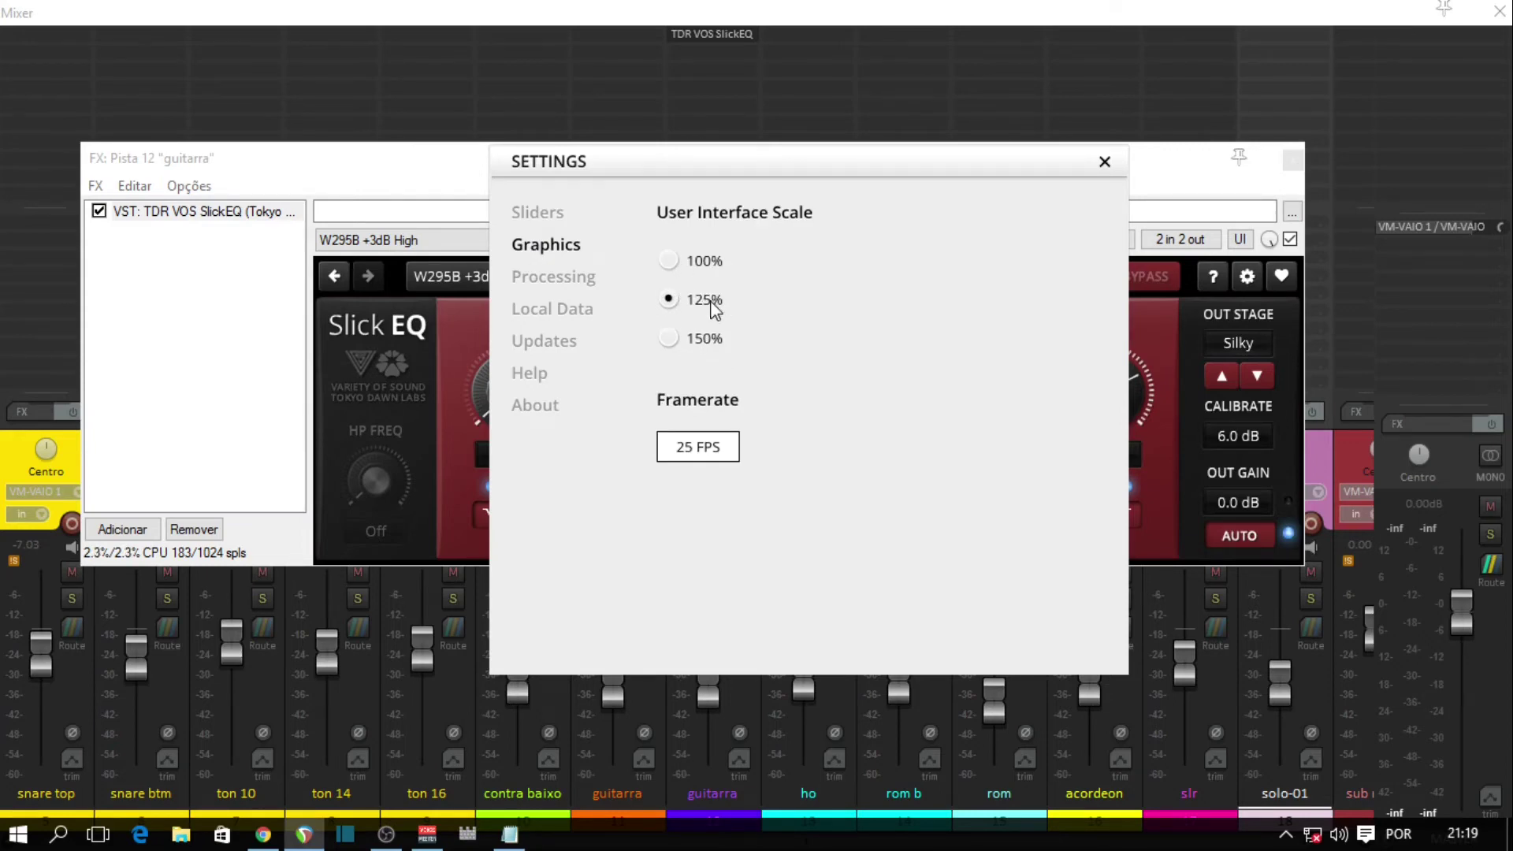
click(669, 261)
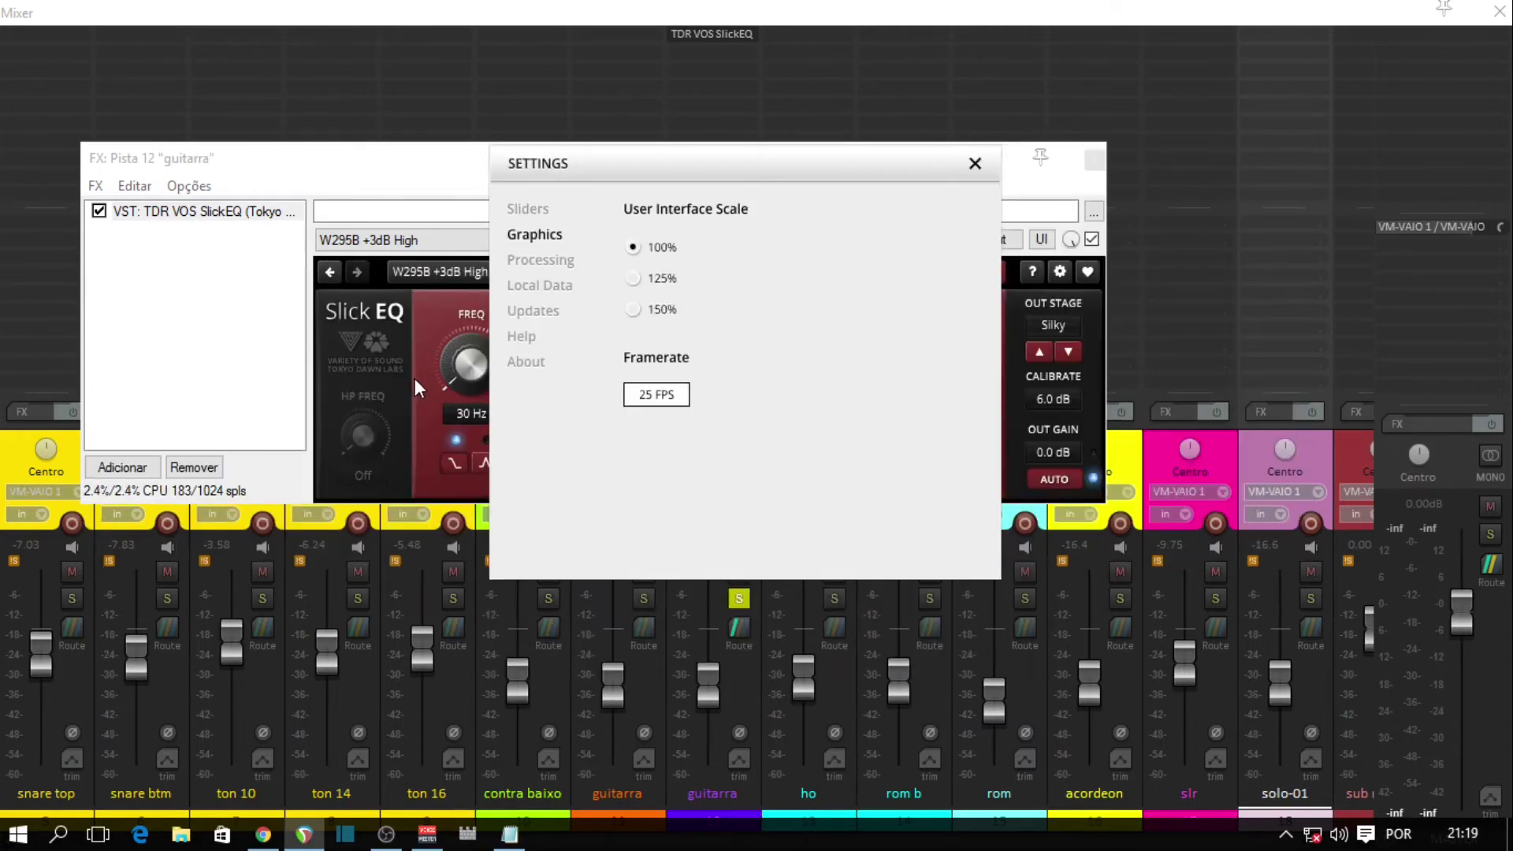
click(975, 164)
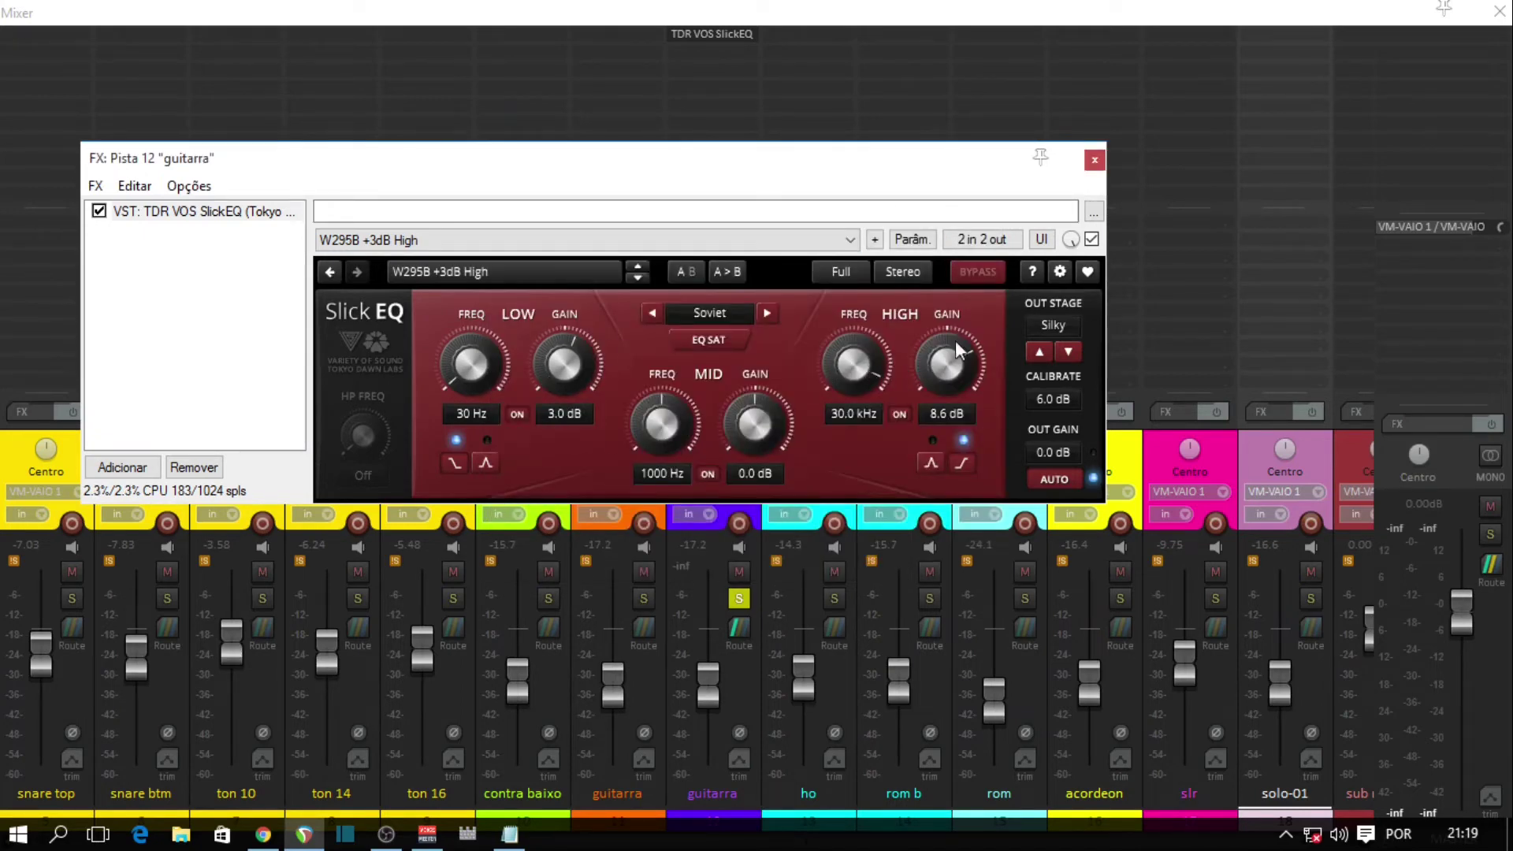
- Return the plugin's user interface scale to 125% and review the graphics settings again
click(1058, 273)
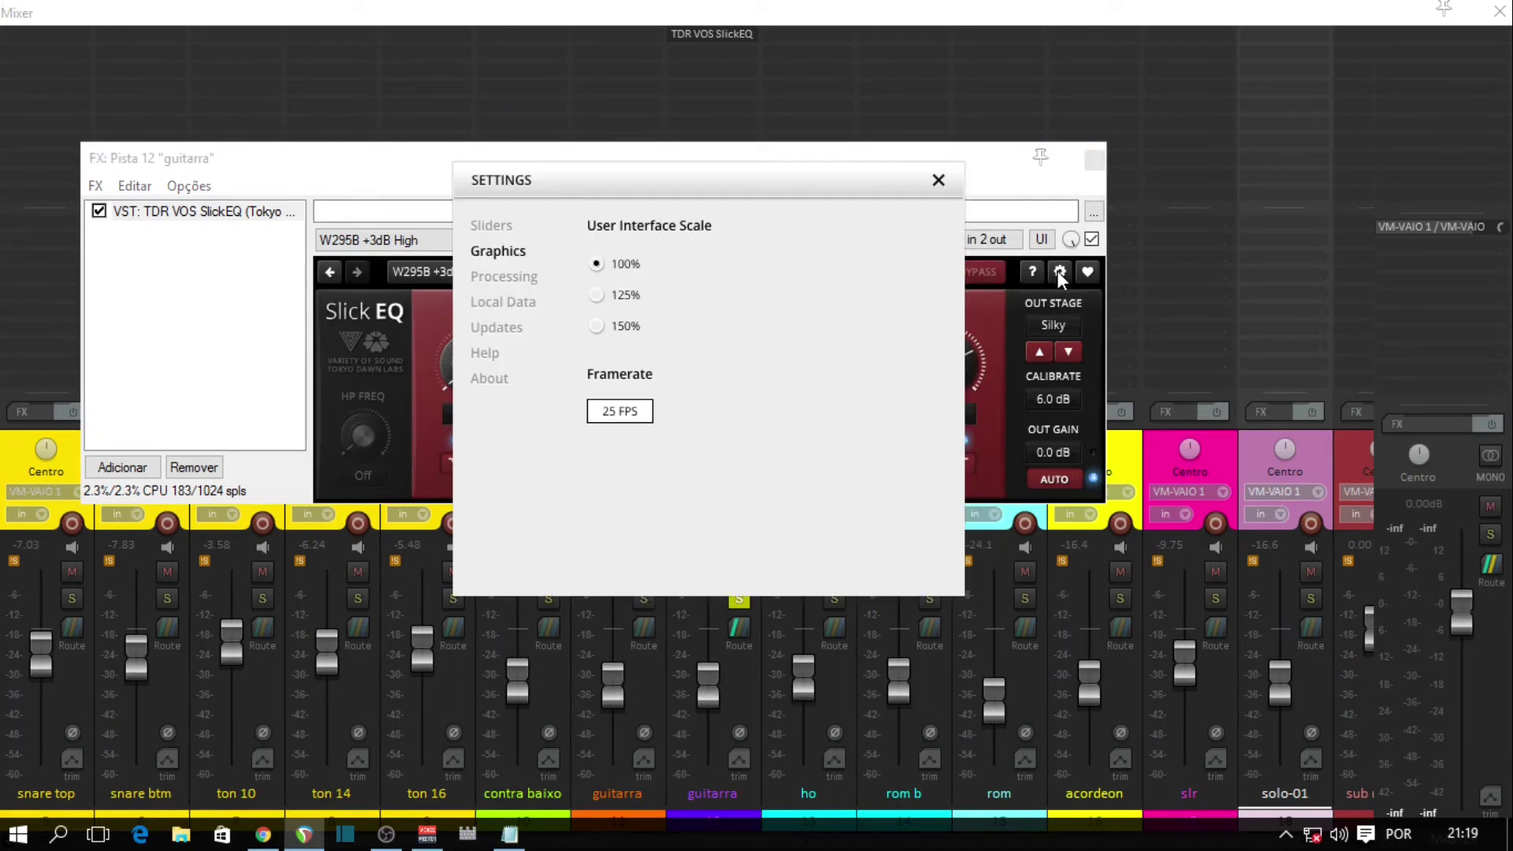
click(599, 297)
click(1056, 189)
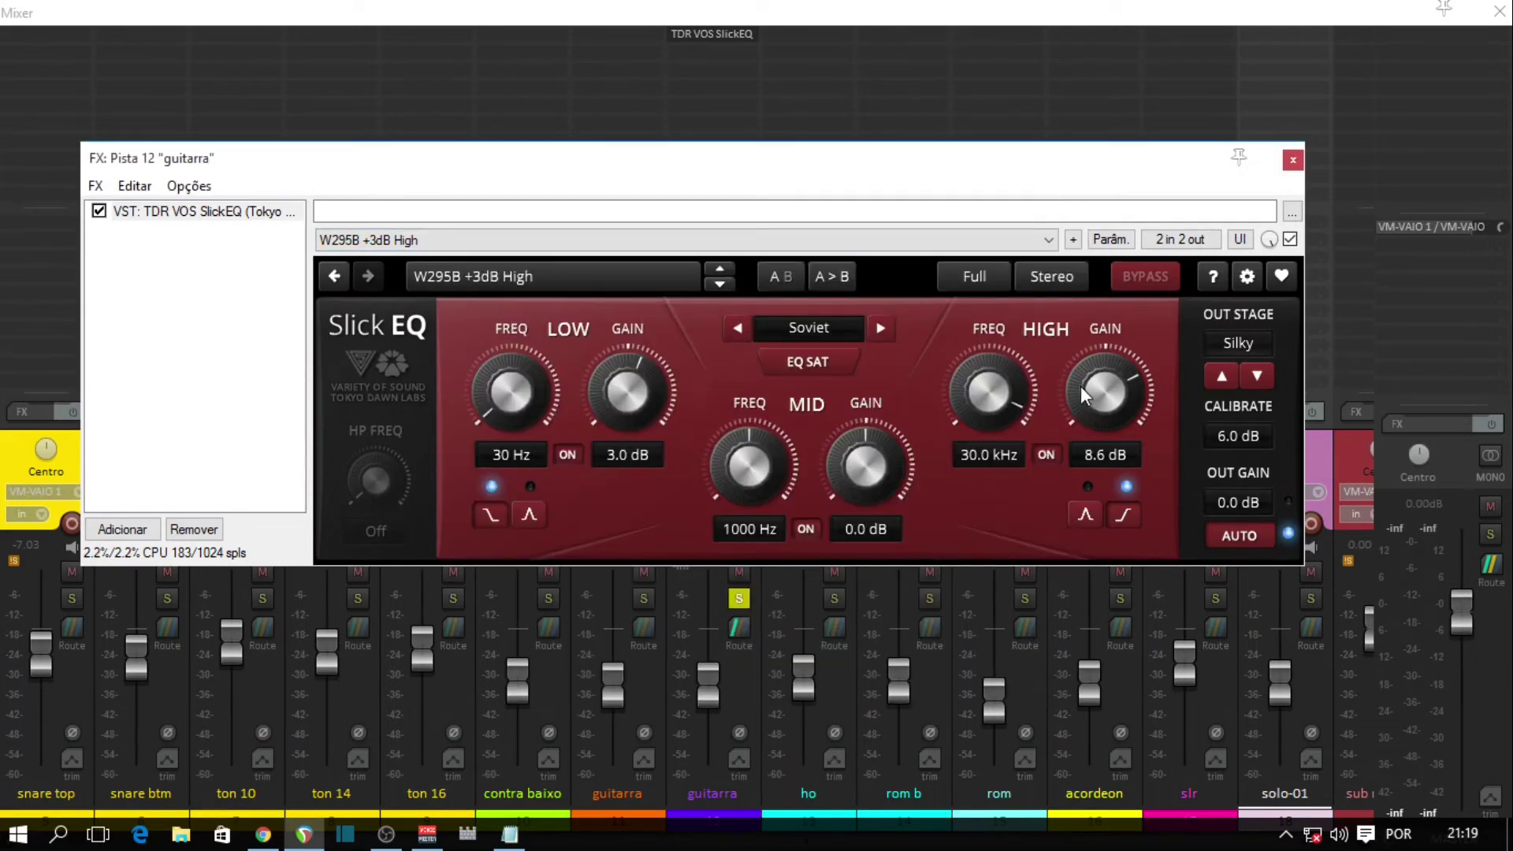
click(1213, 282)
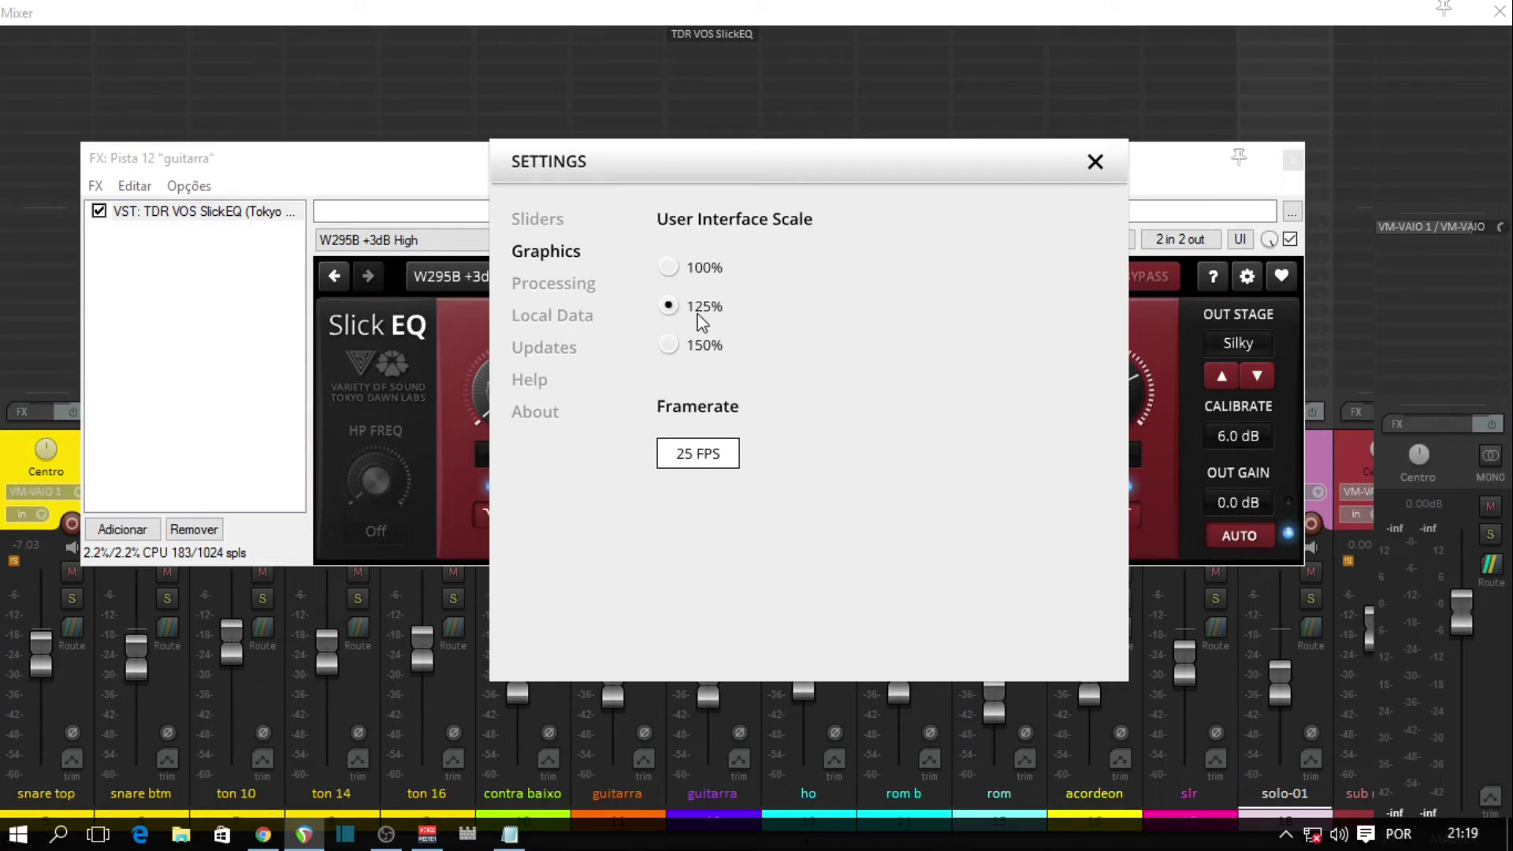
click(1095, 162)
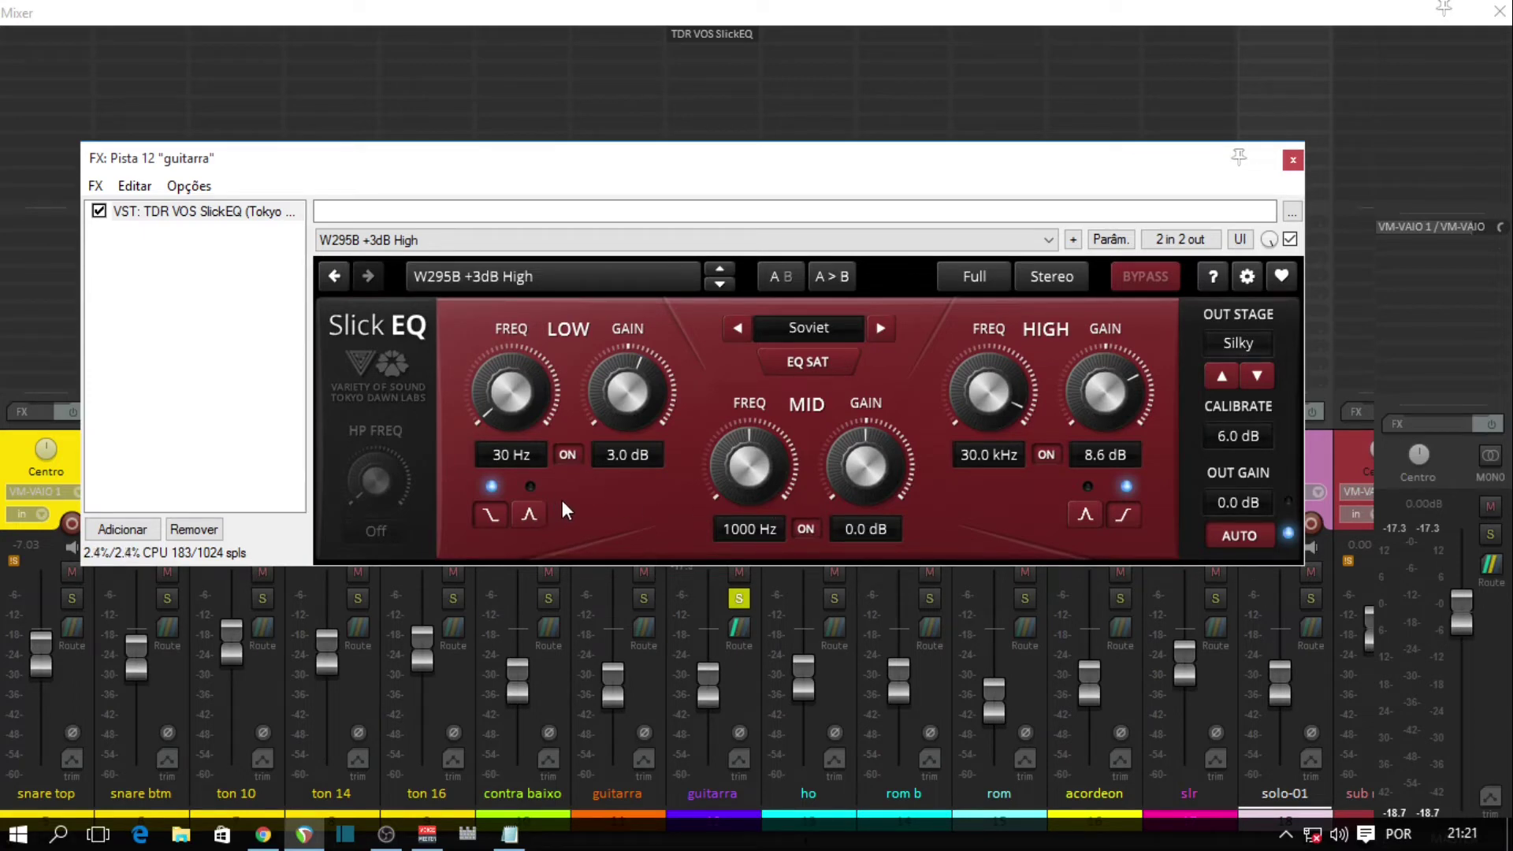
- Start playback and sweep the low band frequency, settling on 118 Hz
key(space)
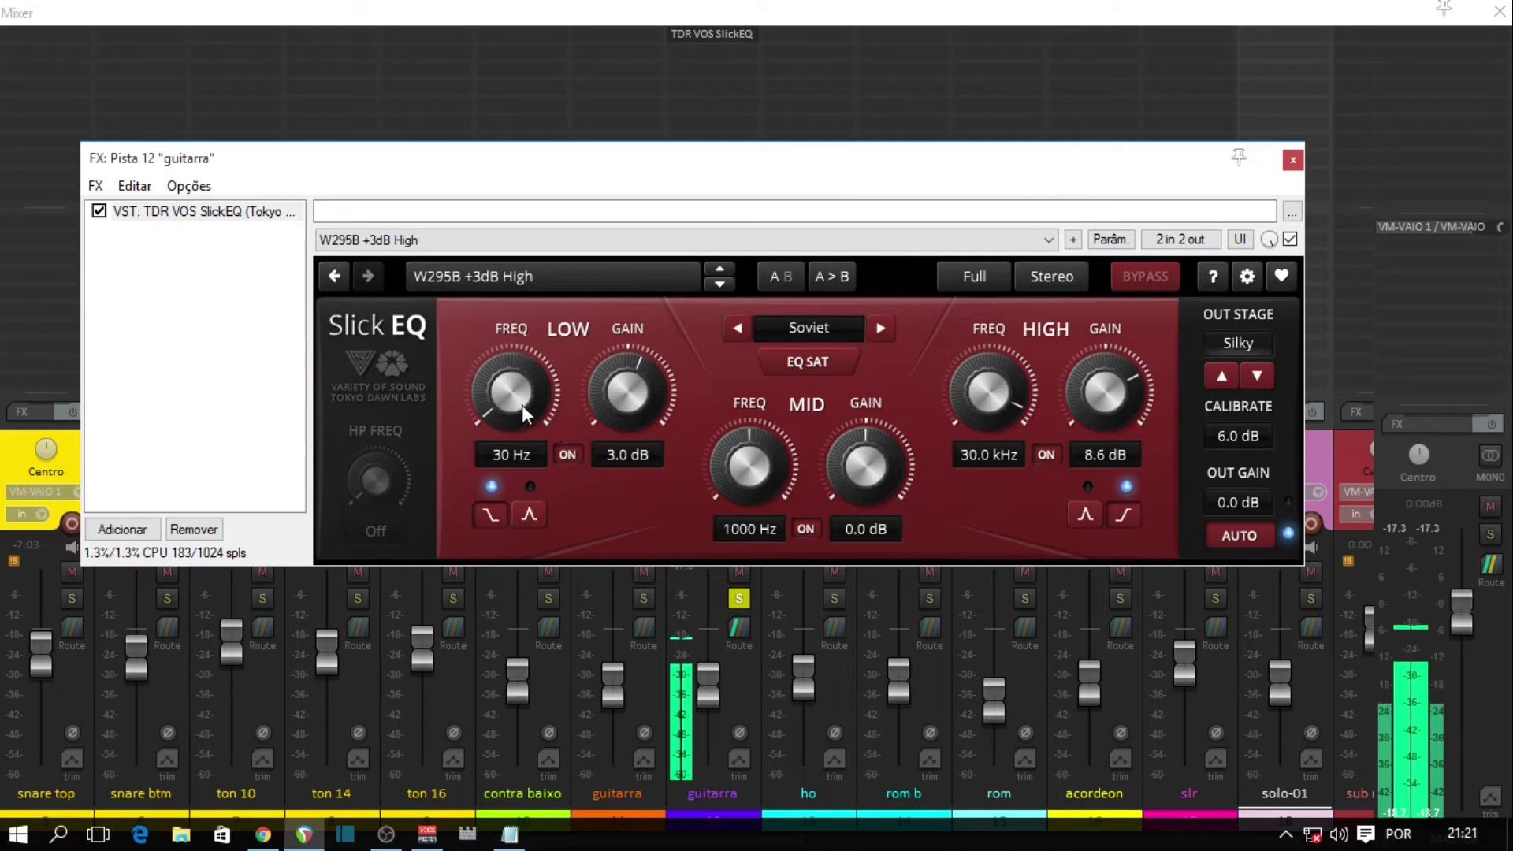
drag(499, 399, 490, 389)
scroll(491, 389, up, 3)
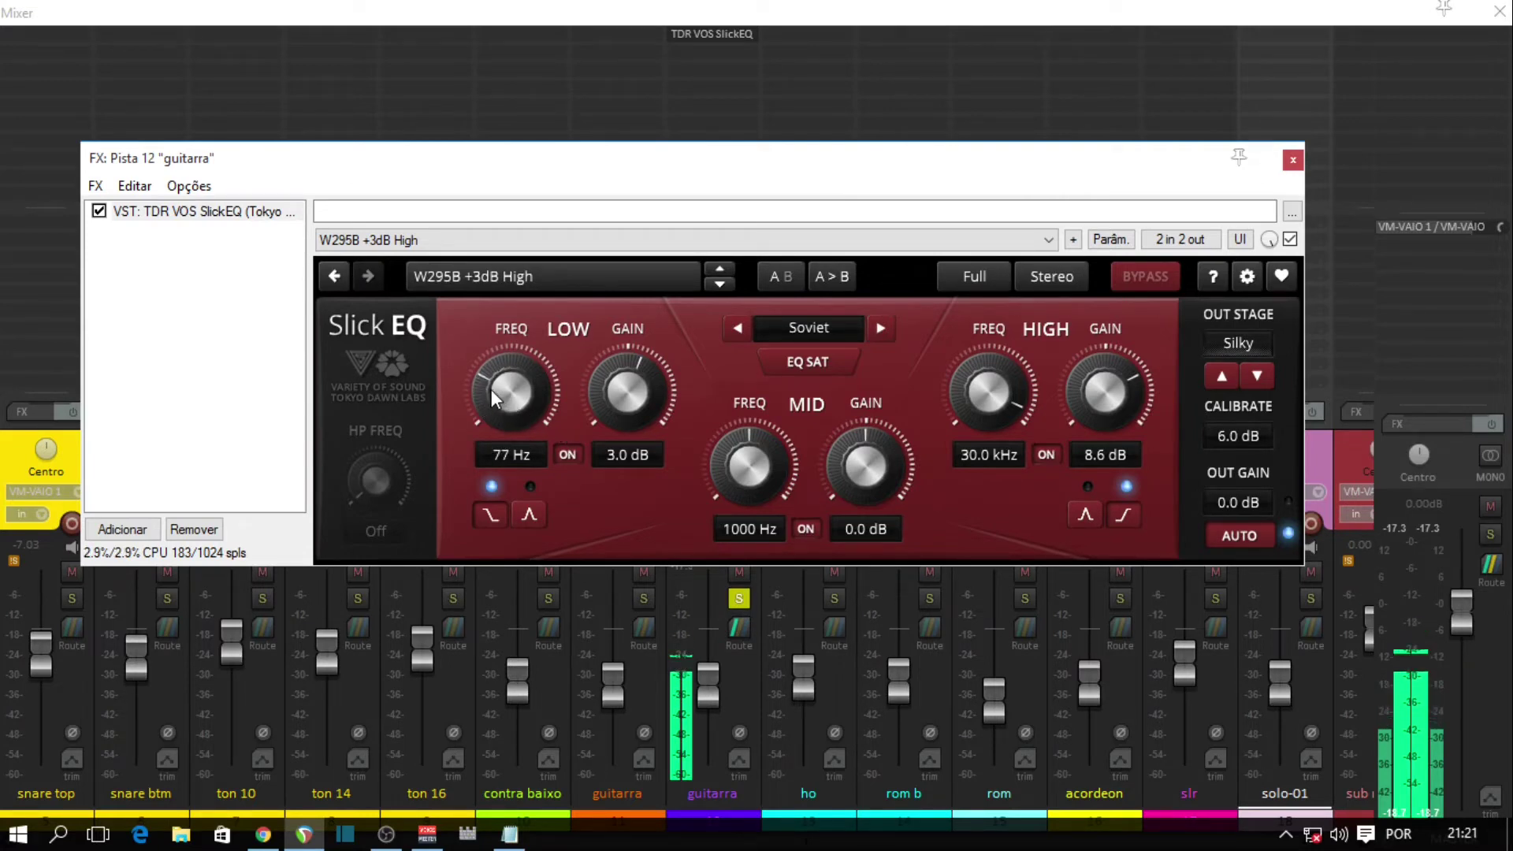
scroll(492, 389, up, 1)
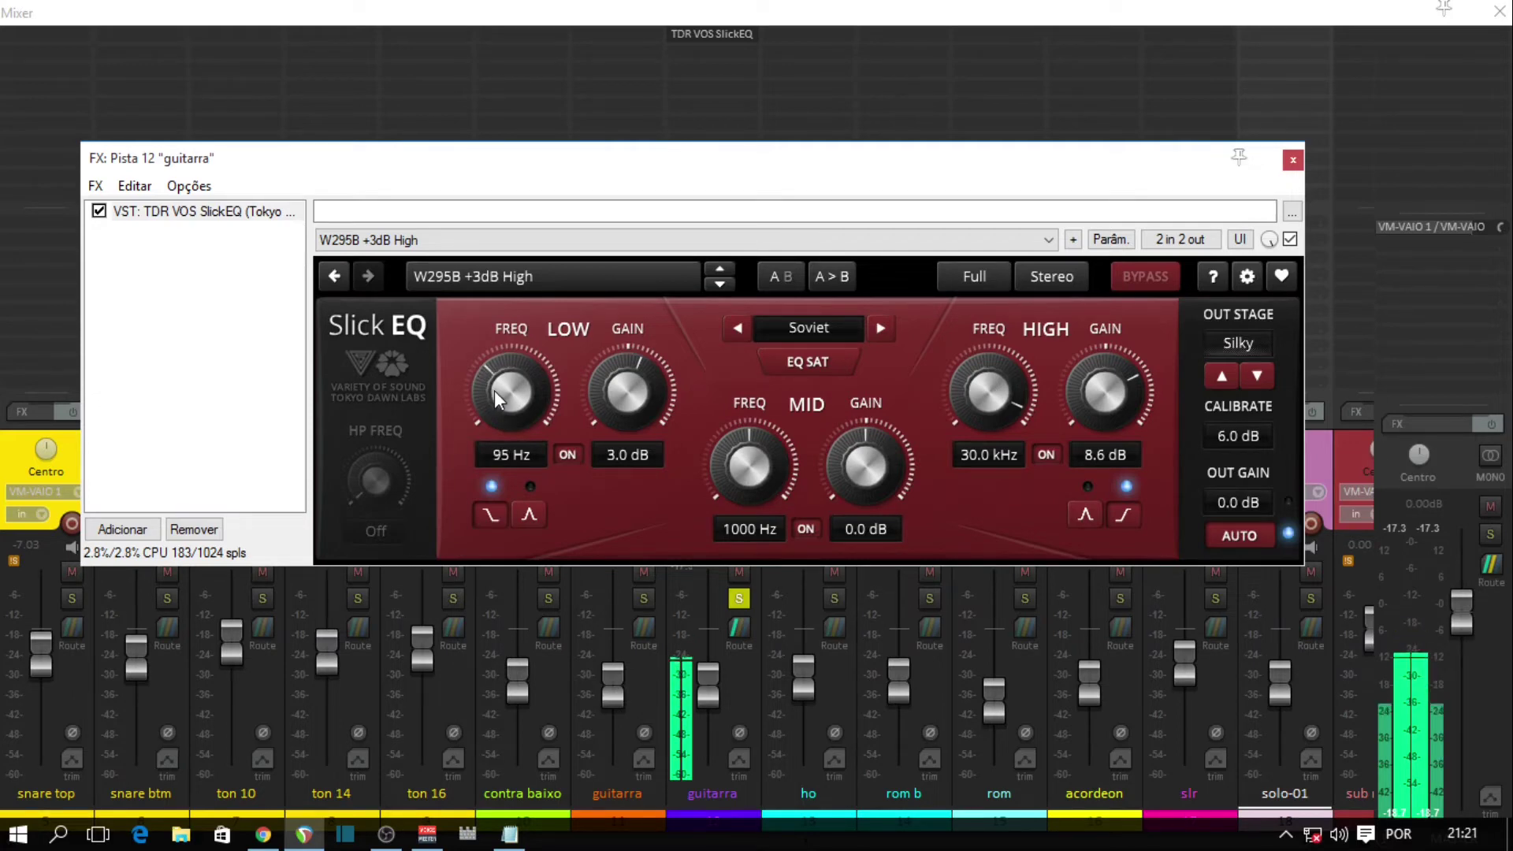
scroll(494, 390, down, 1)
scroll(500, 390, up, 3)
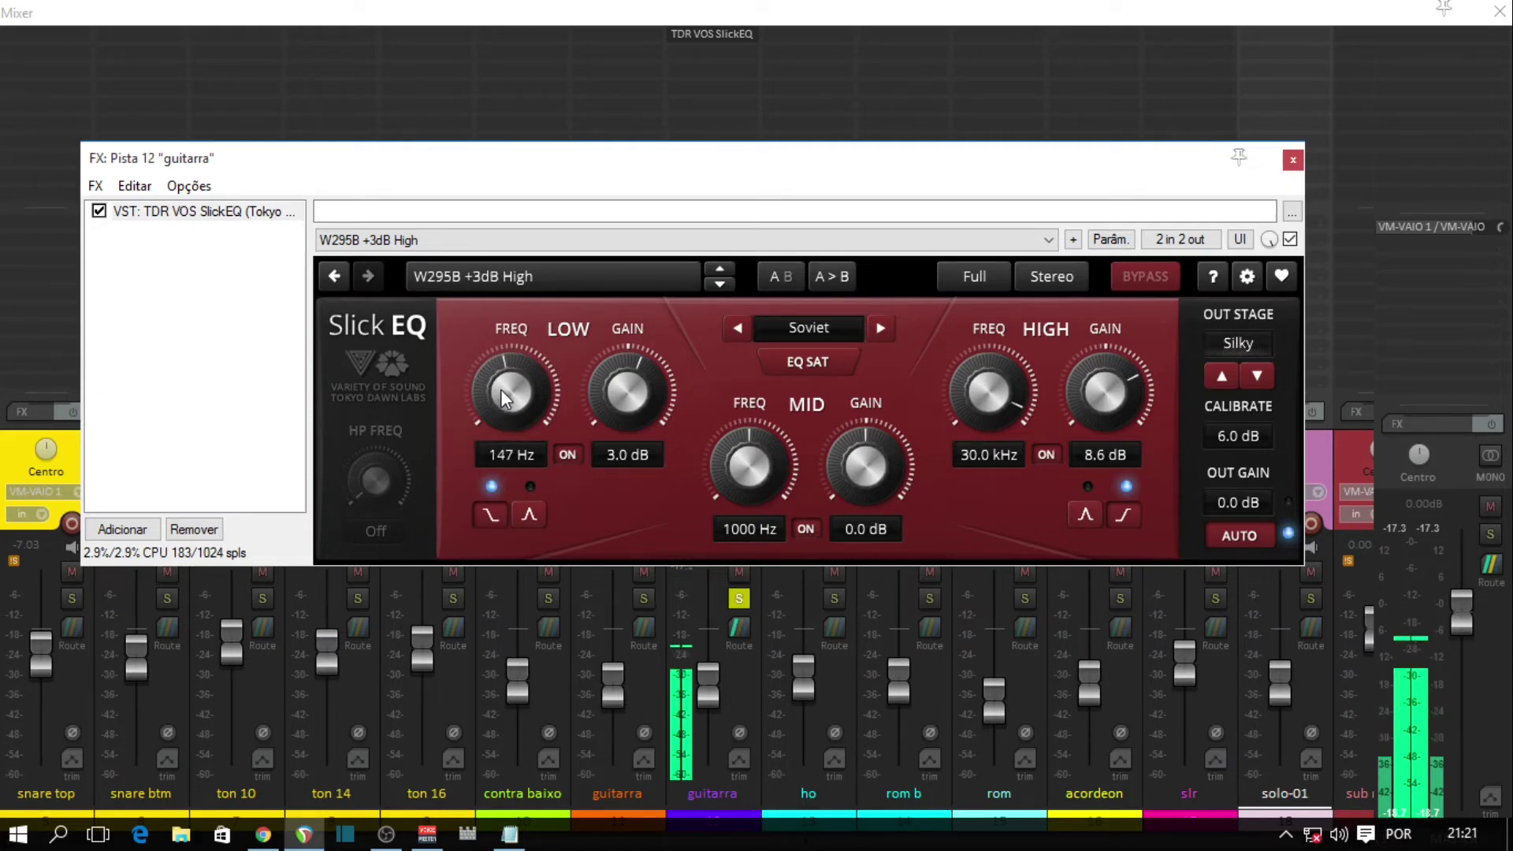
scroll(500, 390, down, 1)
- Sweep the low band gain up to 18.0 dB and back down, settling on -16.1 dB
scroll(606, 396, up, 7)
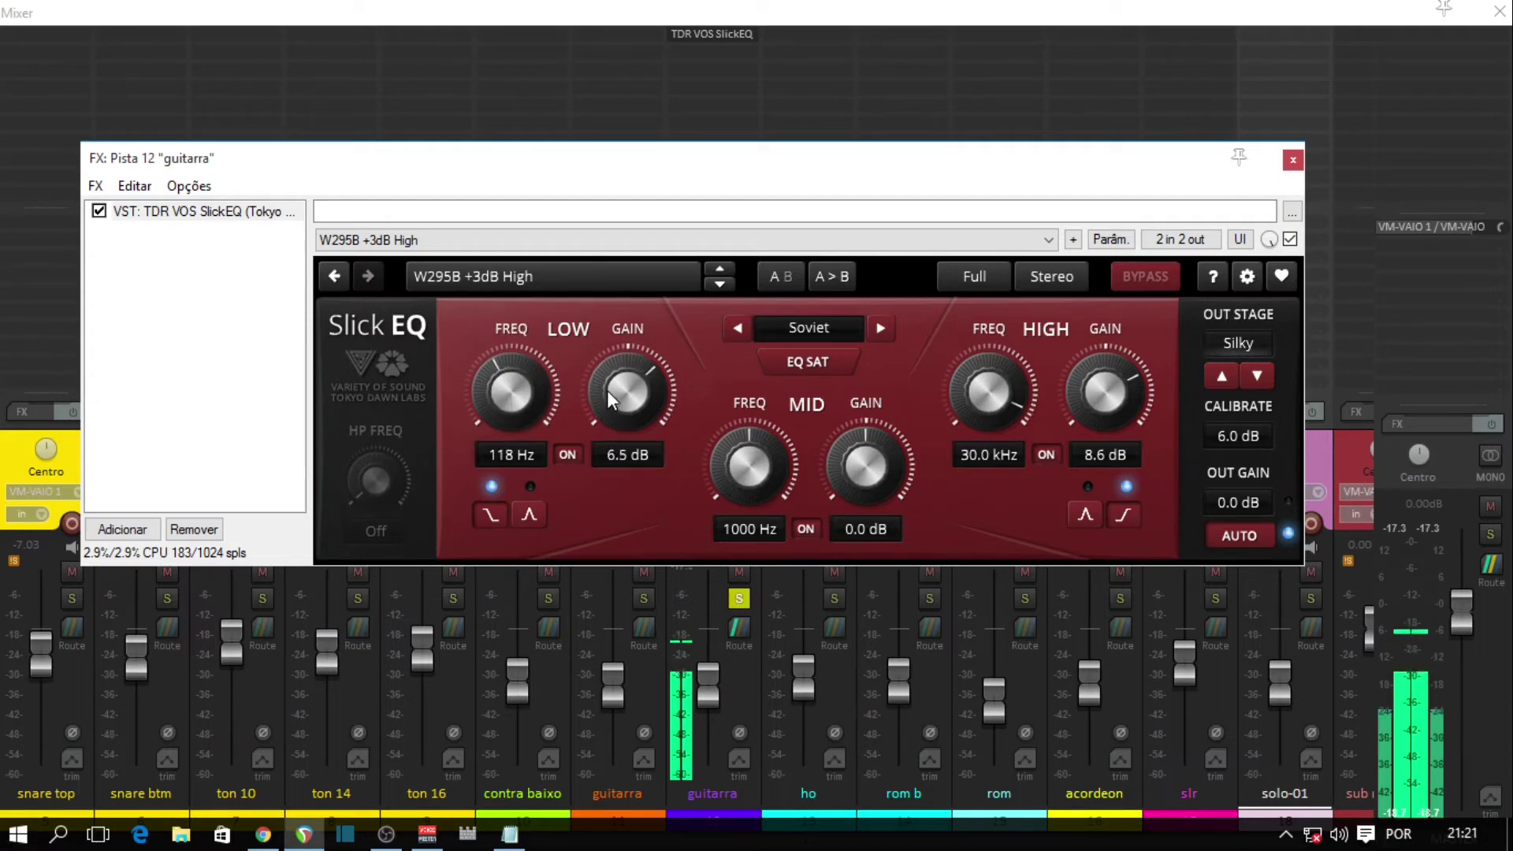
scroll(606, 389, up, 8)
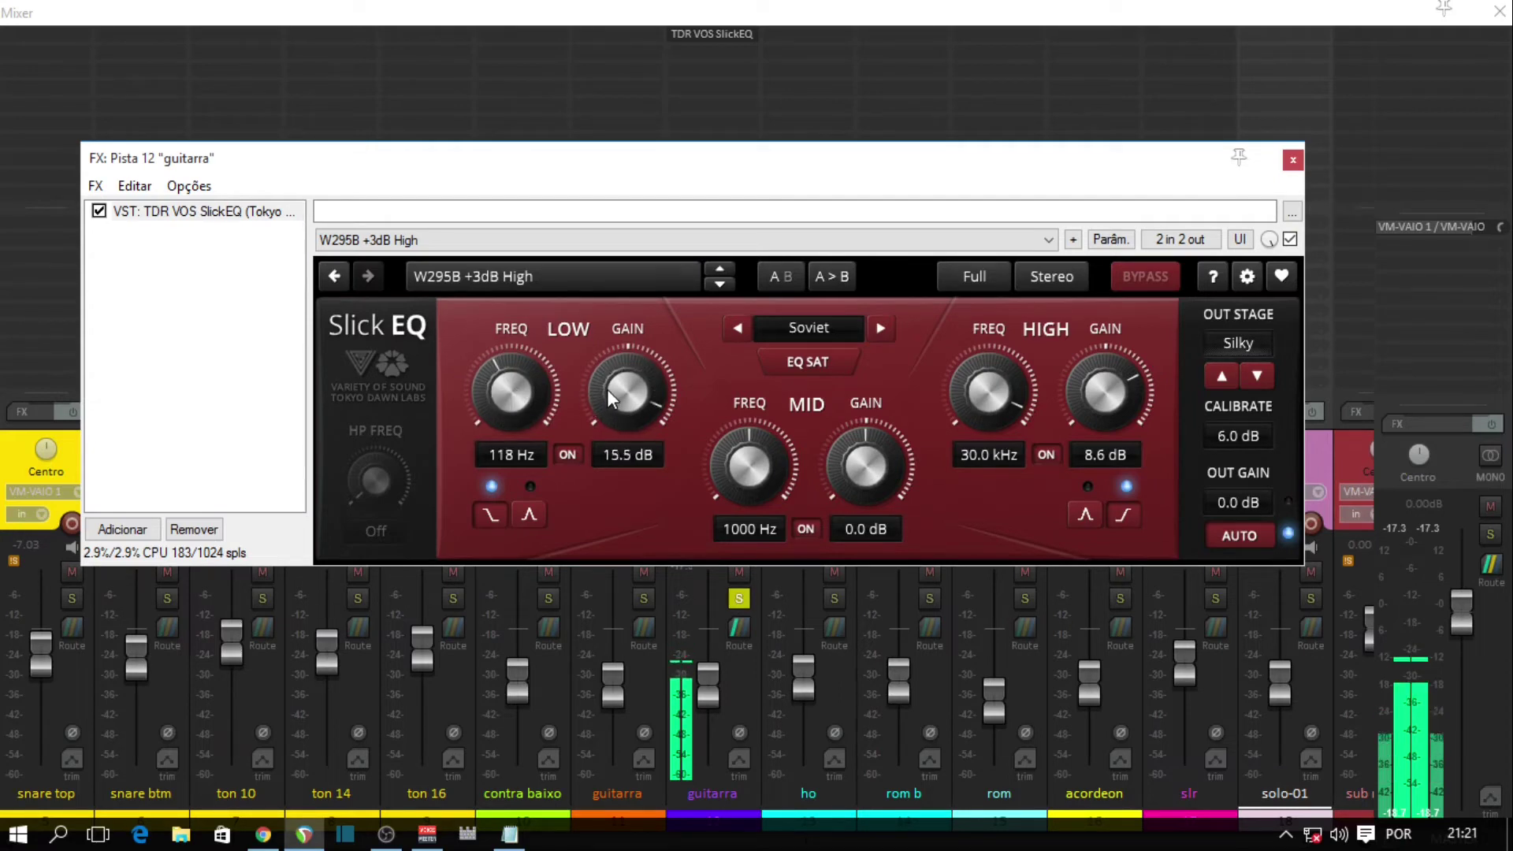
scroll(607, 389, up, 1)
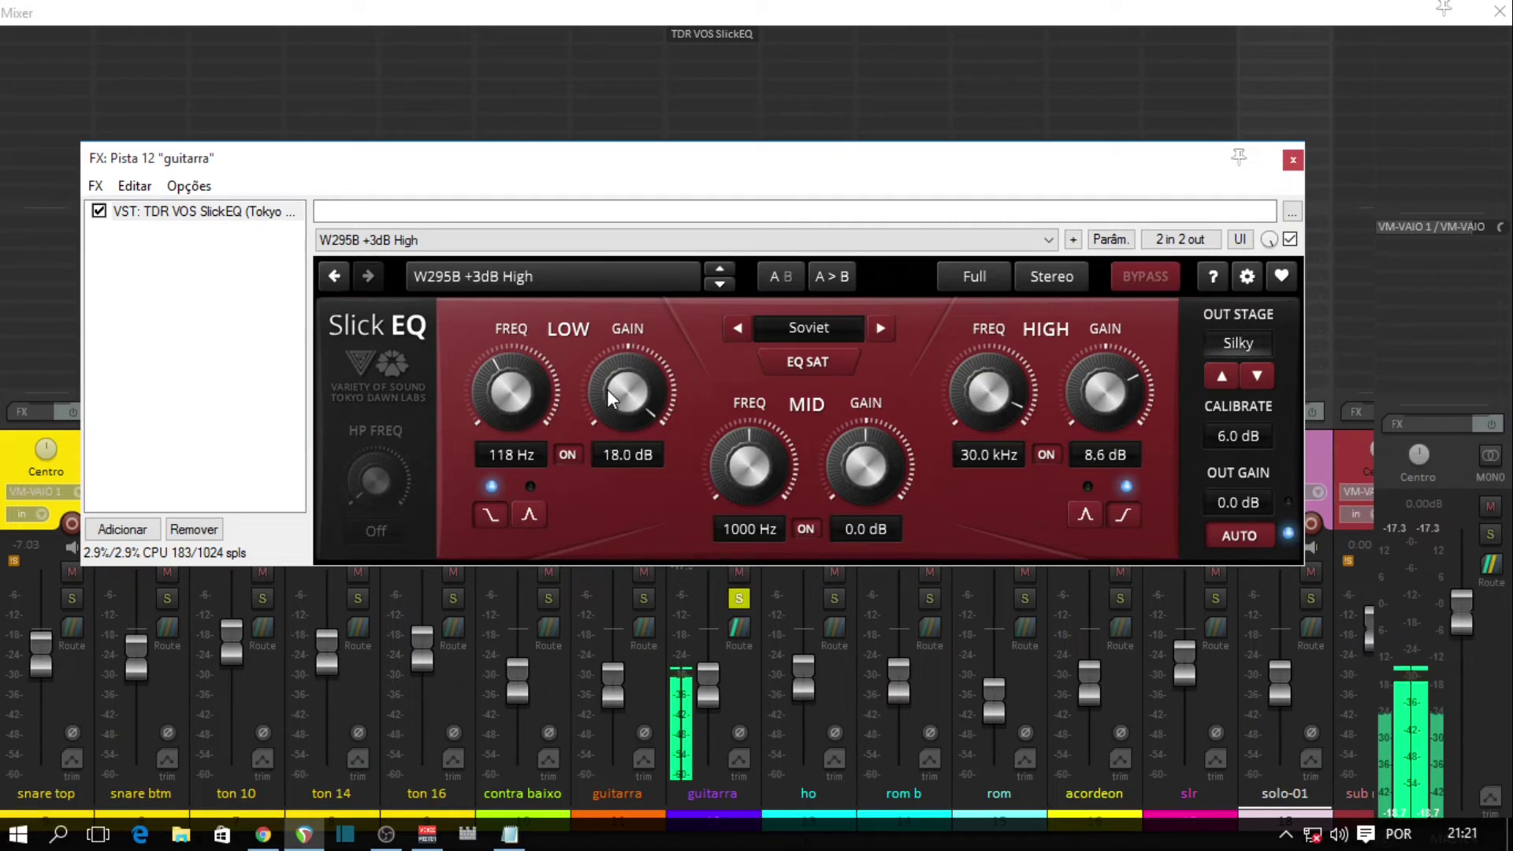
scroll(607, 389, down, 1)
scroll(607, 389, down, 10)
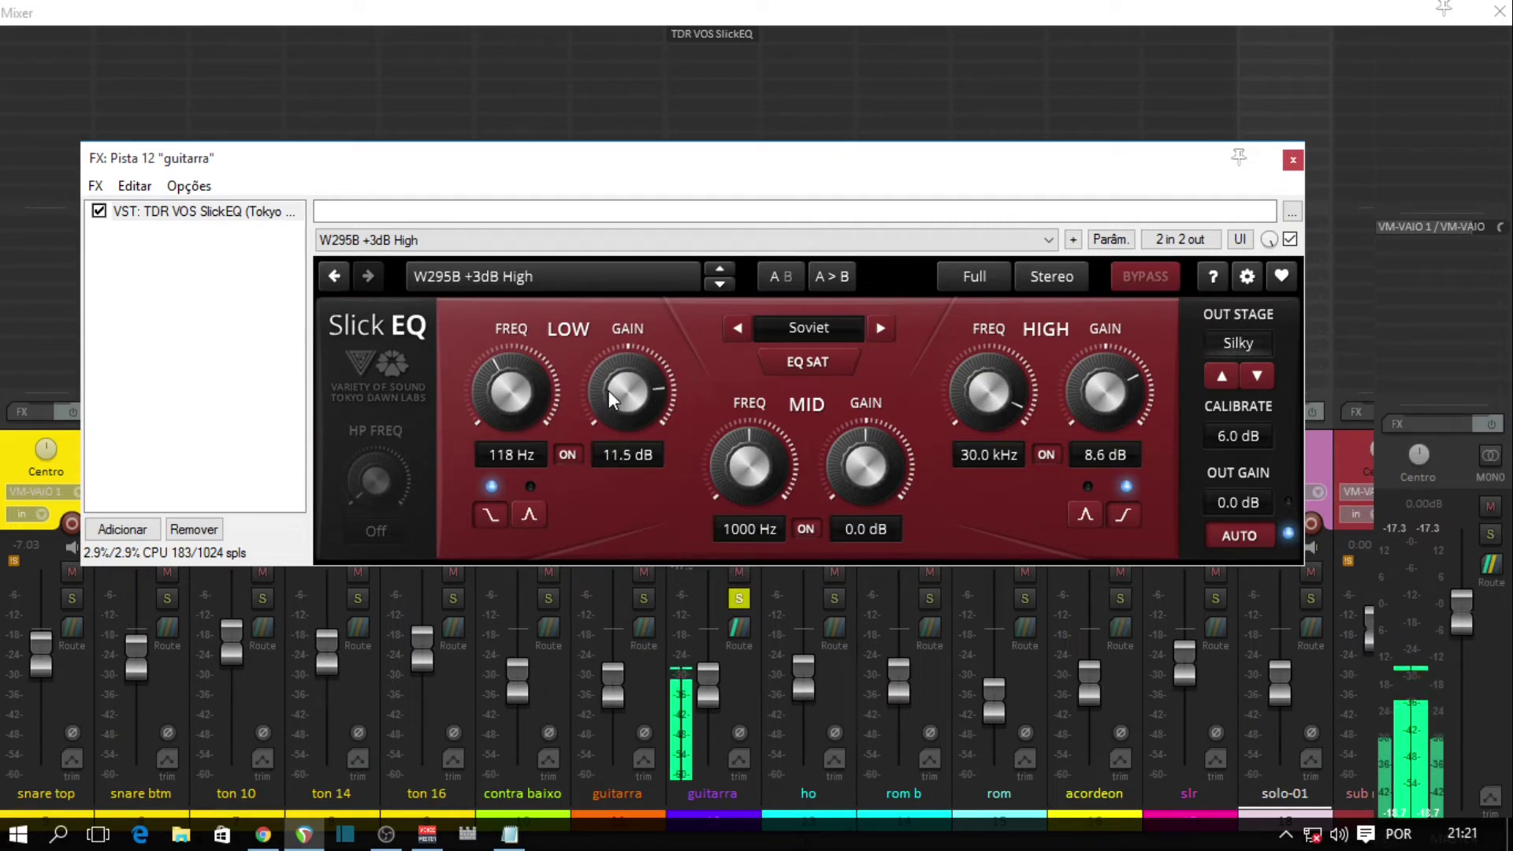
scroll(608, 388, down, 7)
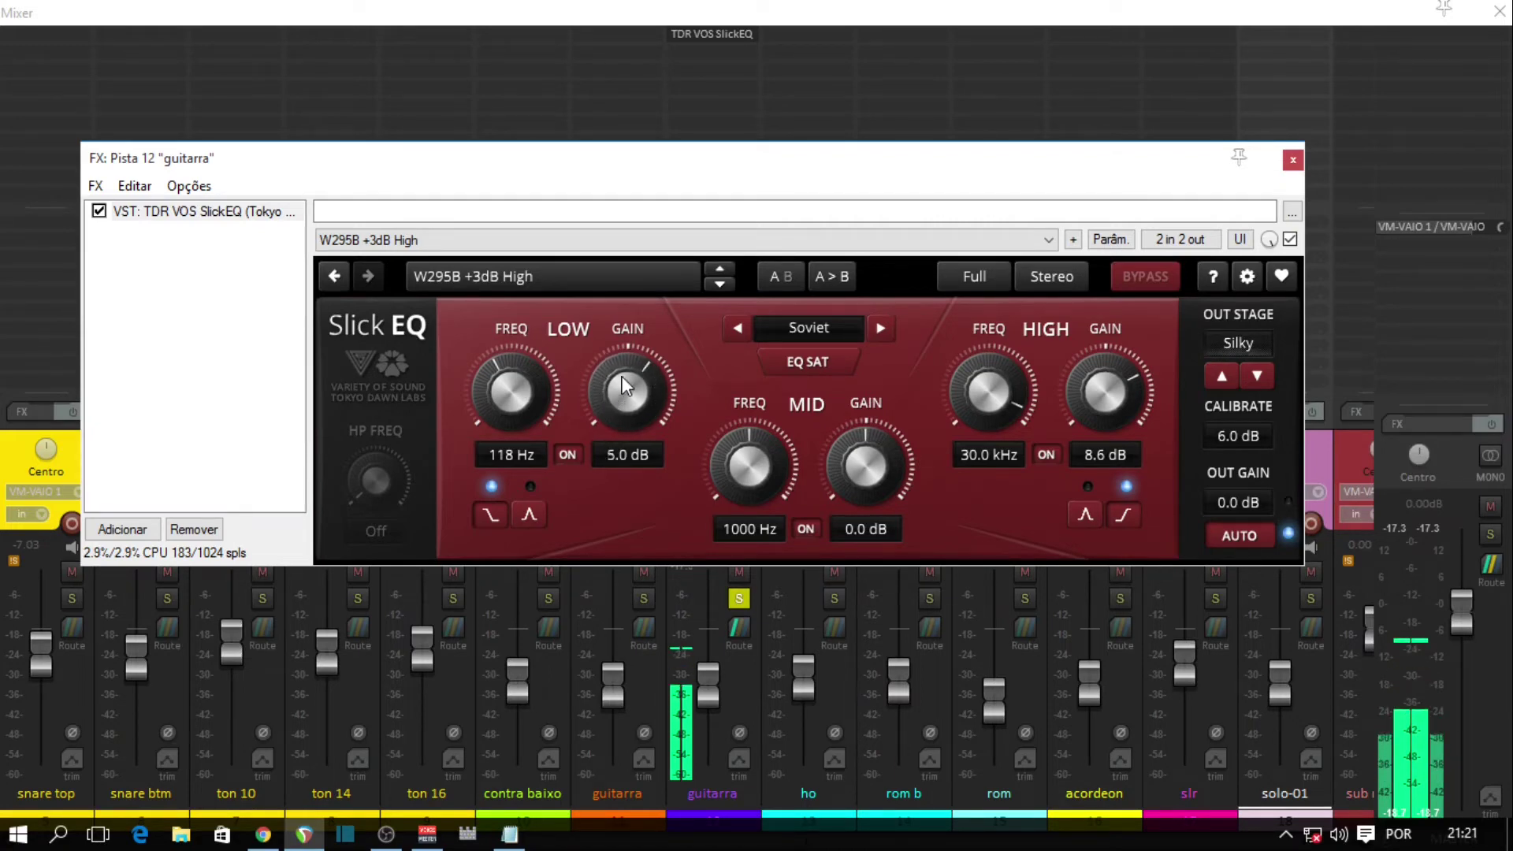
drag(645, 366, 674, 520)
drag(626, 457, 626, 470)
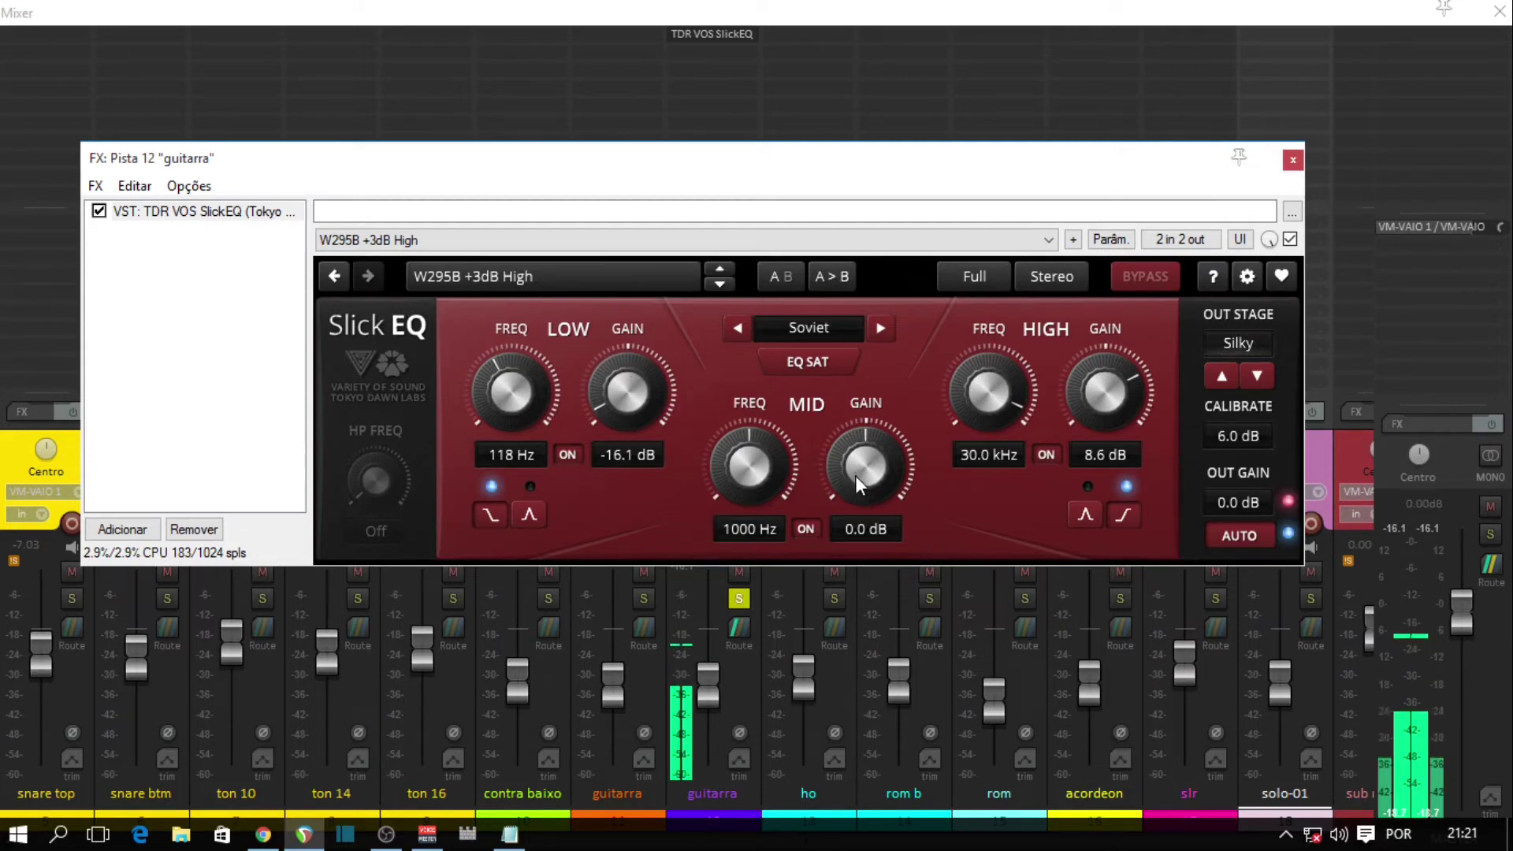
- Set the mid gain to -3.0 dB and the high band to 10.4 kHz with 10.6 dB gain
mouse_move(866, 465)
mouse_down()
mouse_move(866, 434)
mouse_move(865, 475)
mouse_up()
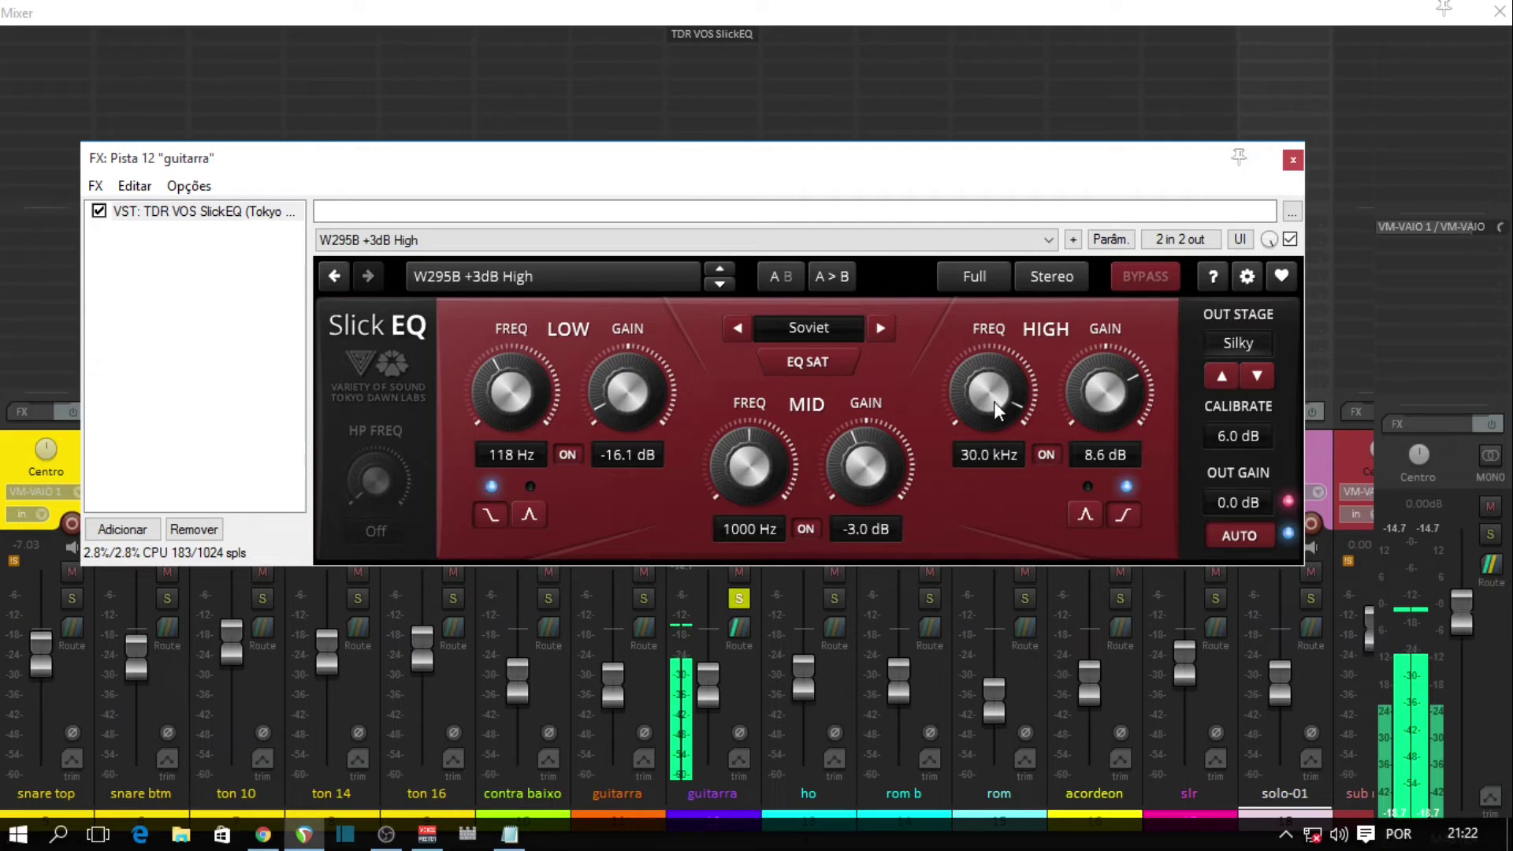
drag(994, 402, 994, 459)
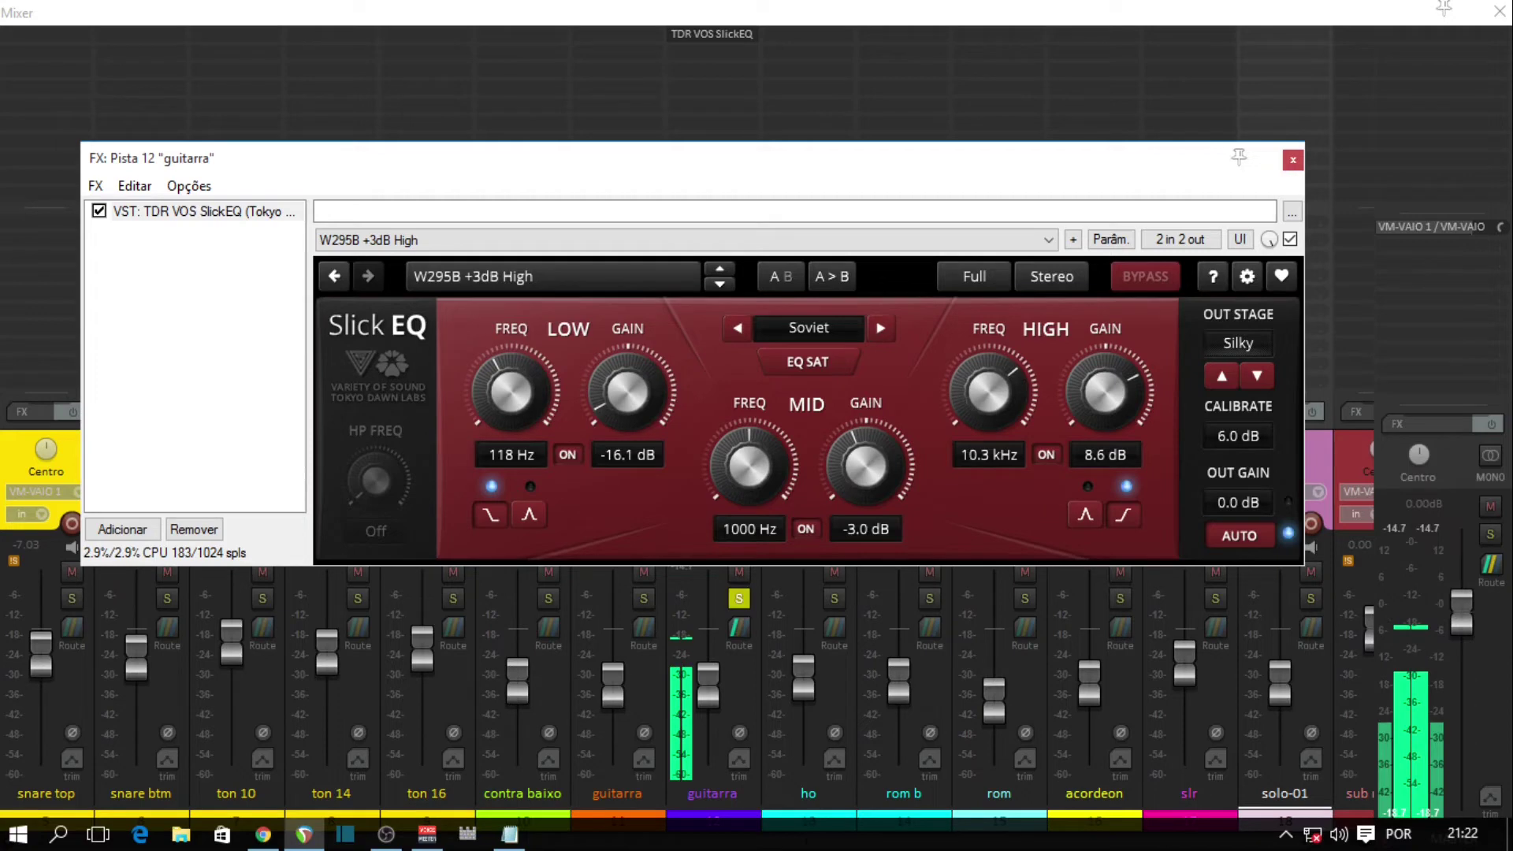
mouse_move(1105, 392)
mouse_down()
mouse_move(1105, 370)
mouse_move(1093, 403)
mouse_up()
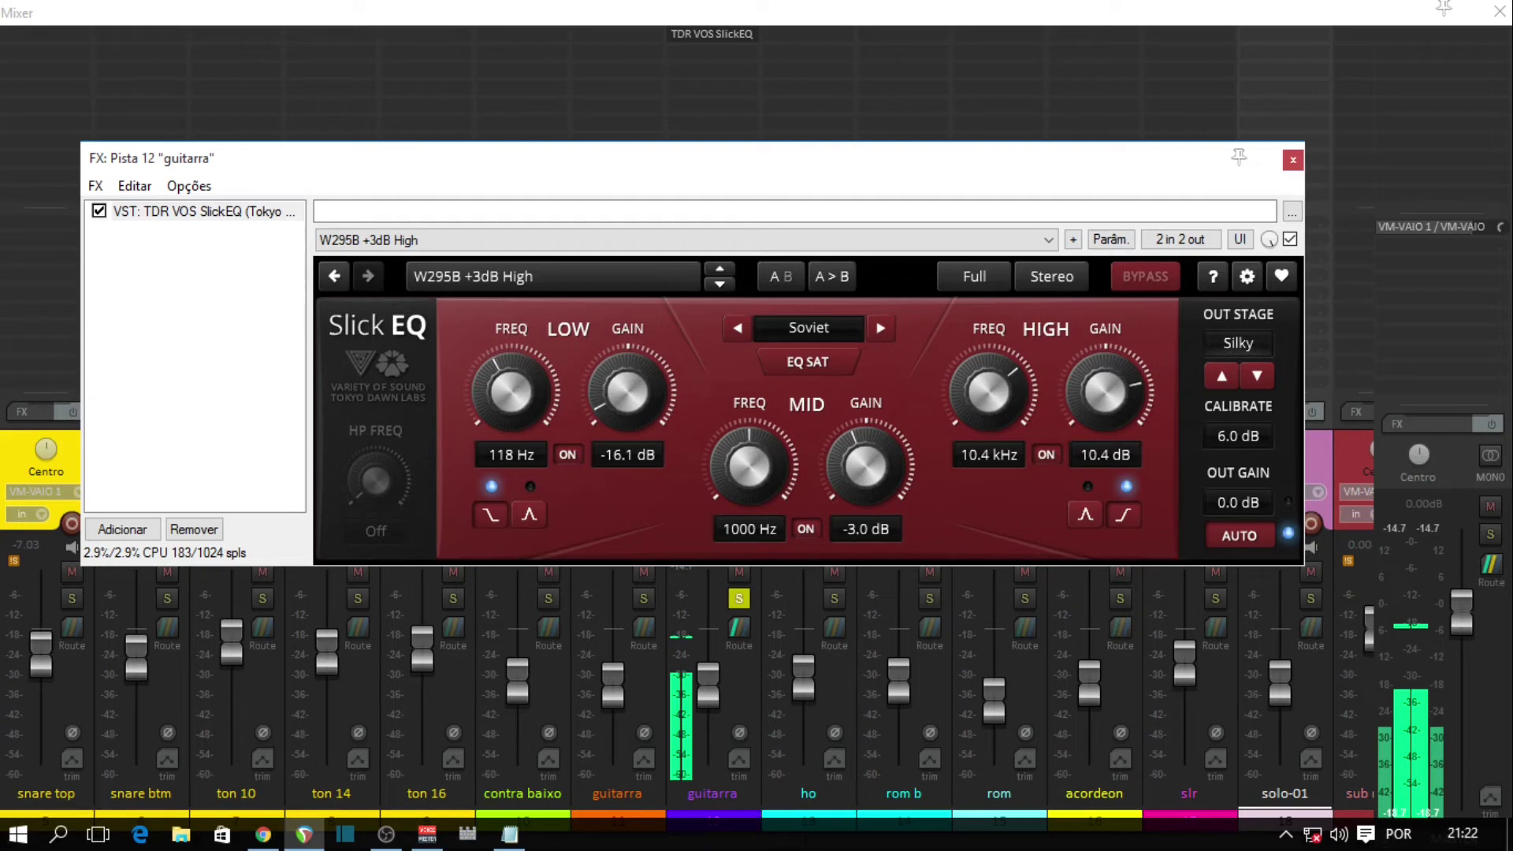
drag(1093, 403, 1093, 402)
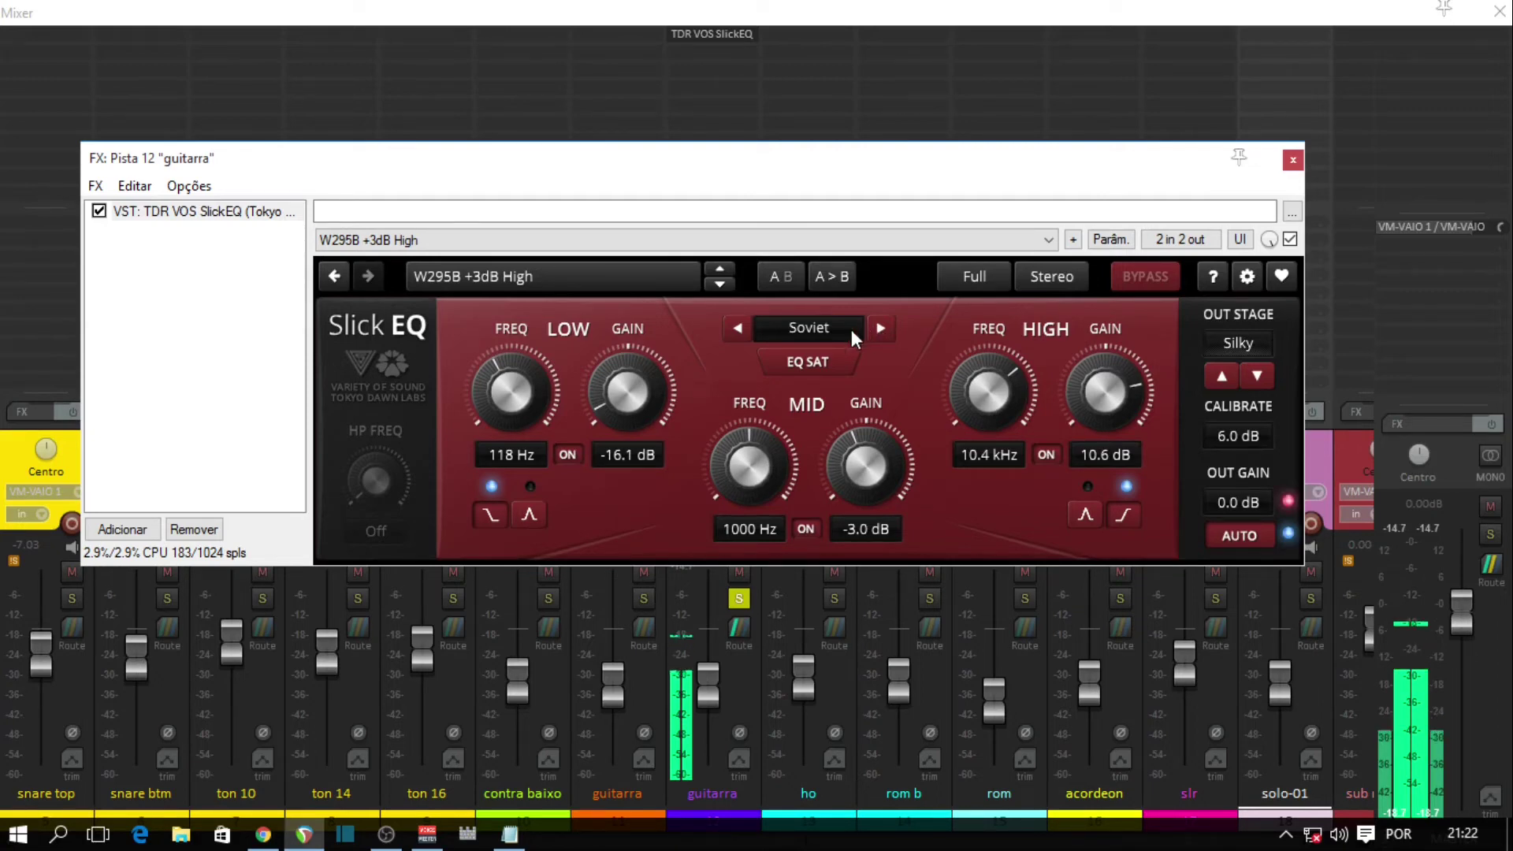
- Disable the equalizer in the FX chain and re-enable it to compare the guitar with and without processing
click(1291, 241)
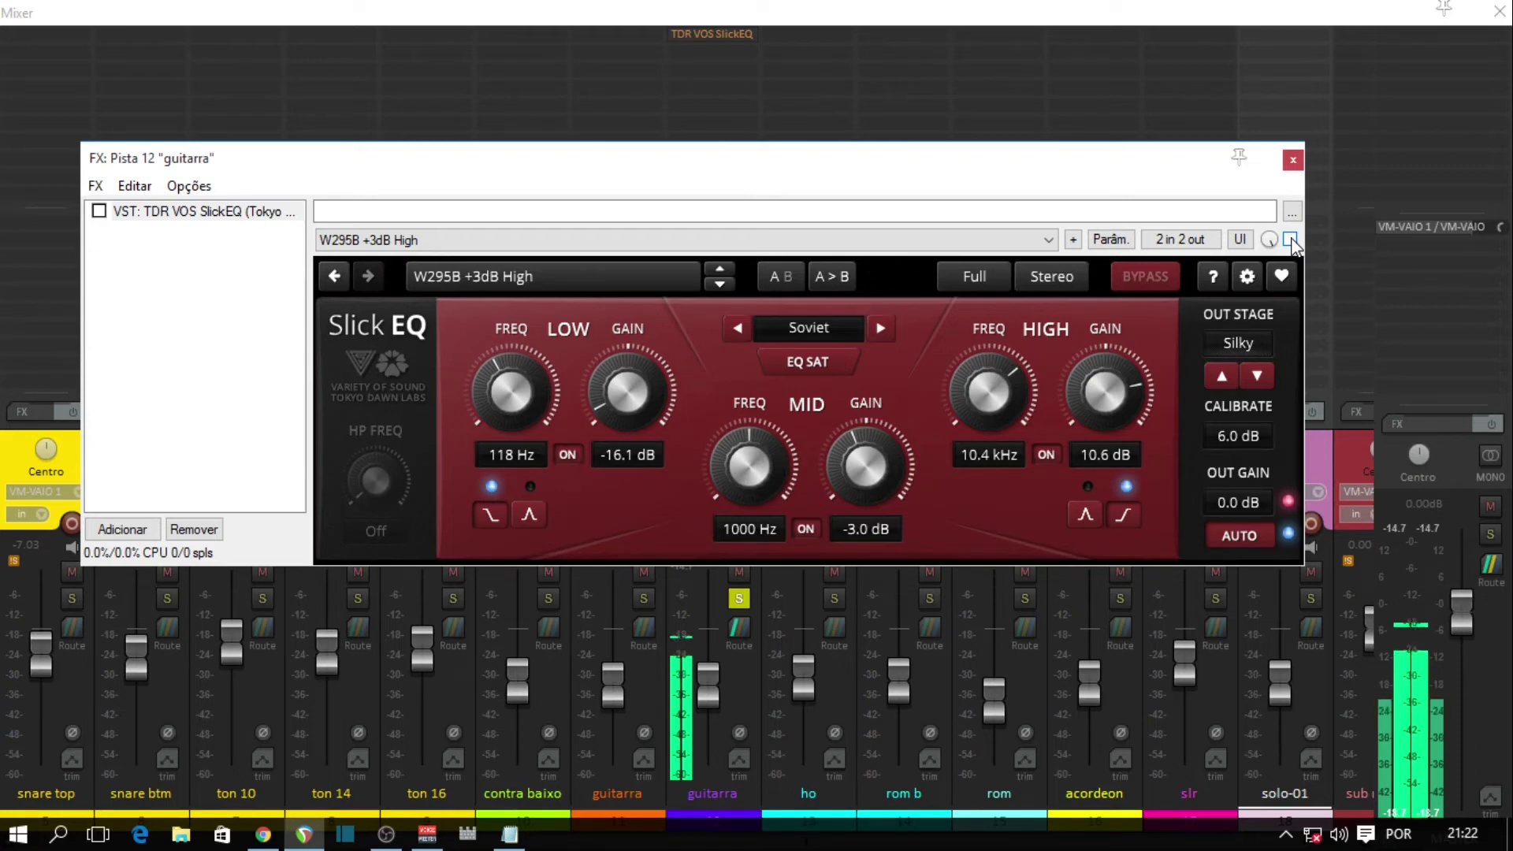
click(1291, 240)
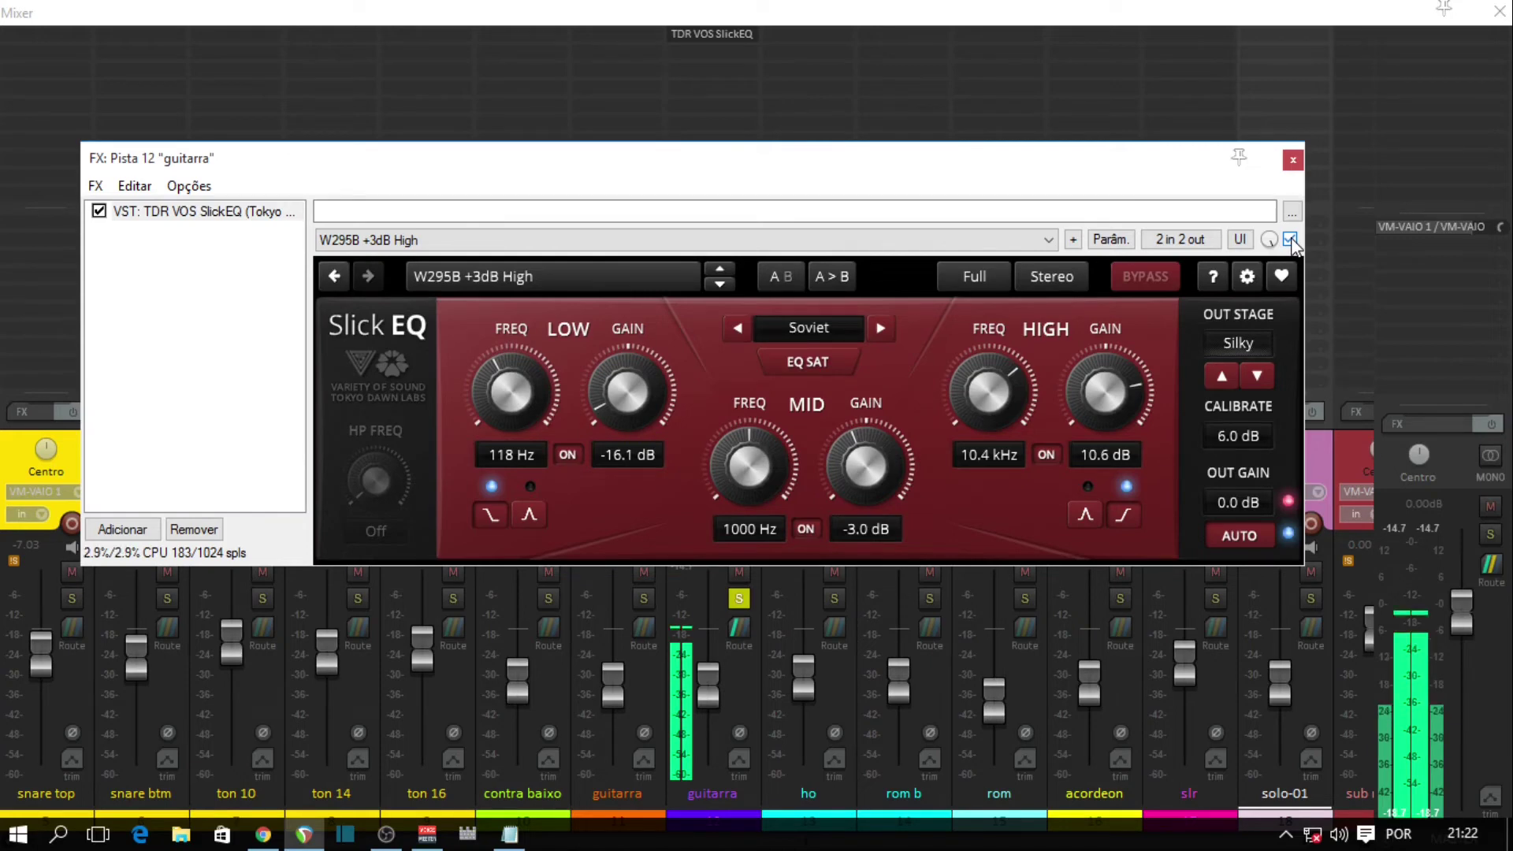
- Audition the American, British and German EQ models on the guitar, returning to Soviet
click(832, 329)
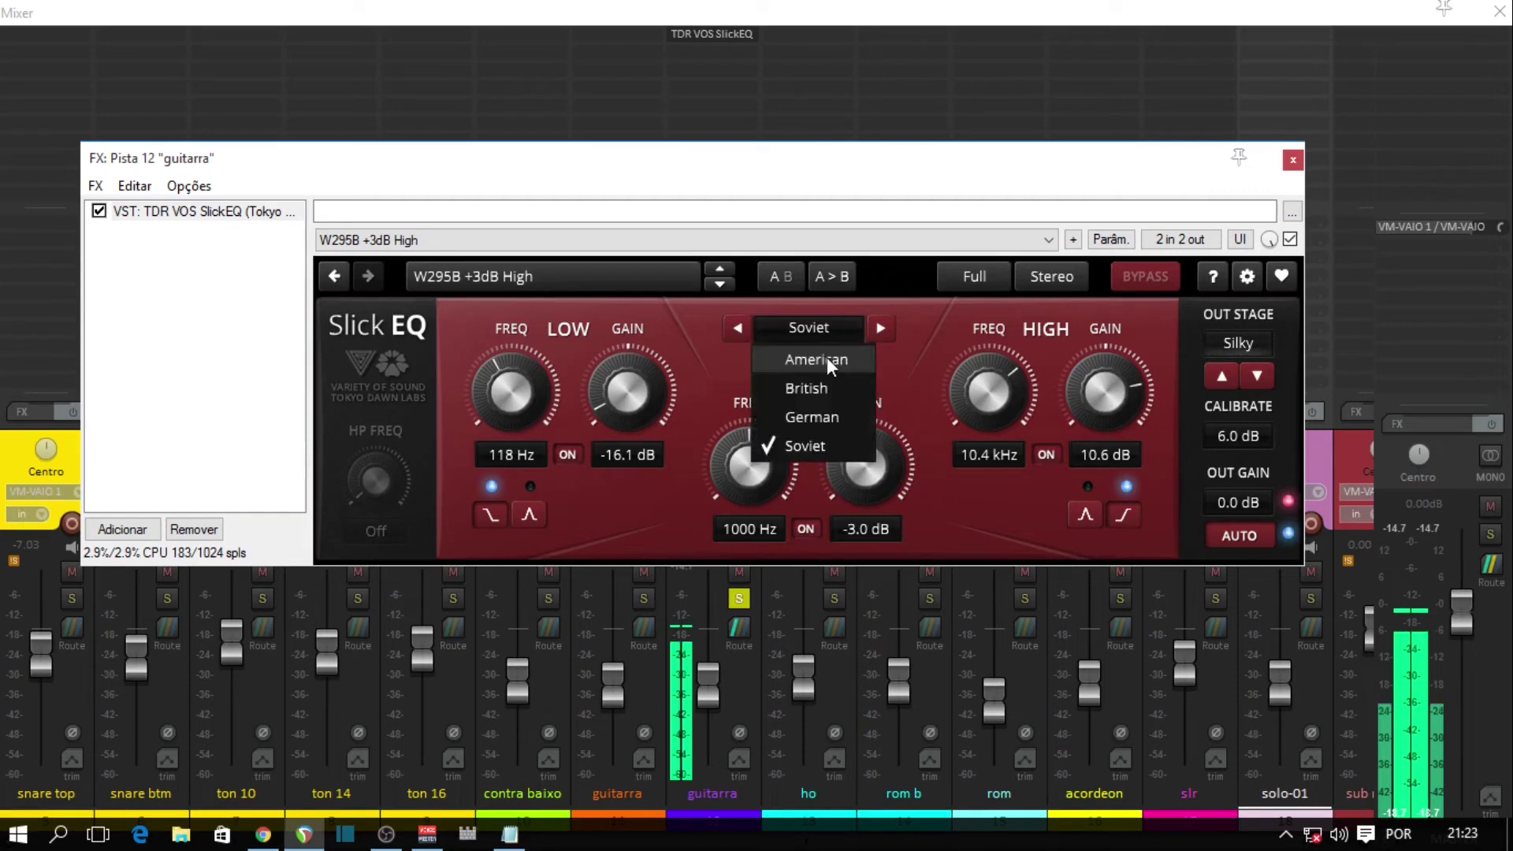
click(826, 357)
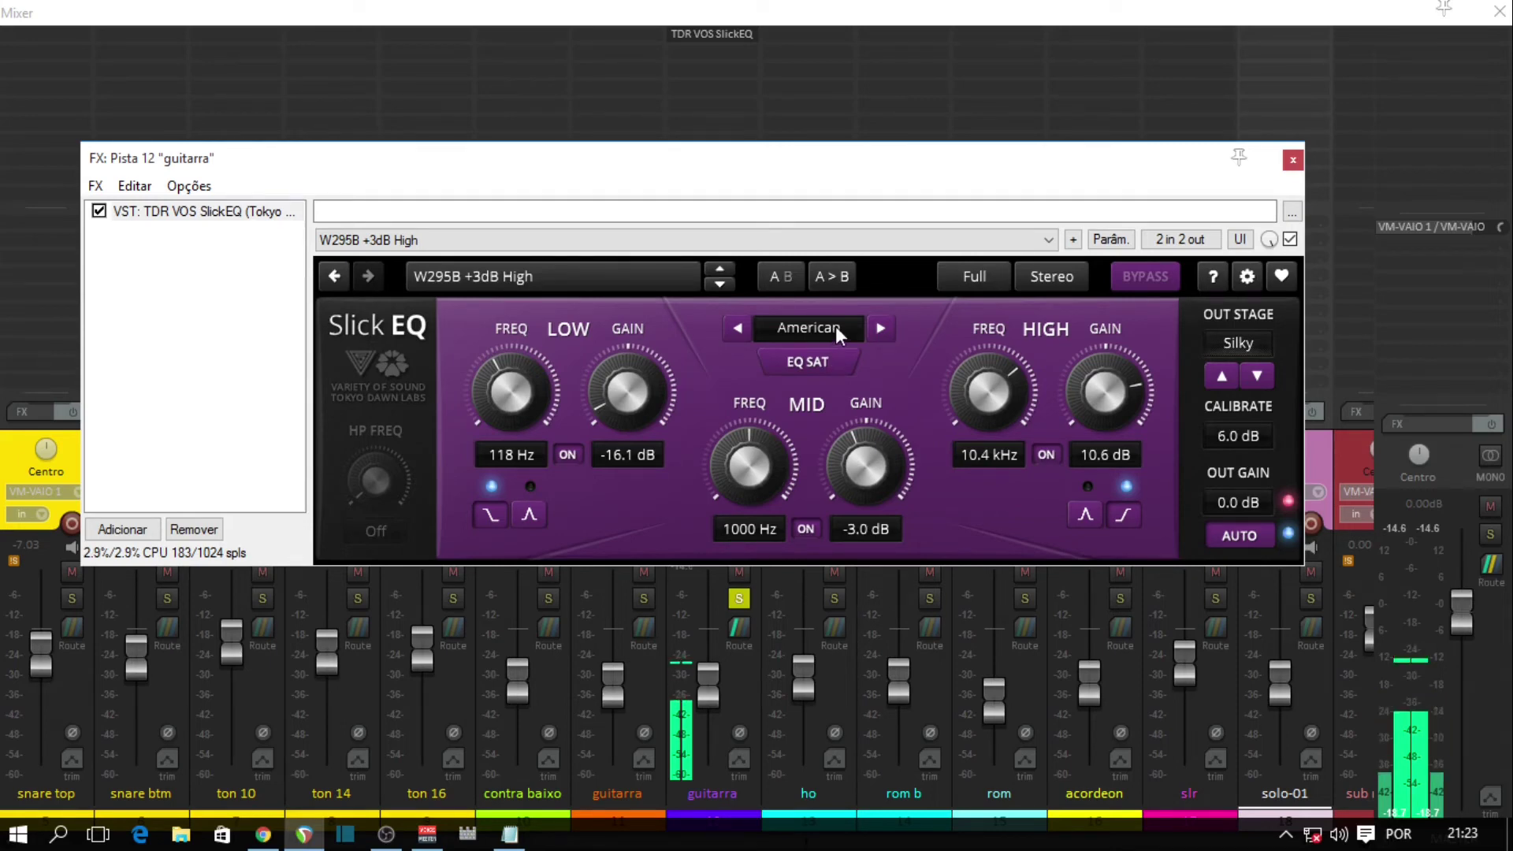
click(833, 324)
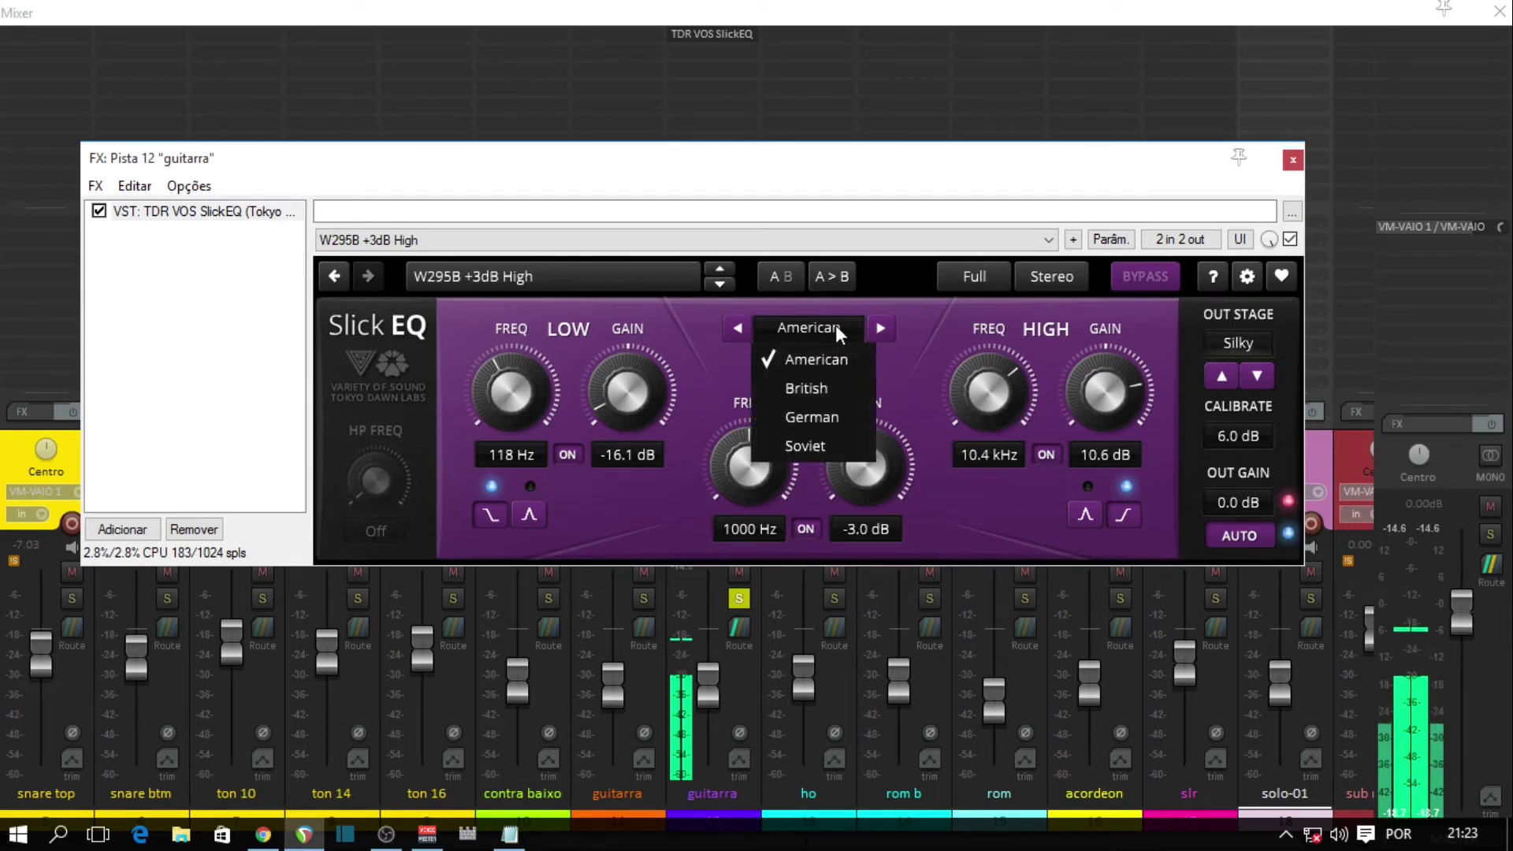
click(815, 388)
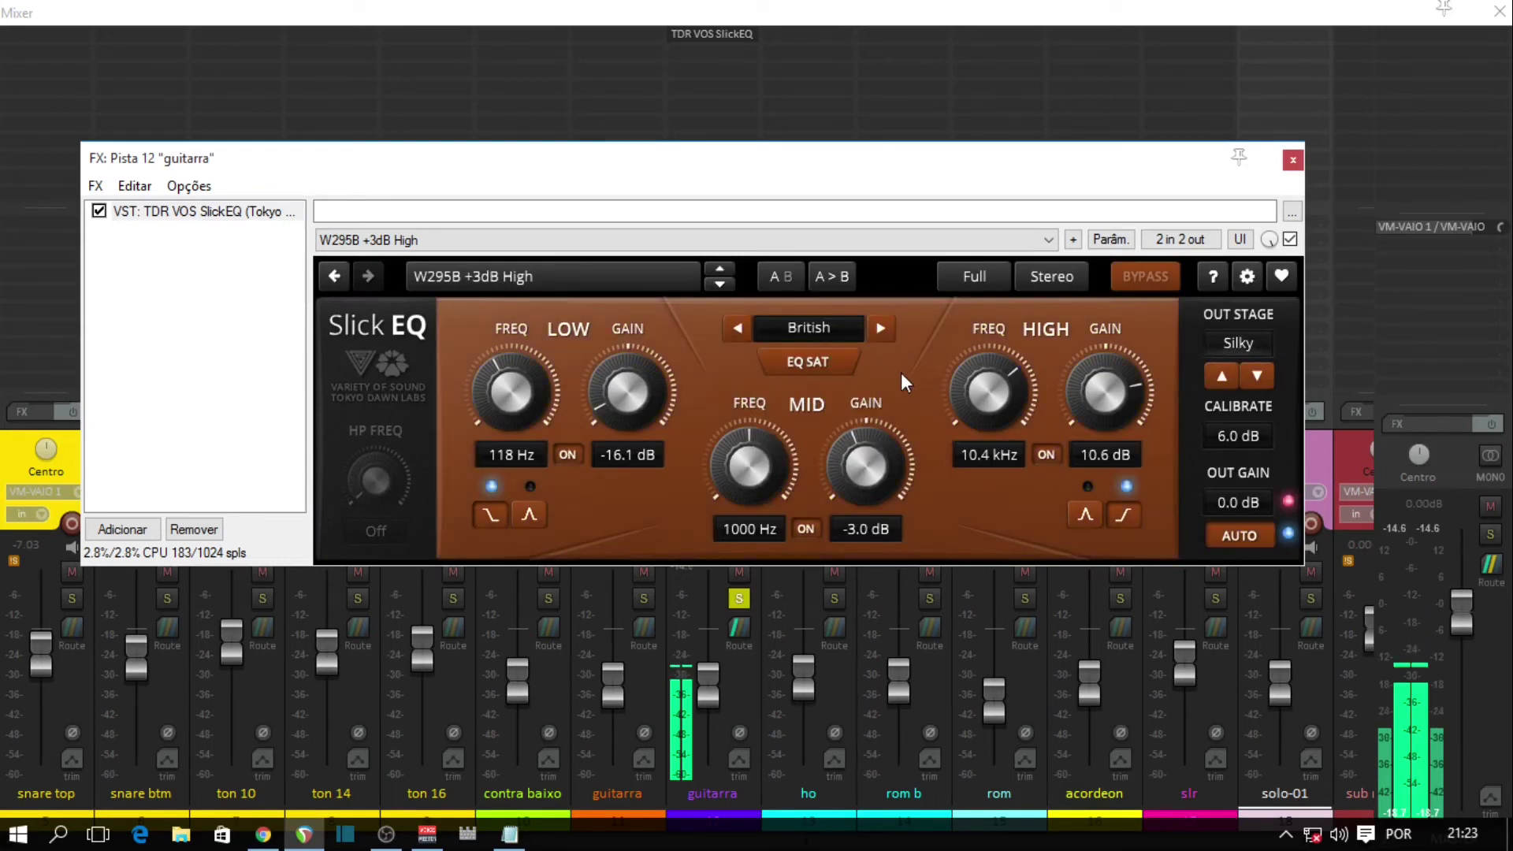
click(832, 325)
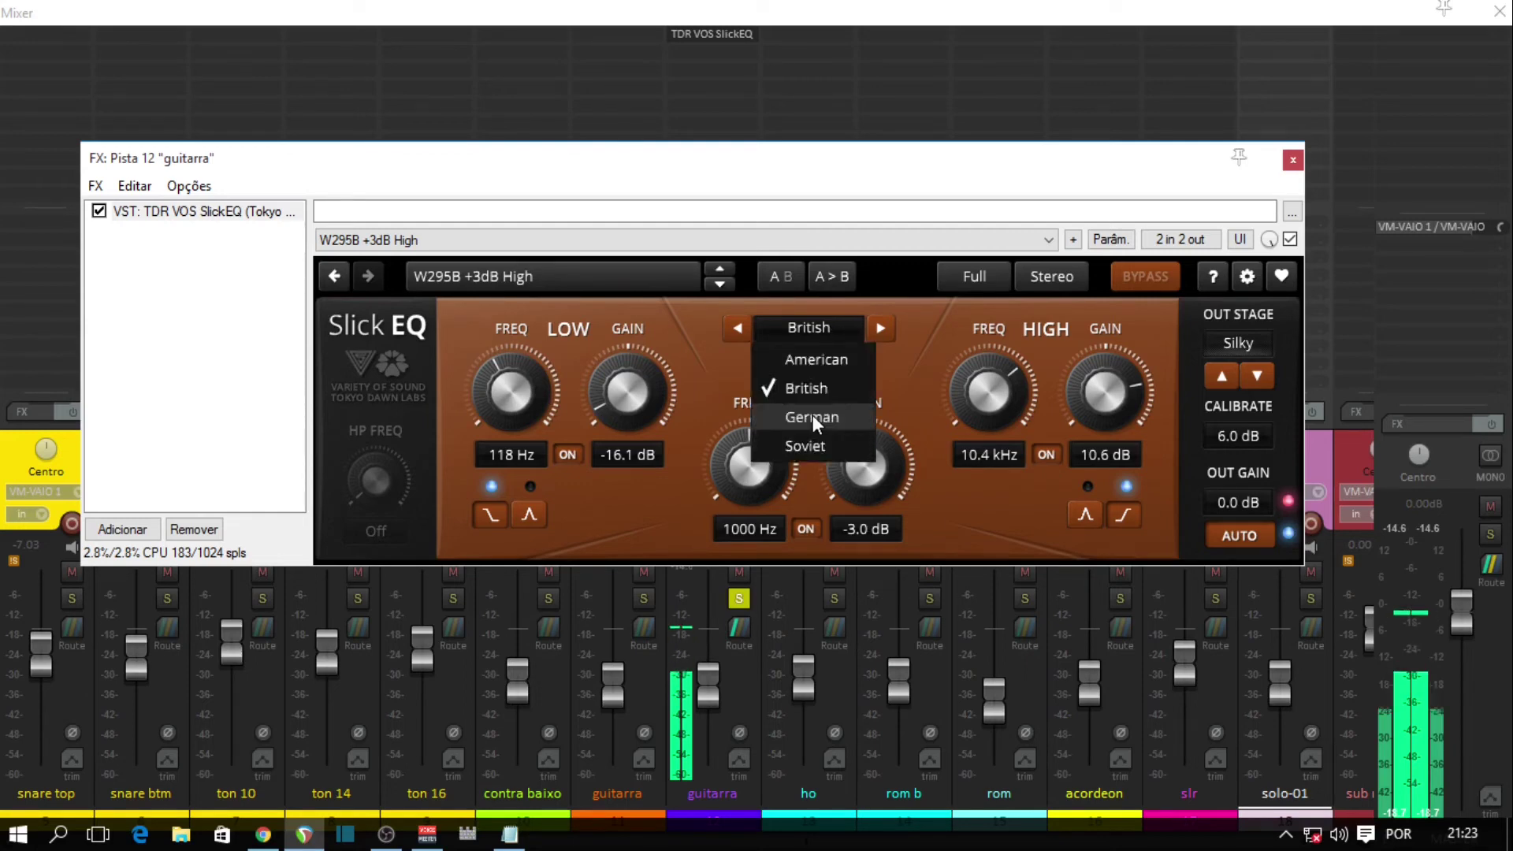
click(814, 415)
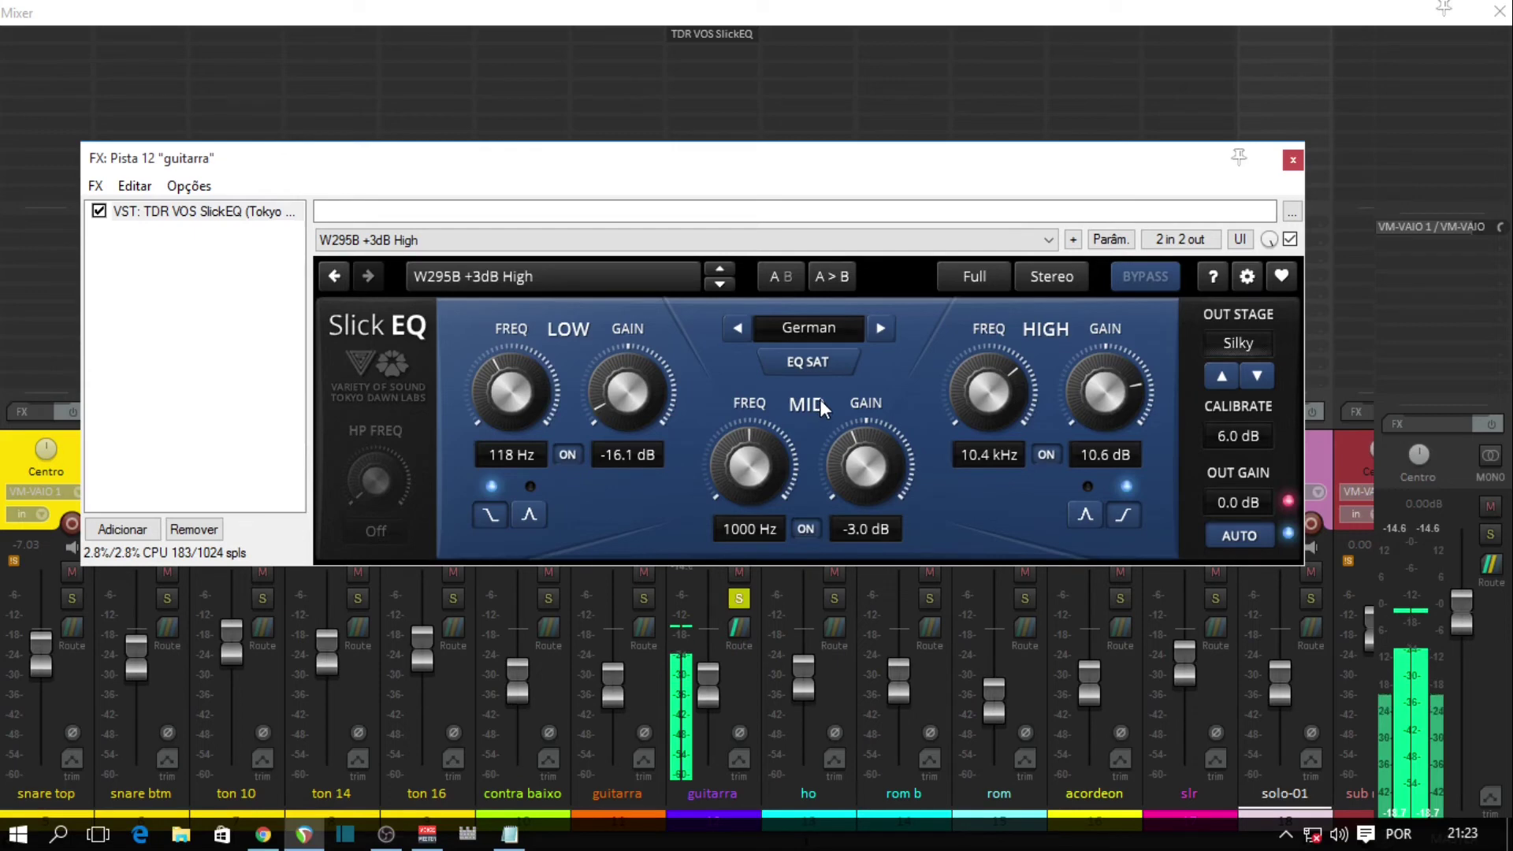
click(830, 328)
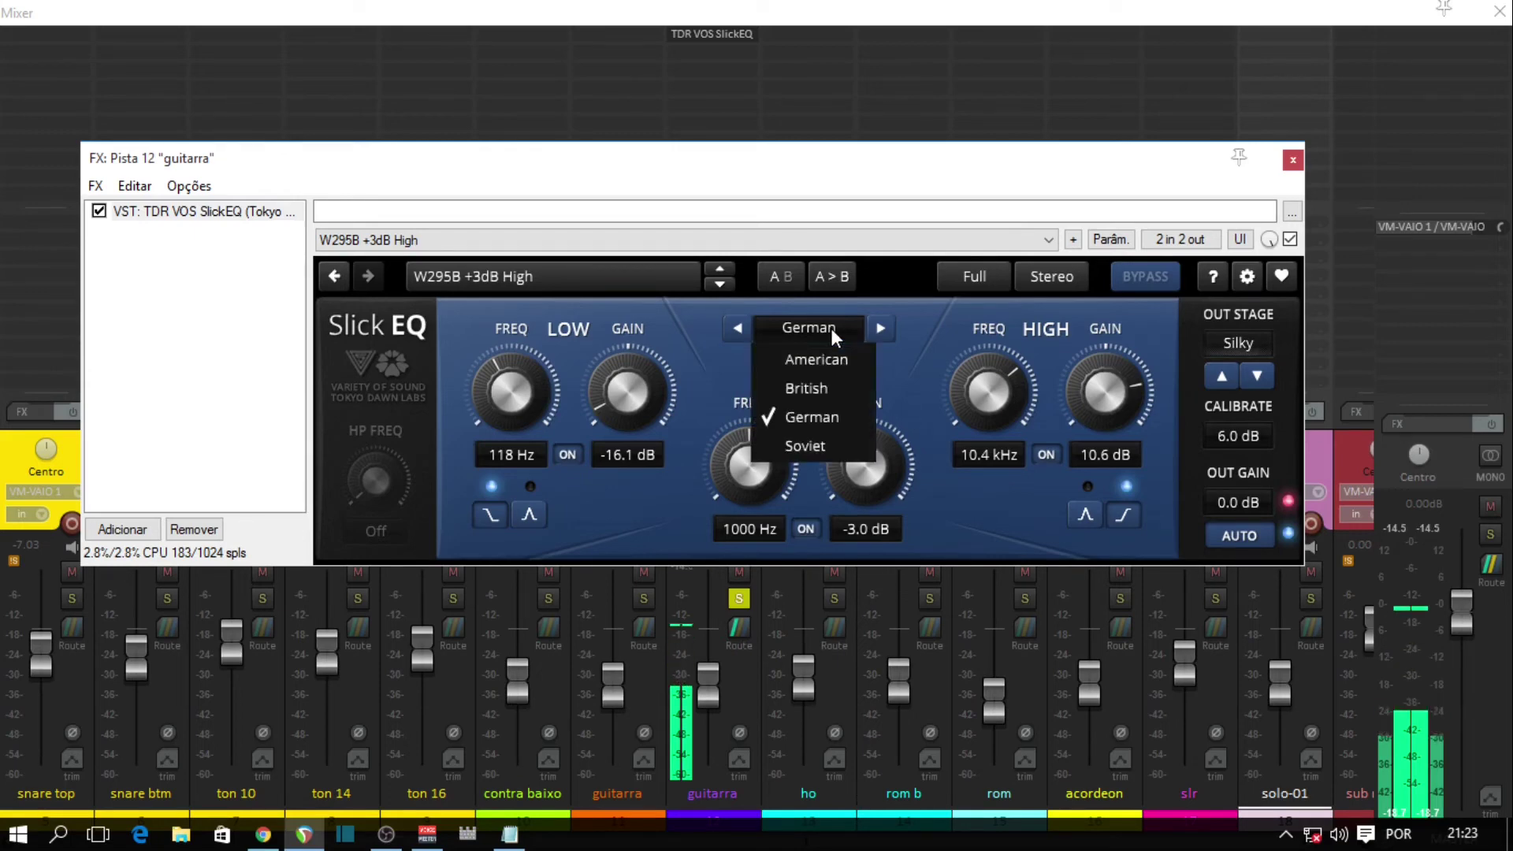
click(810, 446)
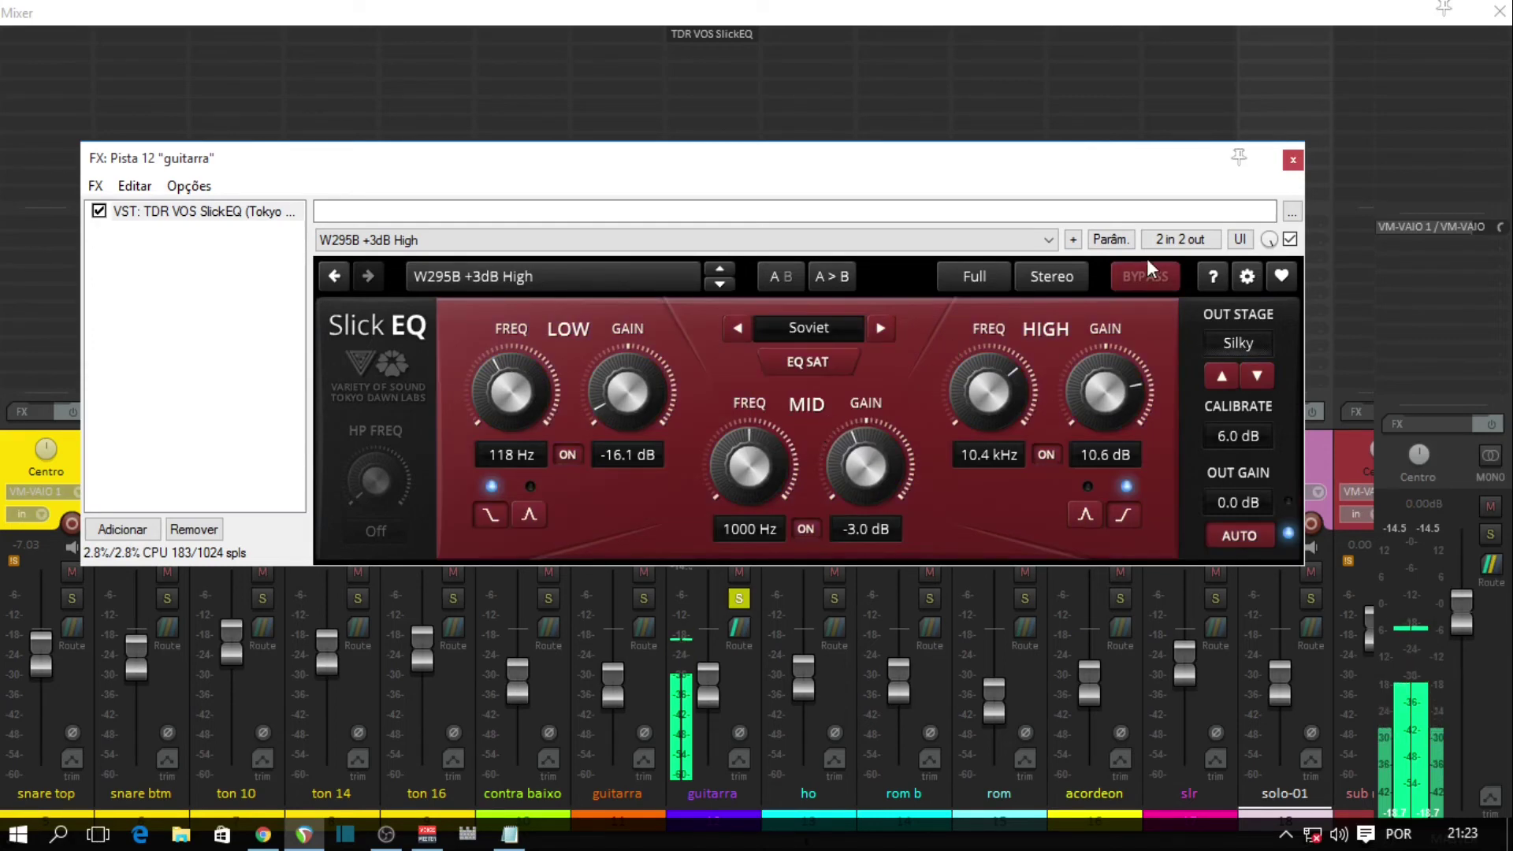
- Disable the equalizer on the guitar track and re-enable it to compare the Soviet model with the unprocessed sound
click(1291, 240)
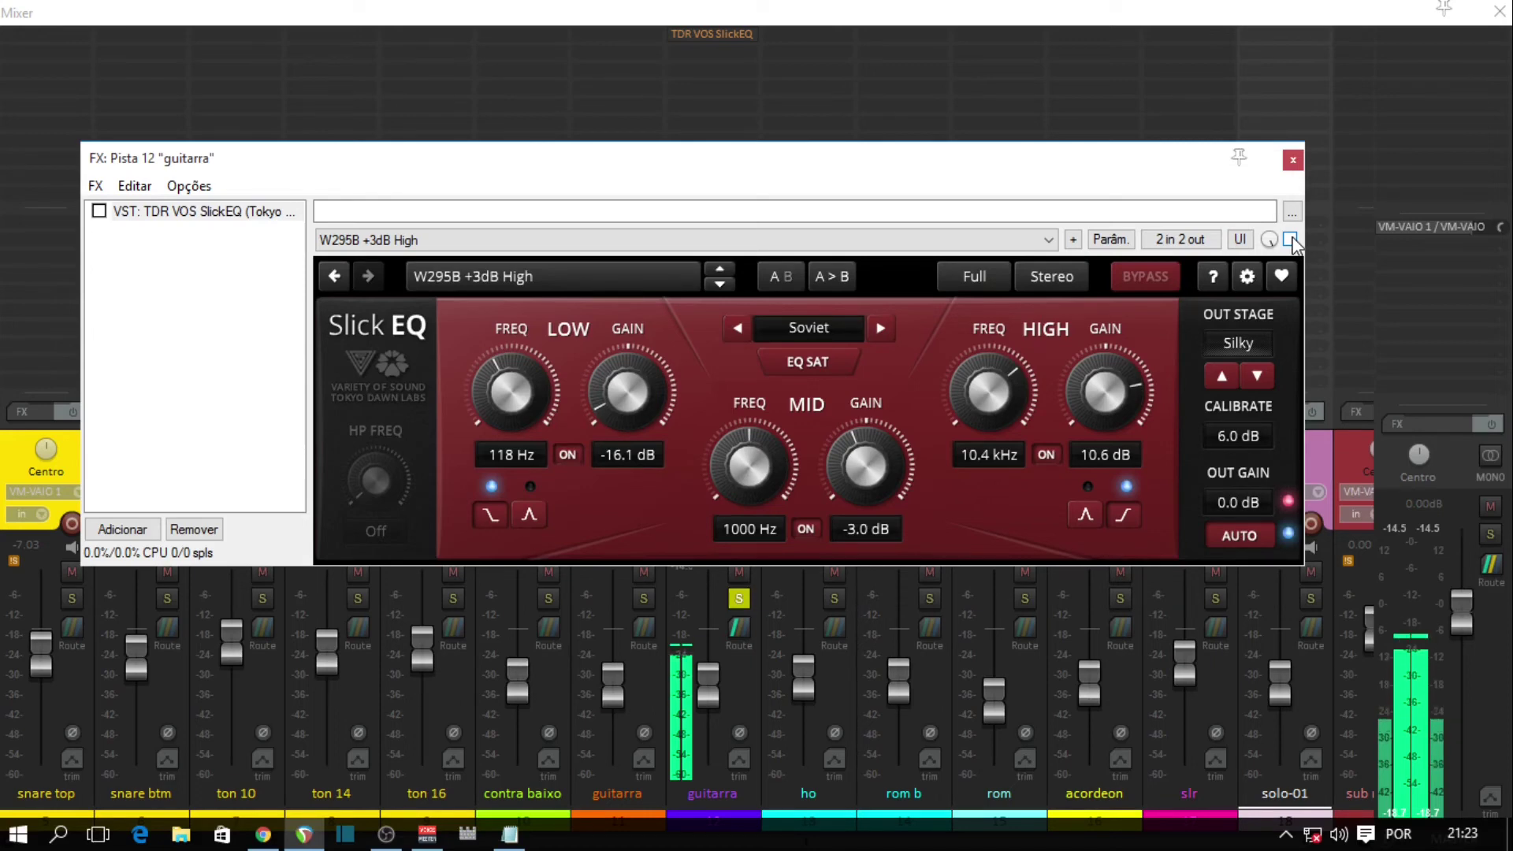
click(1290, 240)
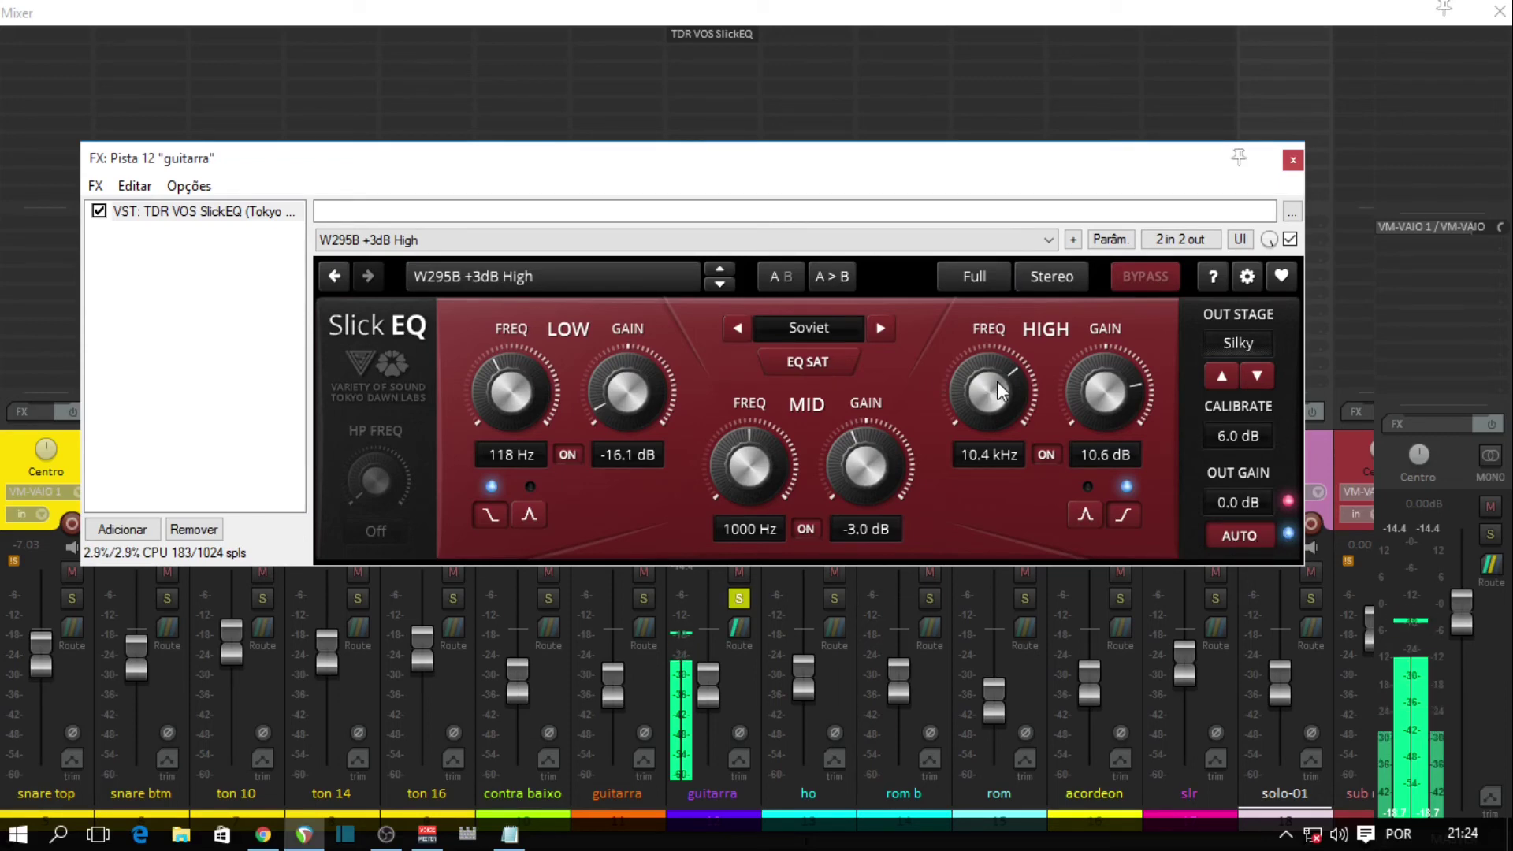
- Set the high band frequency to 10.5 kHz, raise its gain to 13.9 dB, and bring it back down to 10.9 dB
scroll(1001, 376, up, 1)
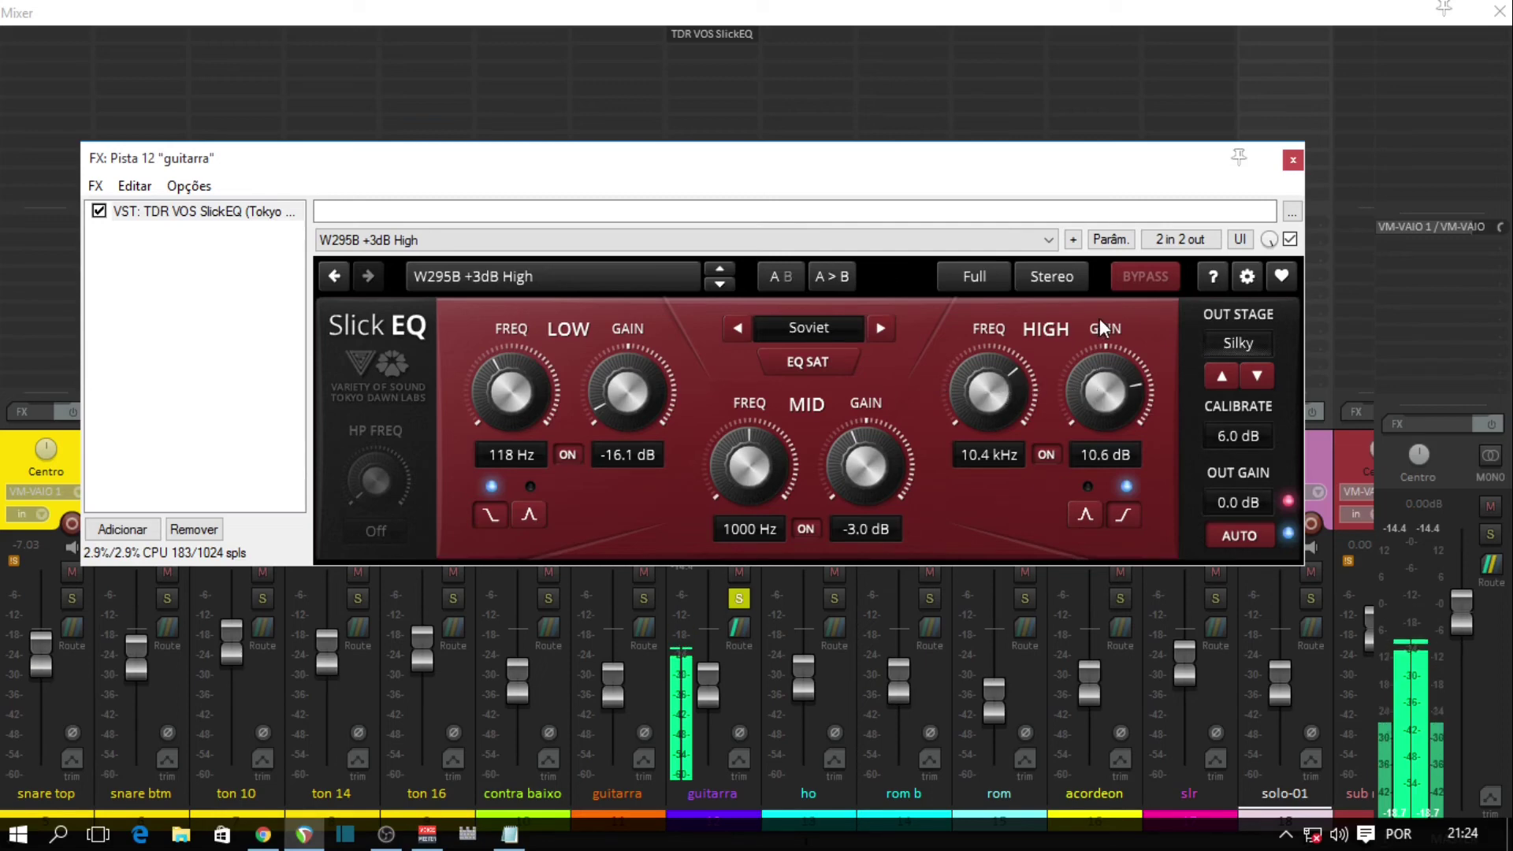
scroll(1100, 397, up, 3)
scroll(1100, 389, up, 3)
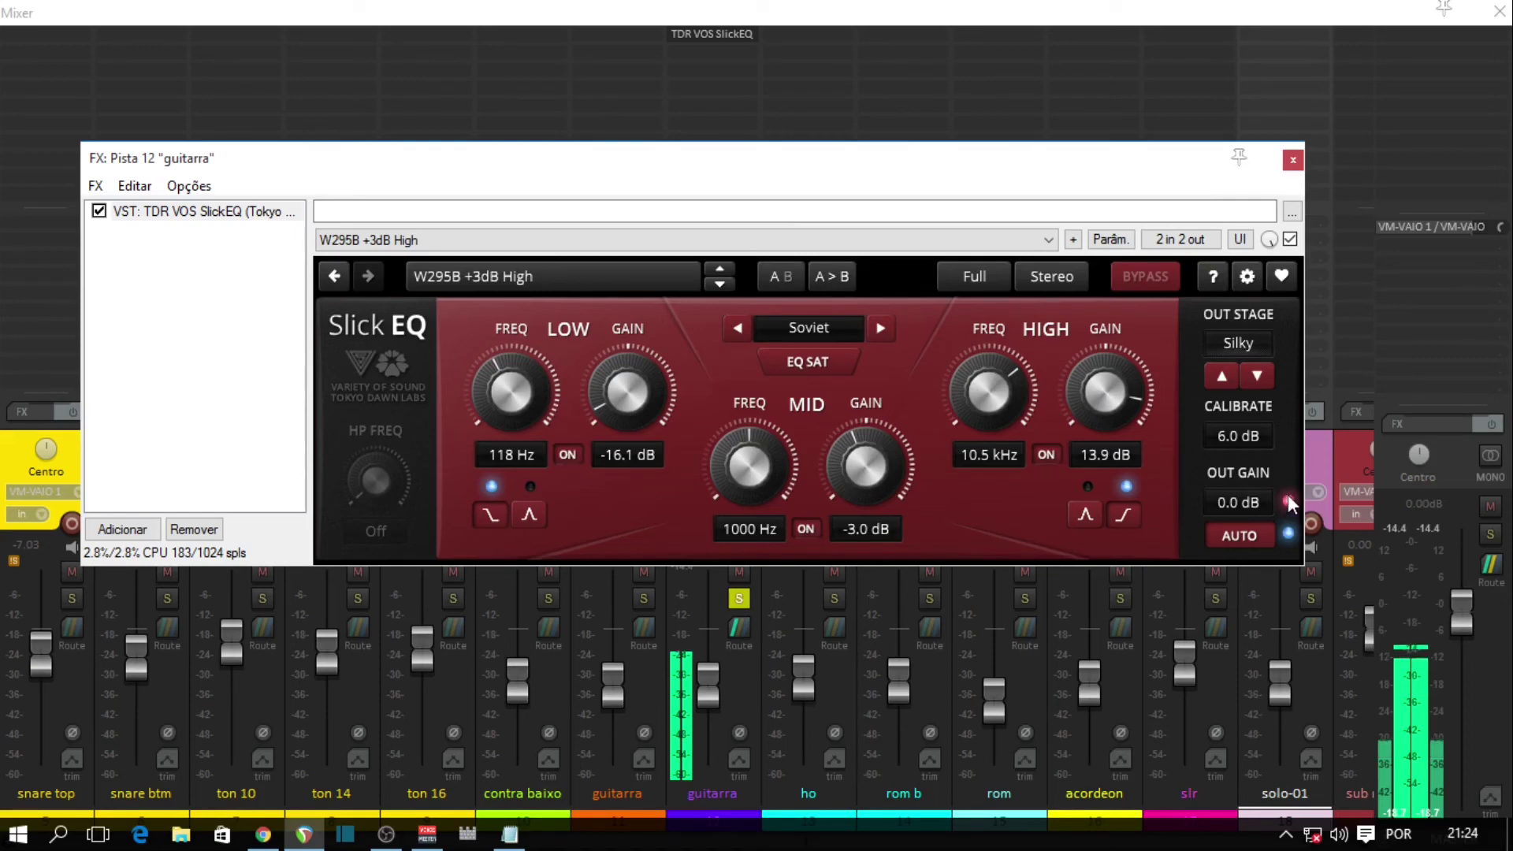
scroll(1108, 392, down, 1)
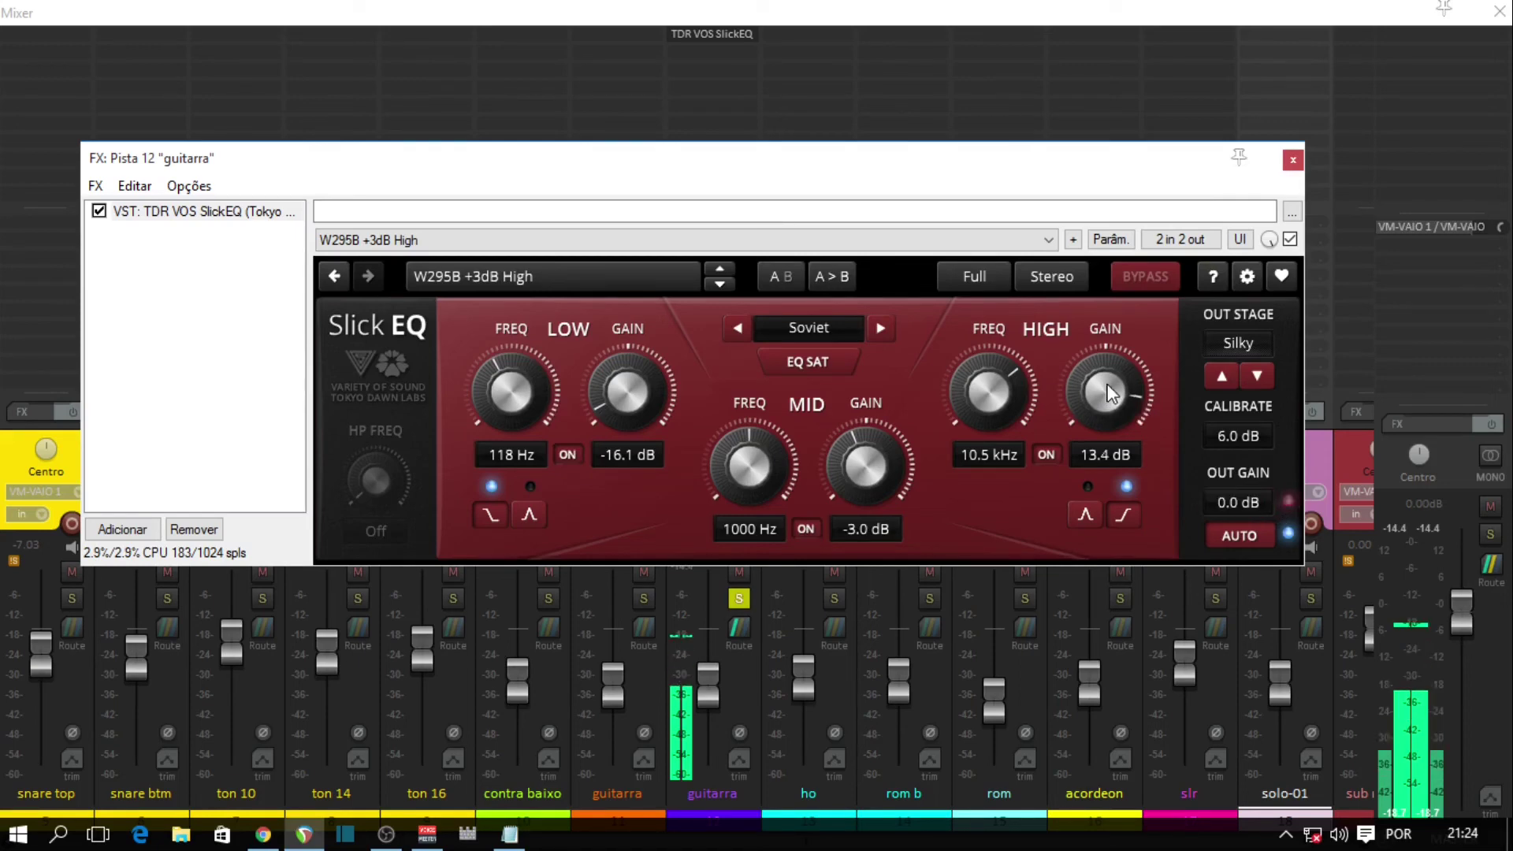
scroll(1107, 391, down, 5)
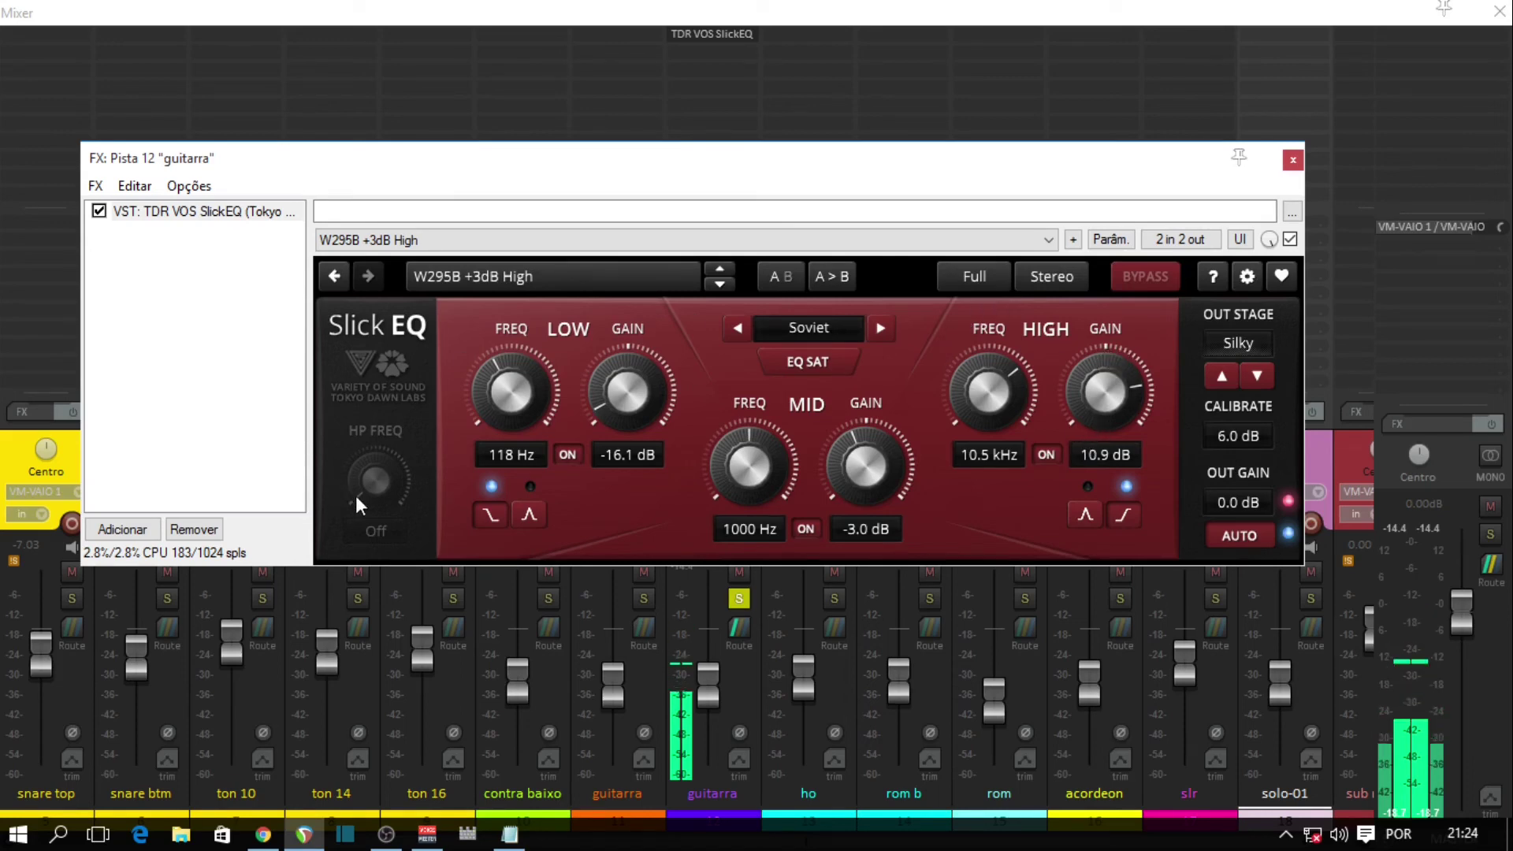
- Turn on the high-pass filter and sweep its frequency upward, settling on 100 Hz
scroll(361, 491, up, 1)
scroll(361, 491, up, 4)
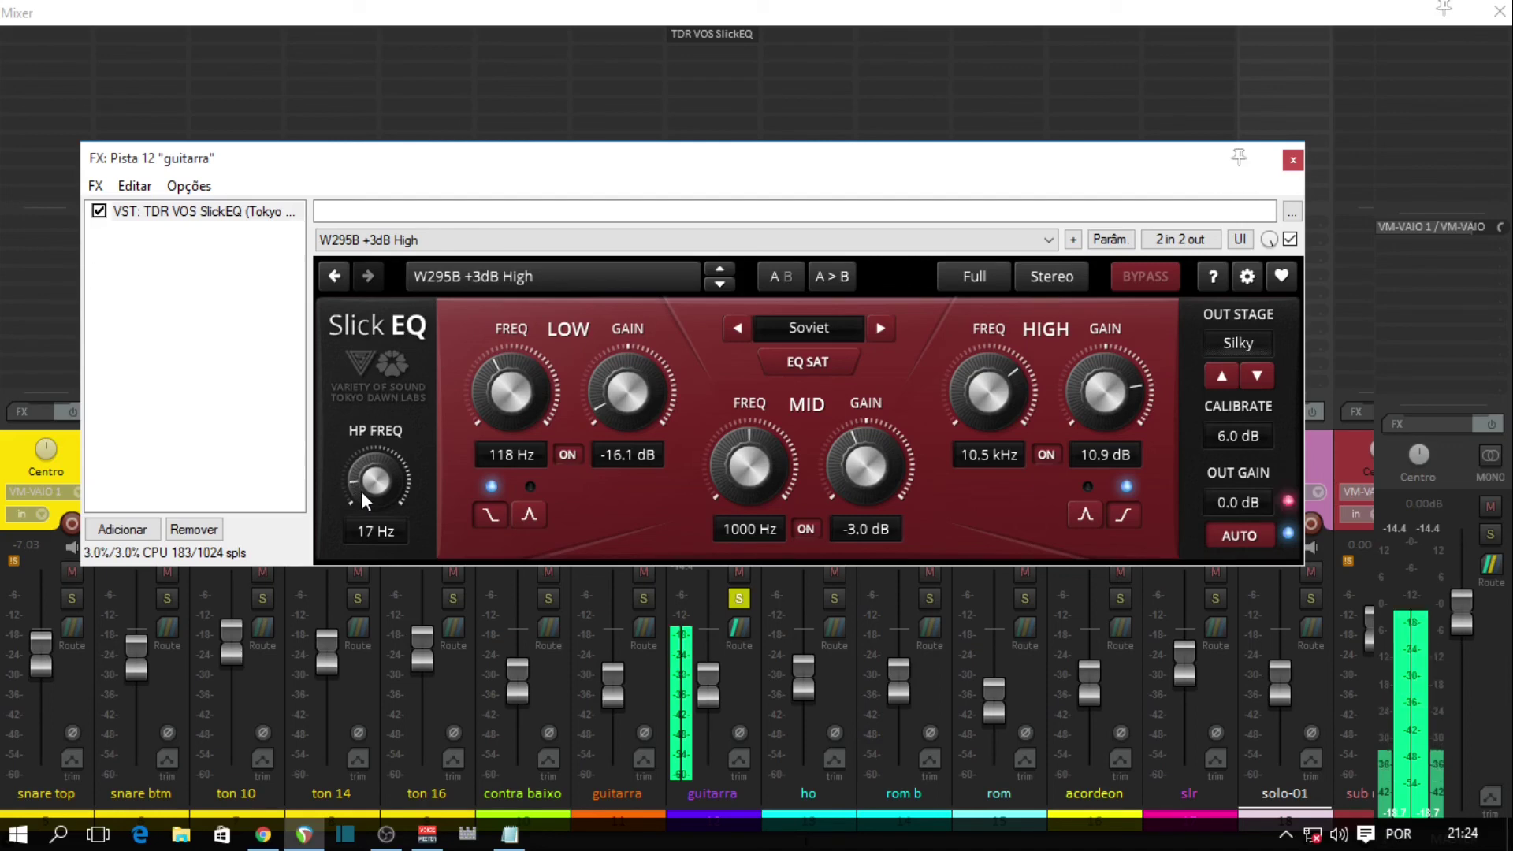
scroll(361, 490, up, 3)
scroll(361, 490, up, 5)
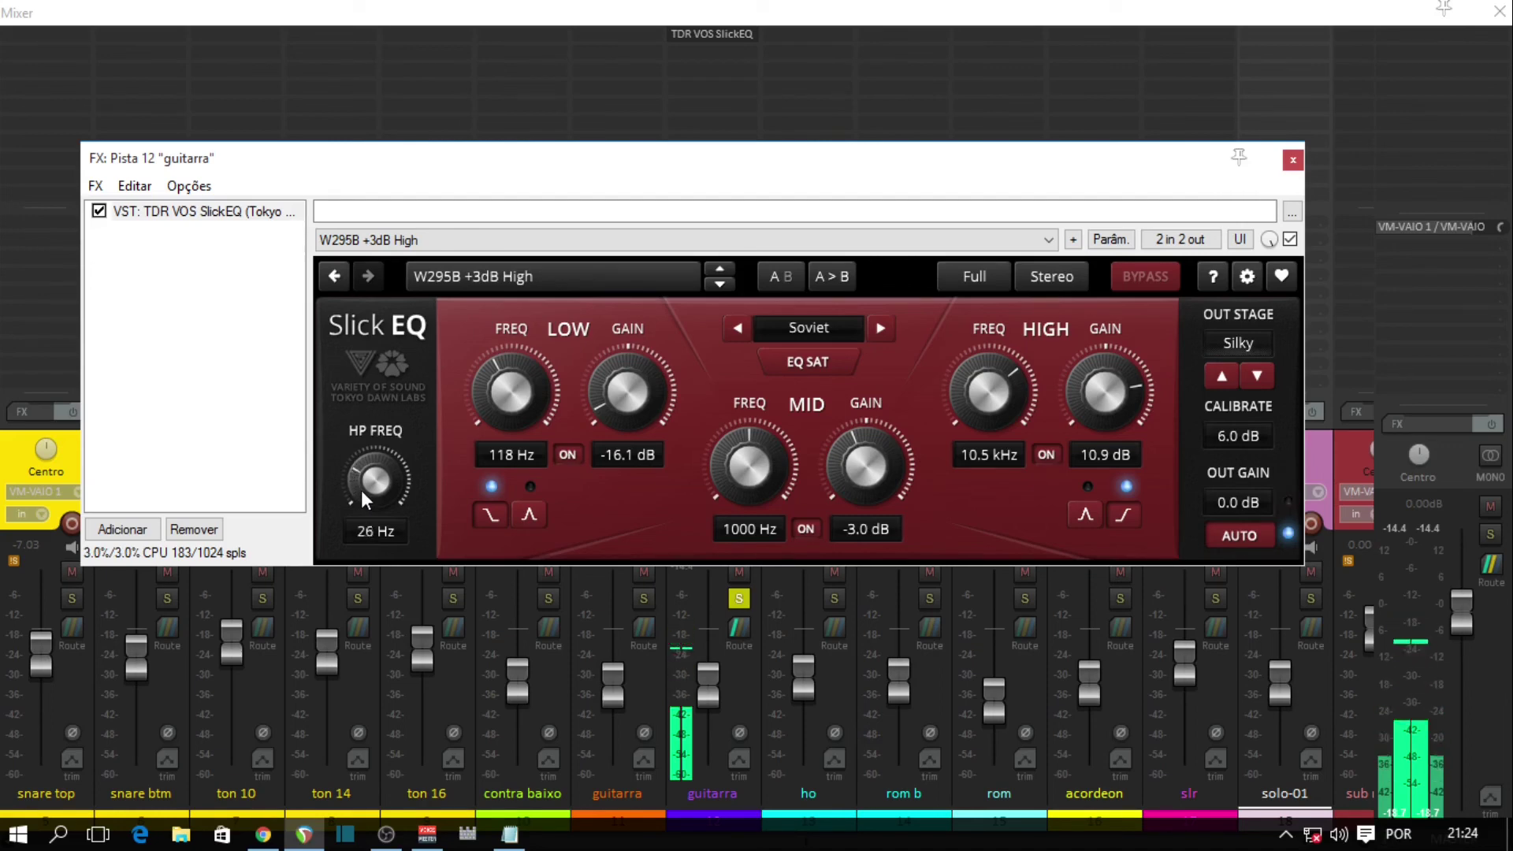
scroll(363, 485, up, 2)
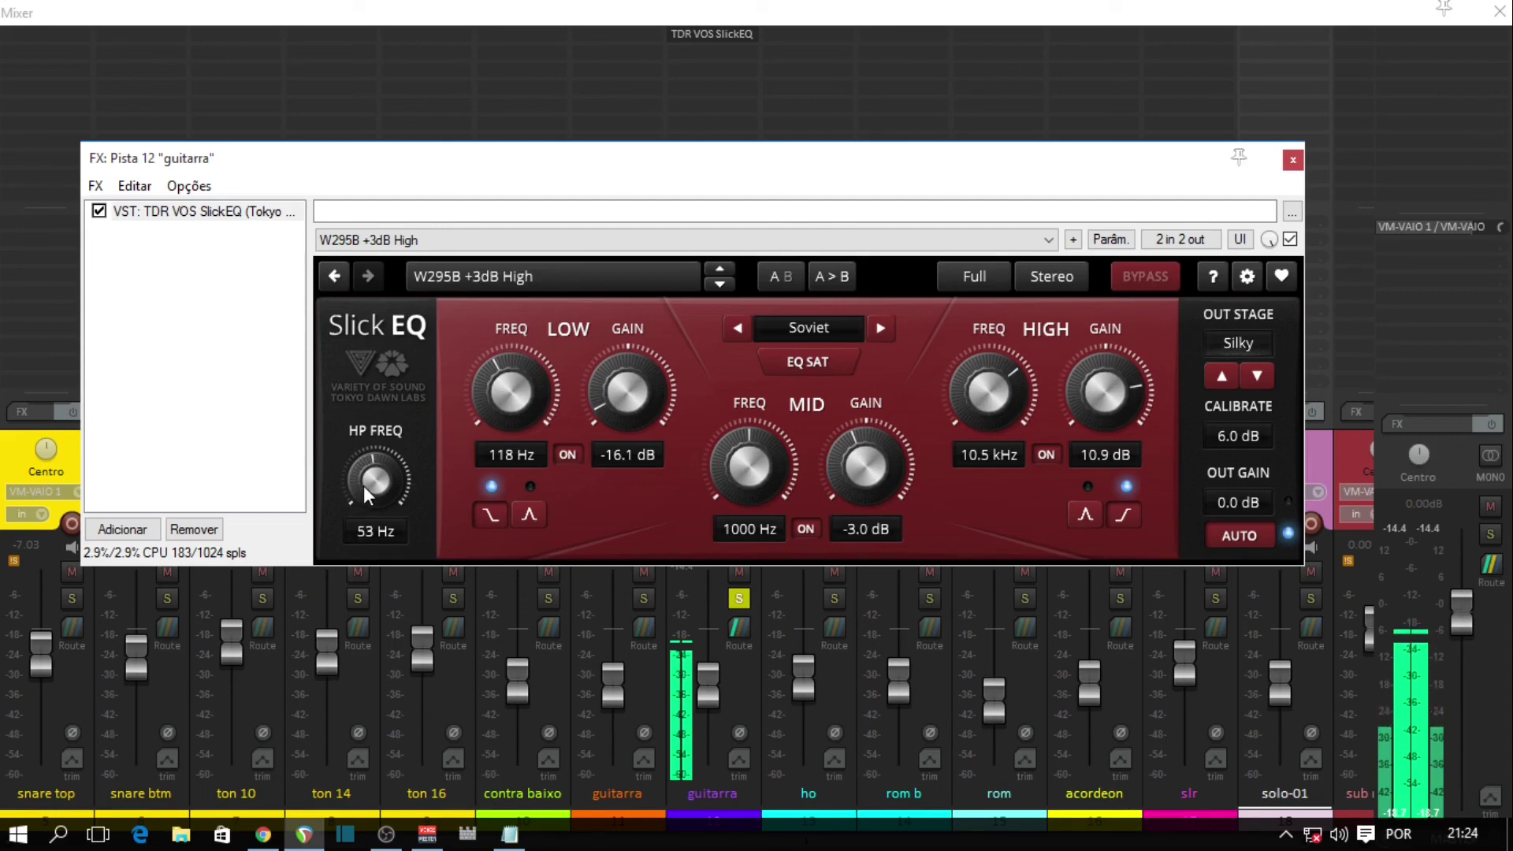
scroll(363, 486, up, 10)
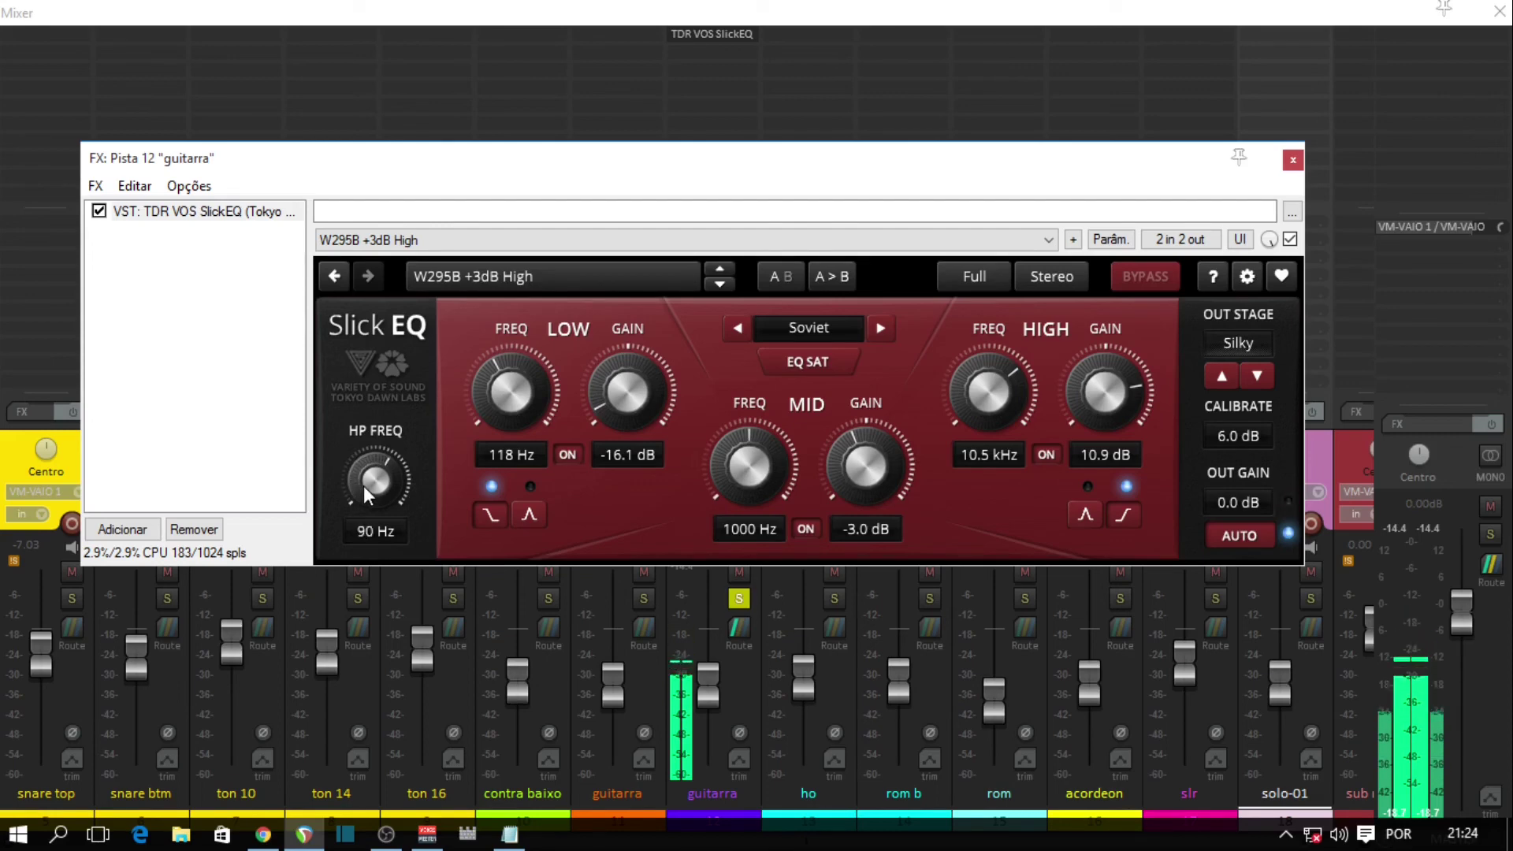
scroll(363, 485, down, 3)
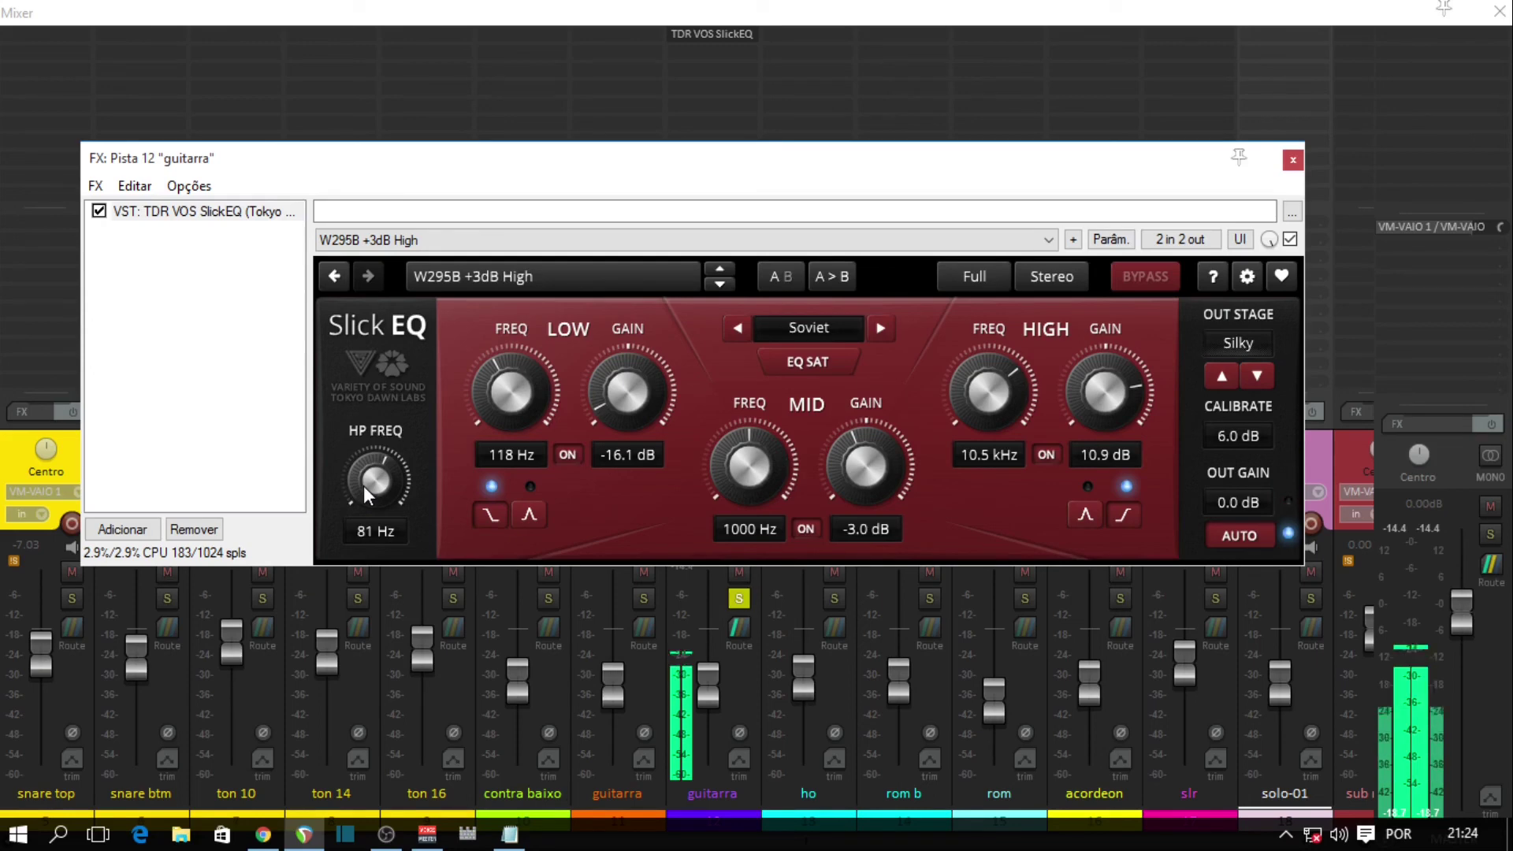
scroll(363, 485, up, 1)
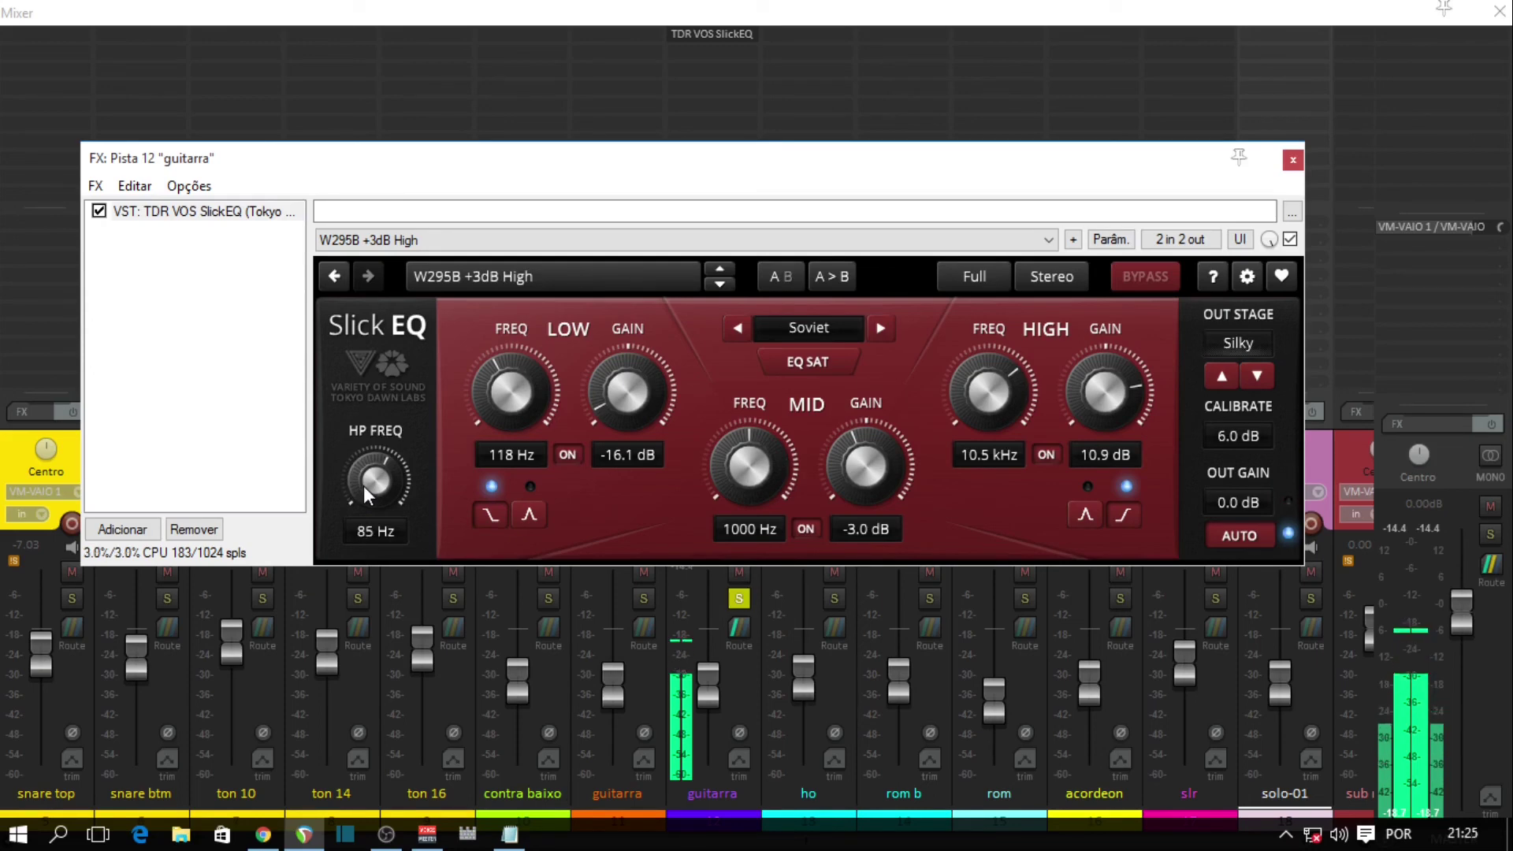
scroll(363, 486, up, 4)
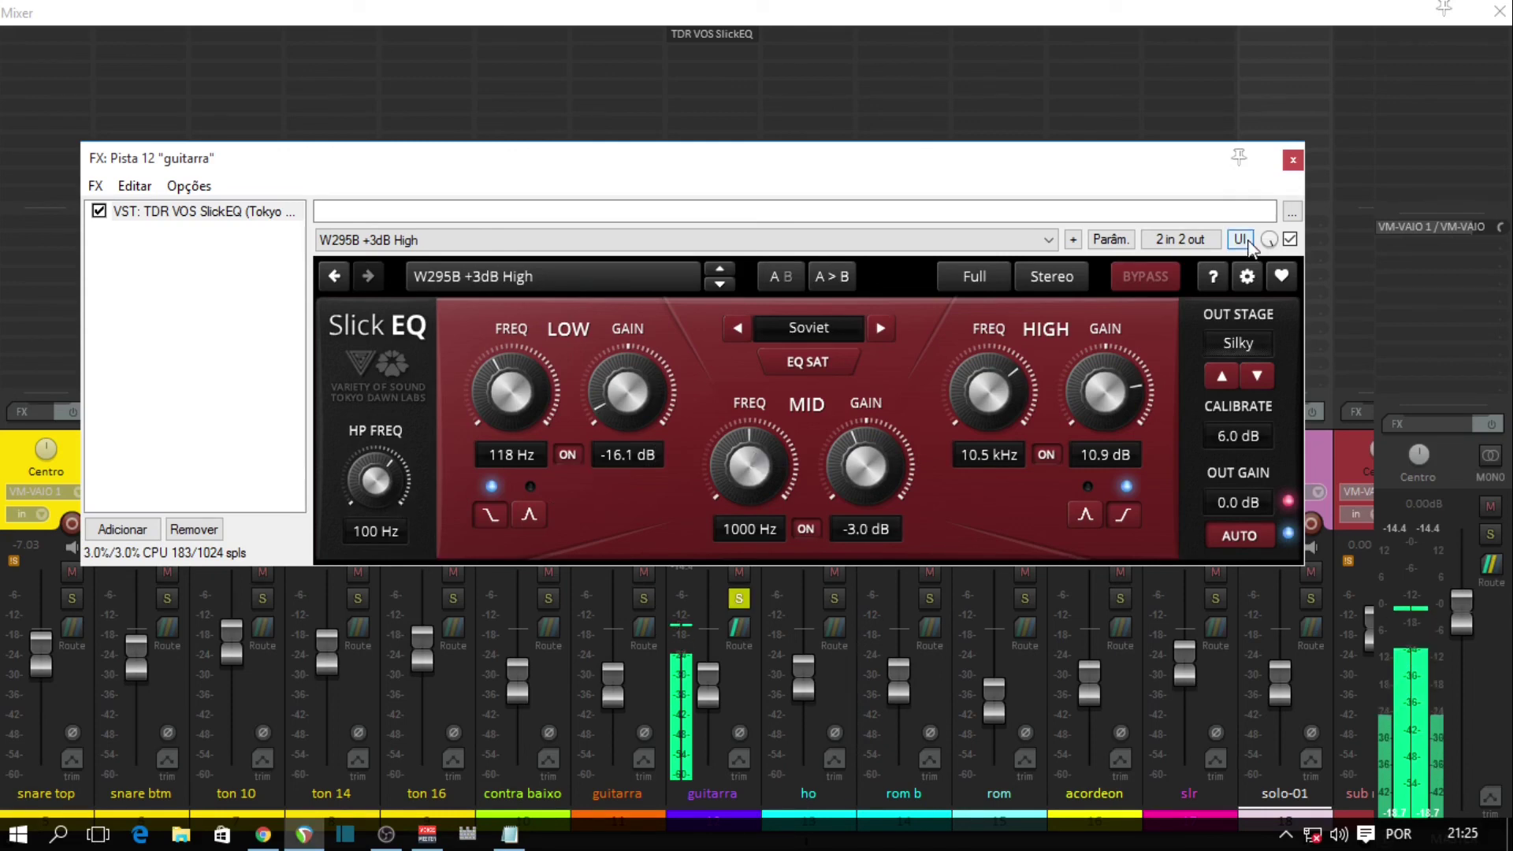
- Toggle the equalizer off and on repeatedly to compare the guitar with and without the high-pass and EQ settings
click(1289, 238)
click(1290, 239)
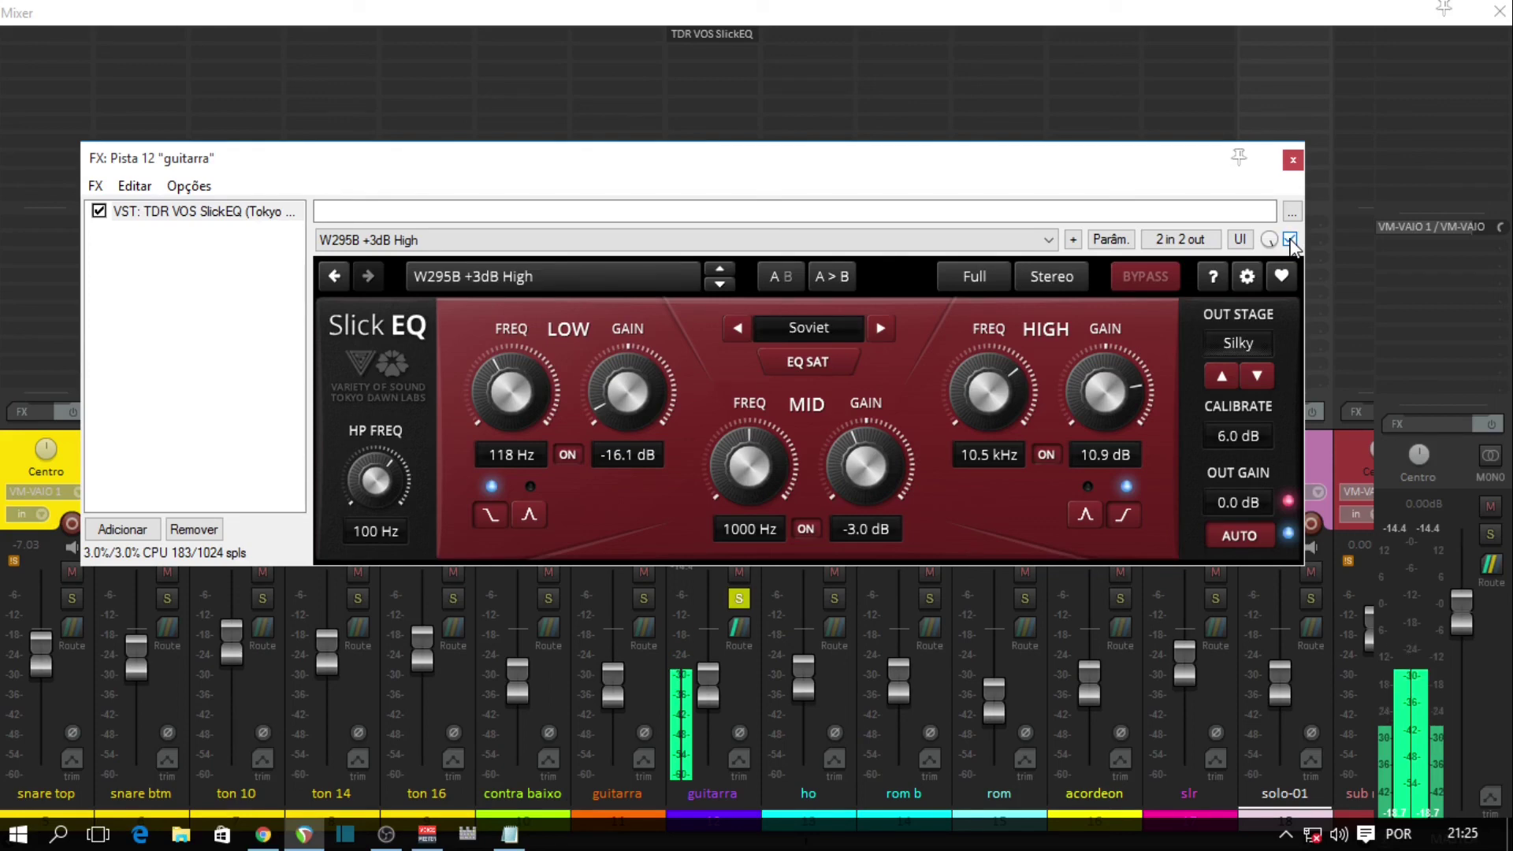
click(1289, 239)
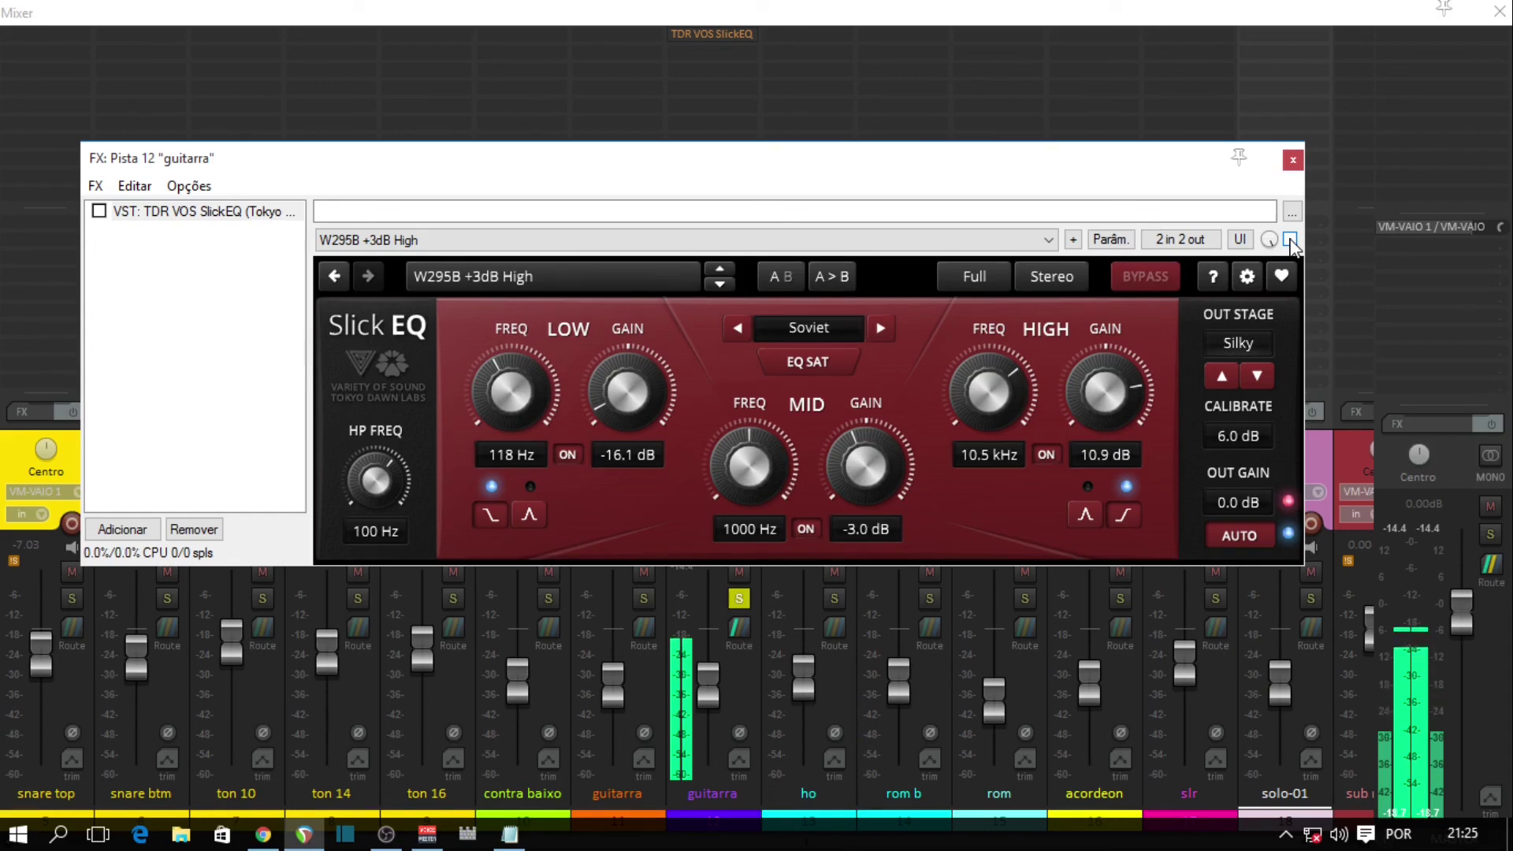
click(1289, 239)
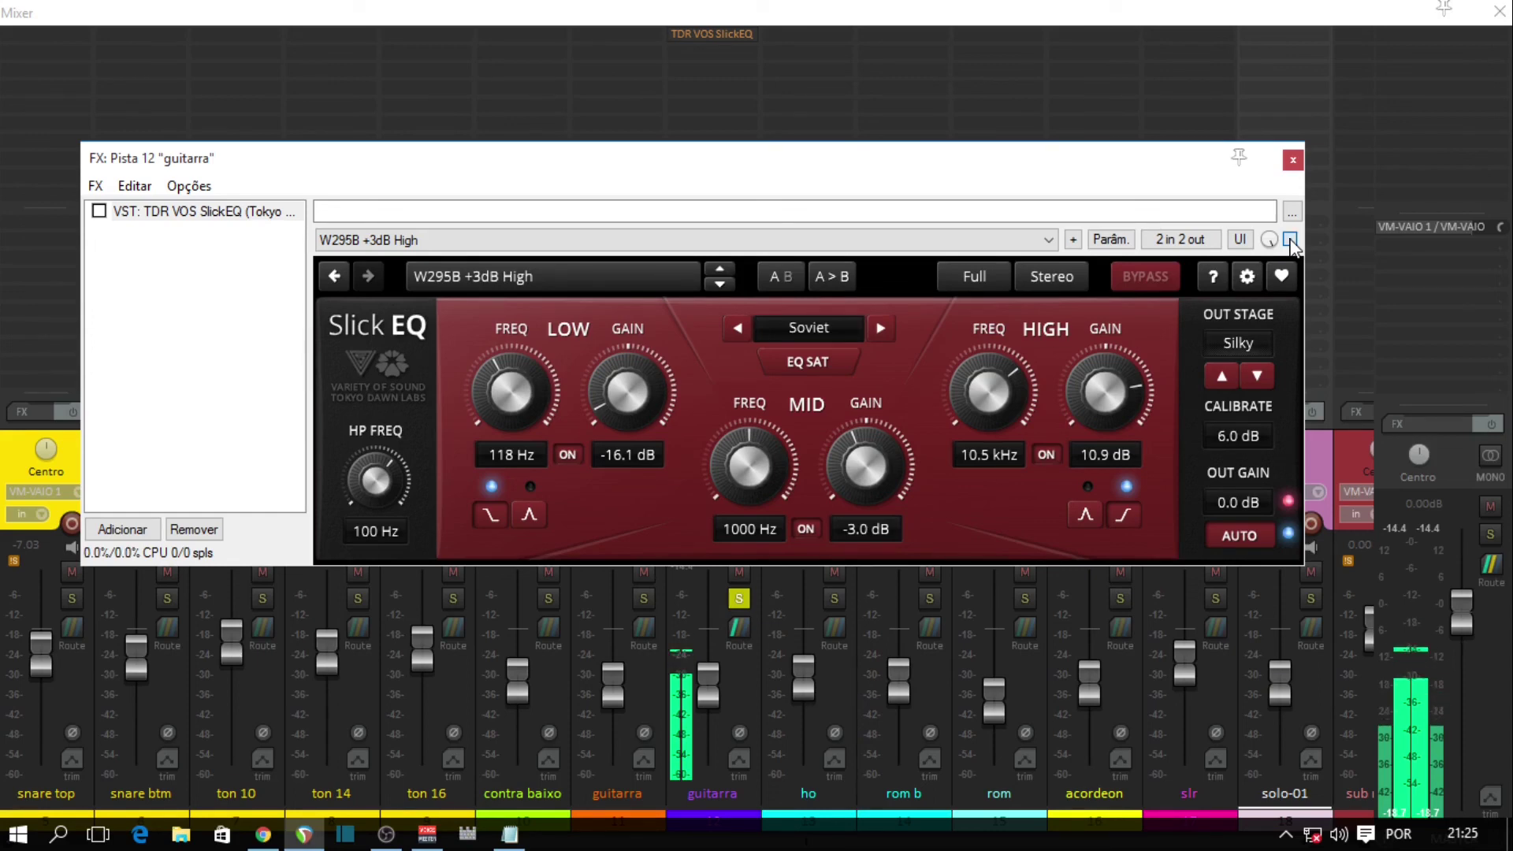